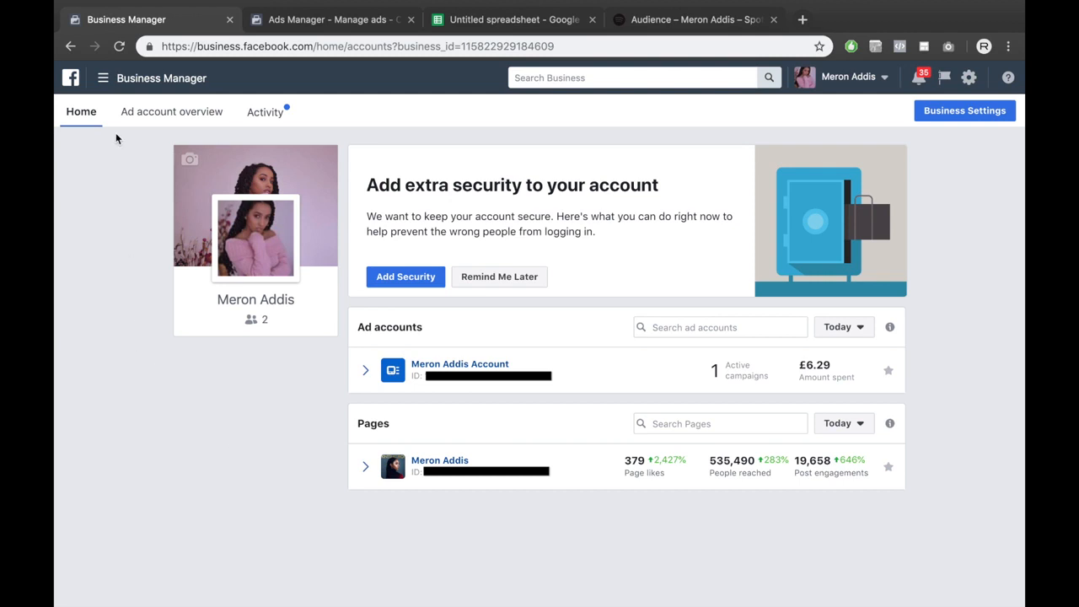
click(102, 81)
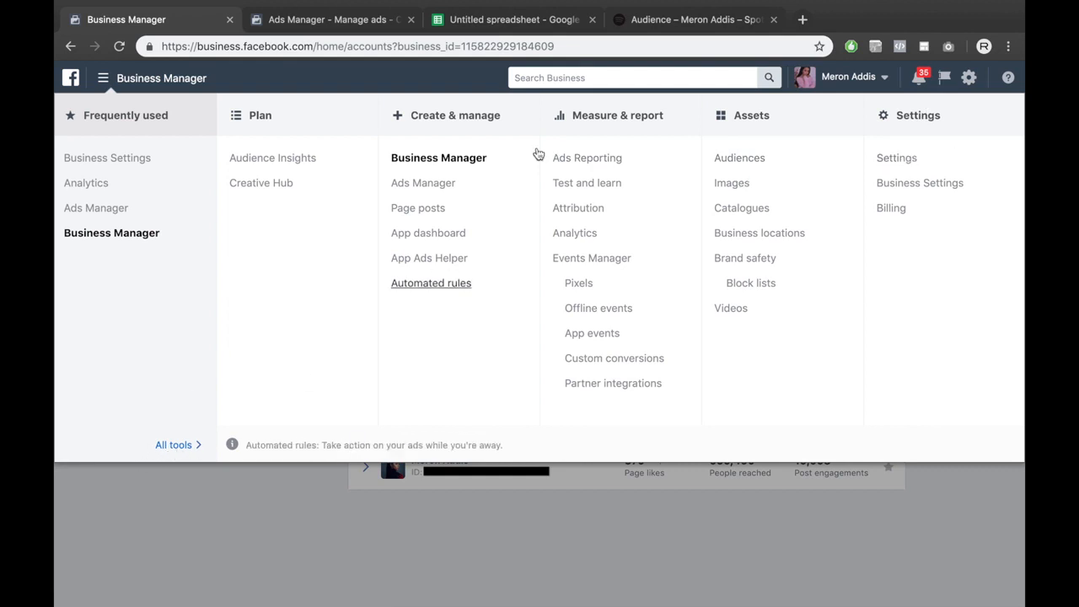
click(222, 528)
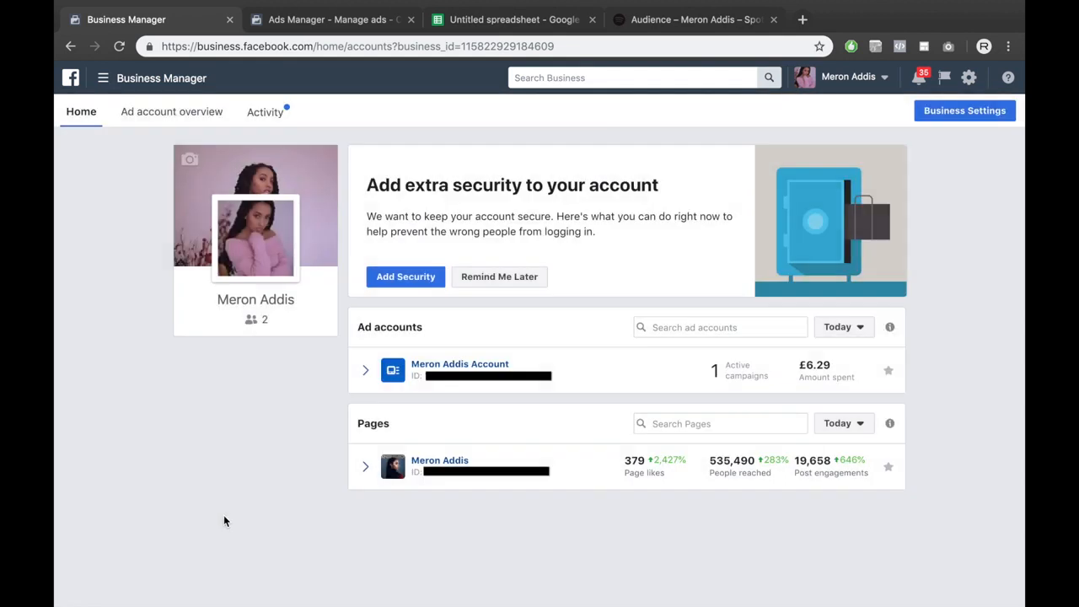
Step: Switch to Ads Manager and examine the Facebook Likes campaign's results, reach, impressions, cost per result and amount spent
click(345, 25)
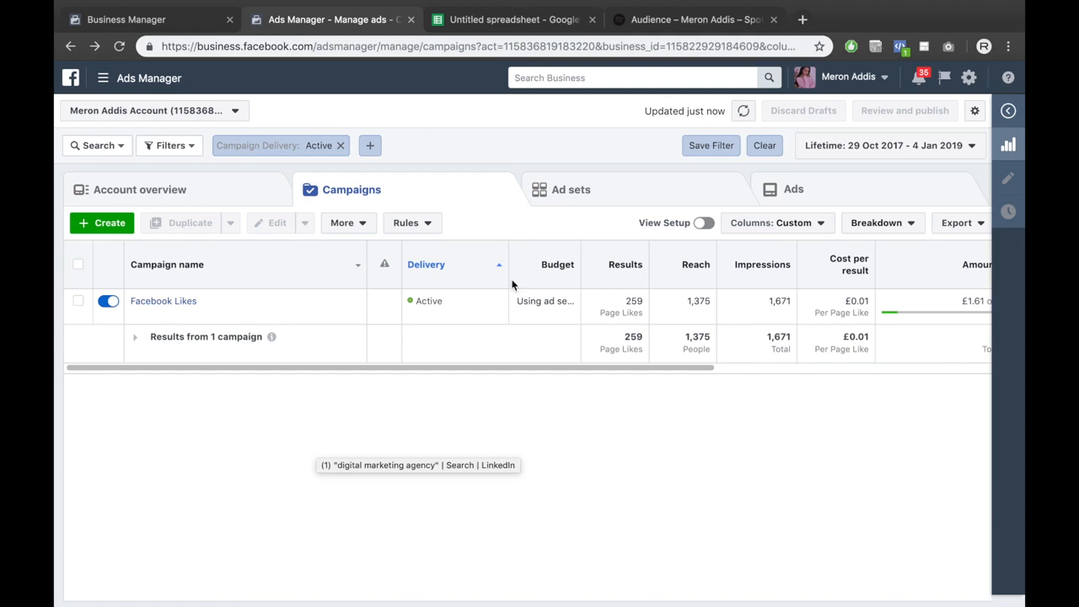
scroll(548, 316, right, 2)
scroll(542, 321, right, 1)
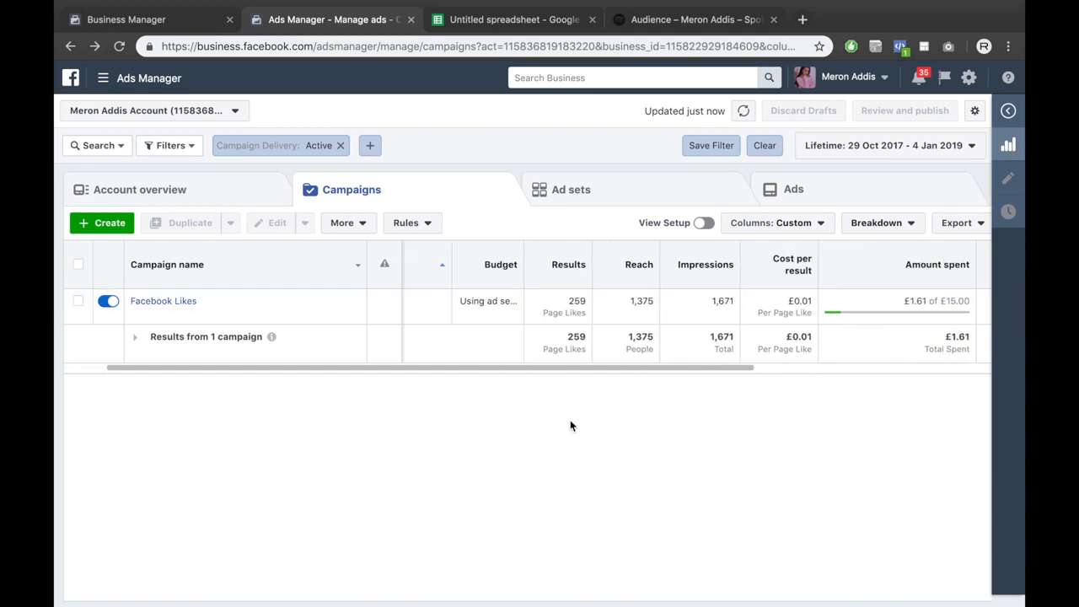
scroll(689, 305, right, 4)
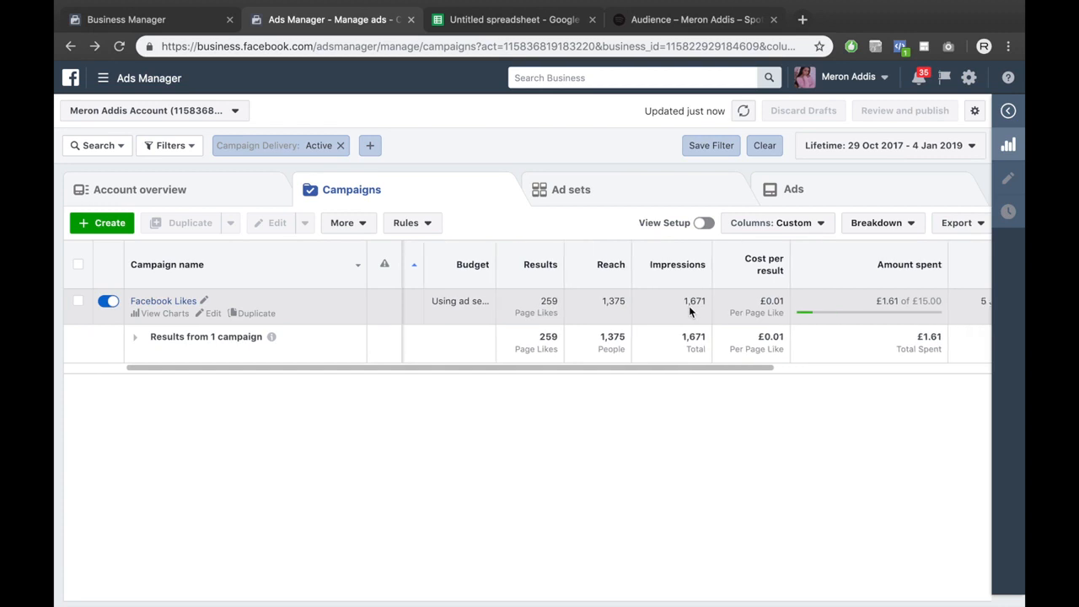
click(800, 308)
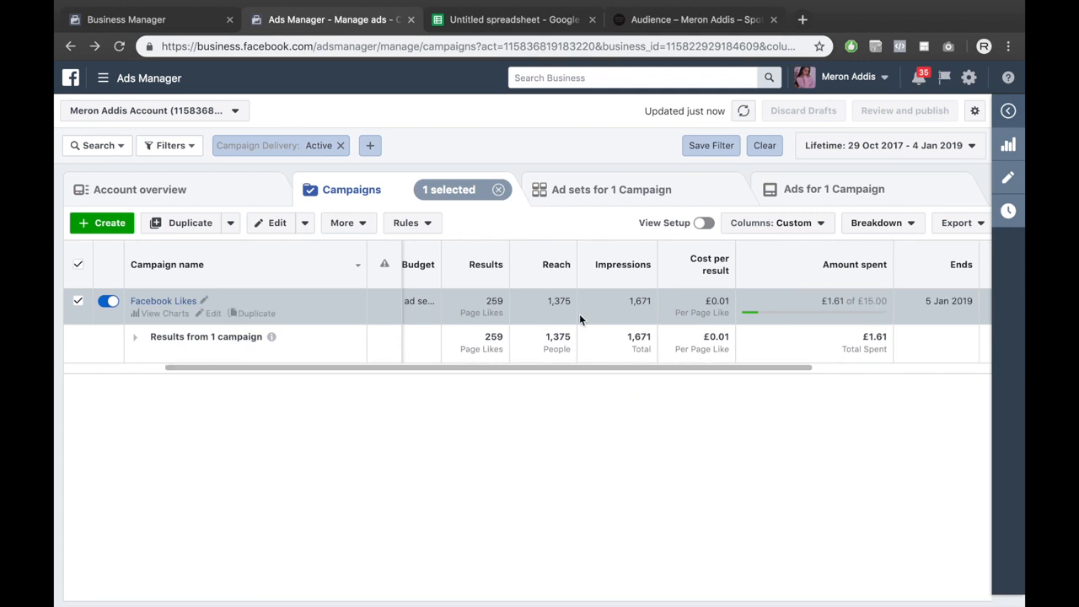
scroll(579, 313, left, 3)
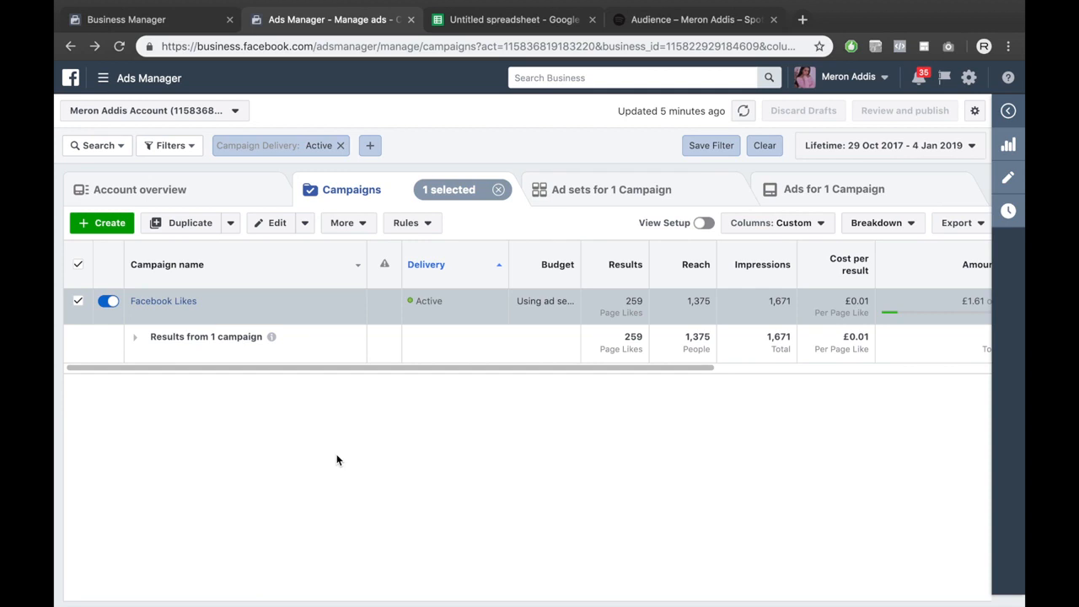
click(453, 181)
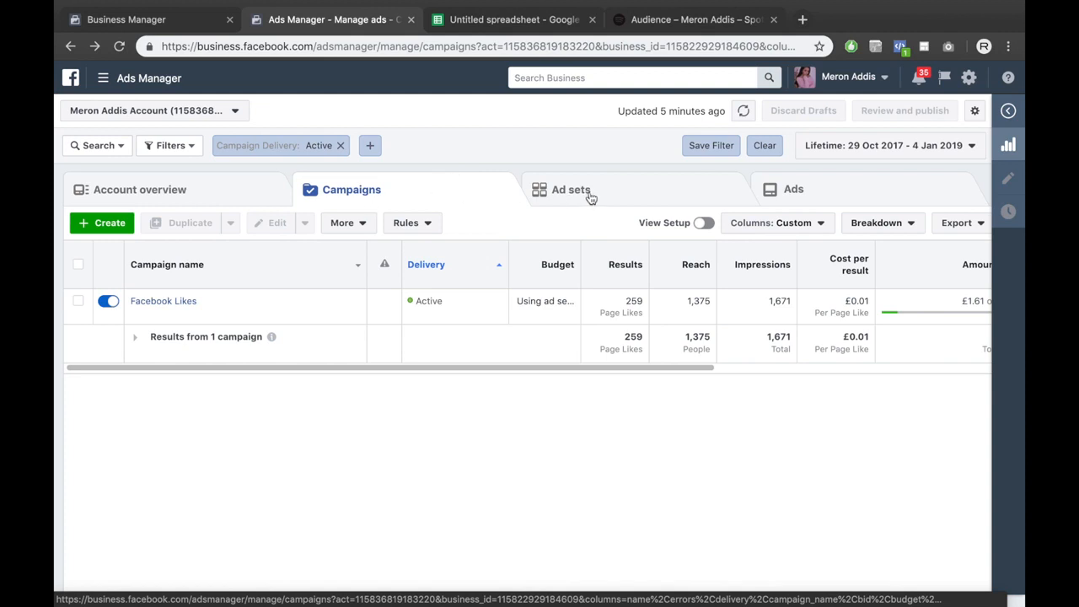
Step: Close the Business Manager page and start a new campaign with the Engagement objective, choosing the Post Engagement type
click(229, 18)
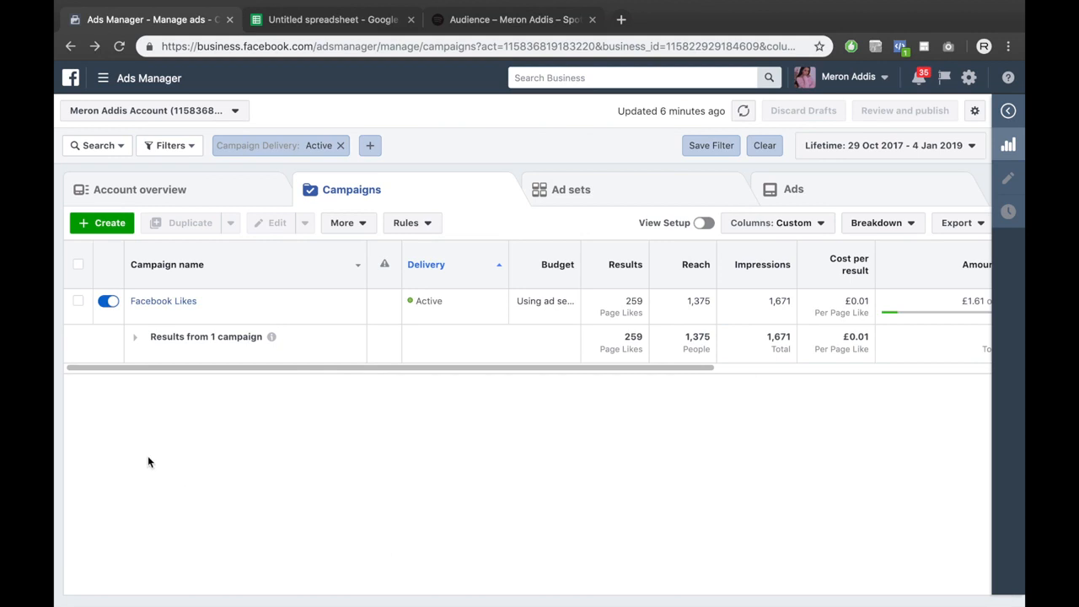
click(102, 223)
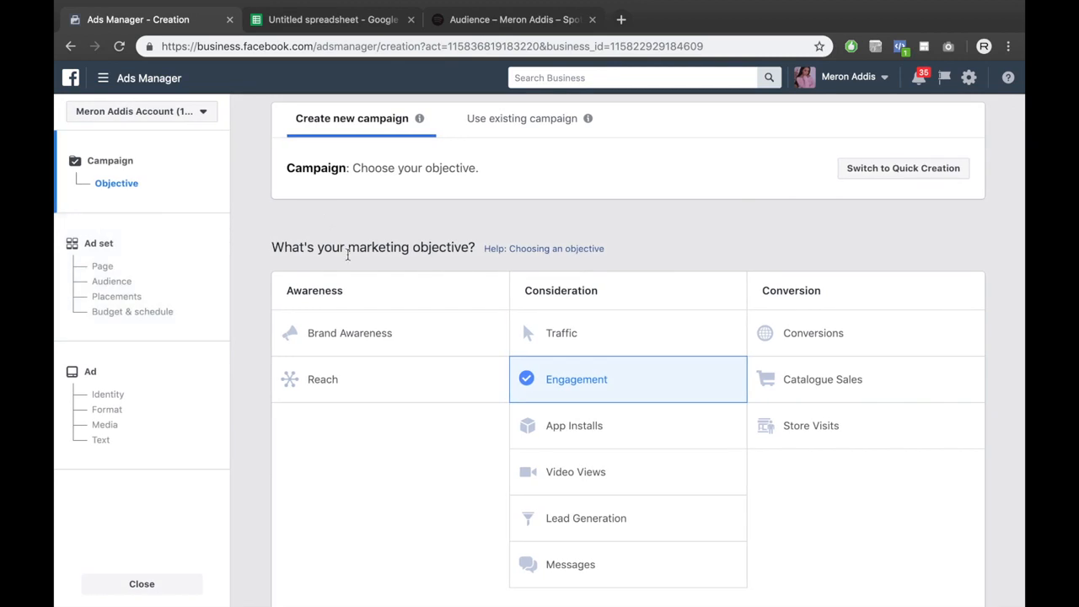
scroll(351, 378, down, 1)
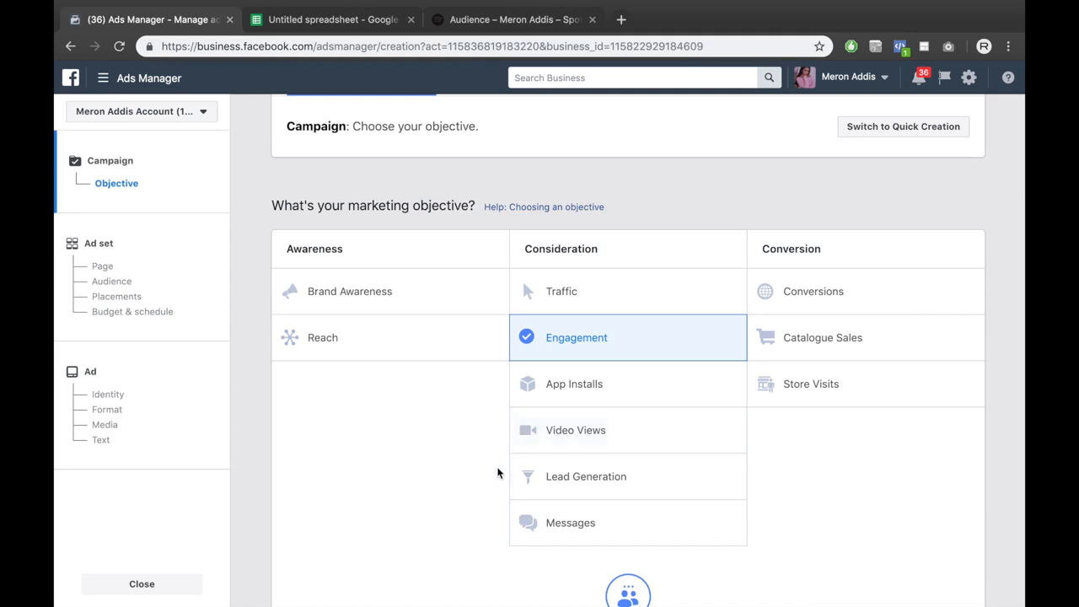
scroll(498, 470, down, 1)
scroll(509, 378, down, 5)
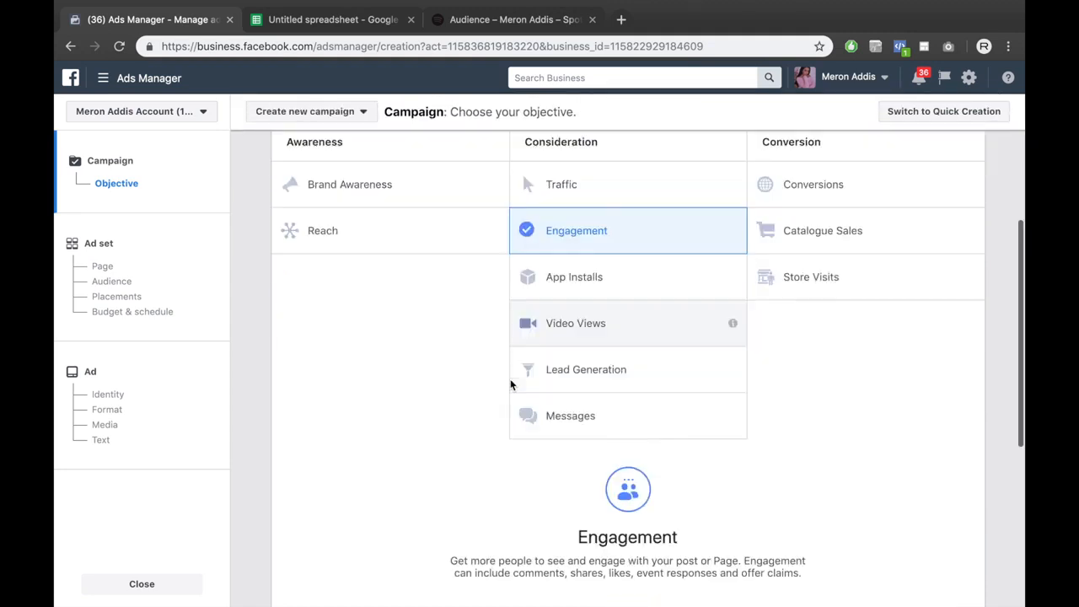
click(541, 354)
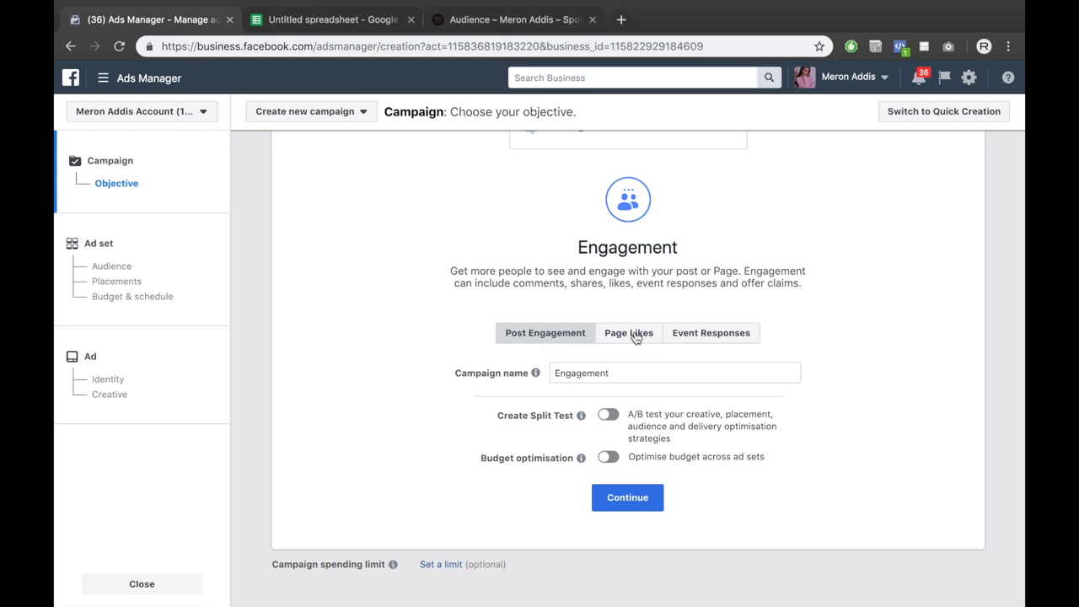
Step: Prefix the default campaign name with "Winter -" and continue to the ad set setup
double_click(613, 375)
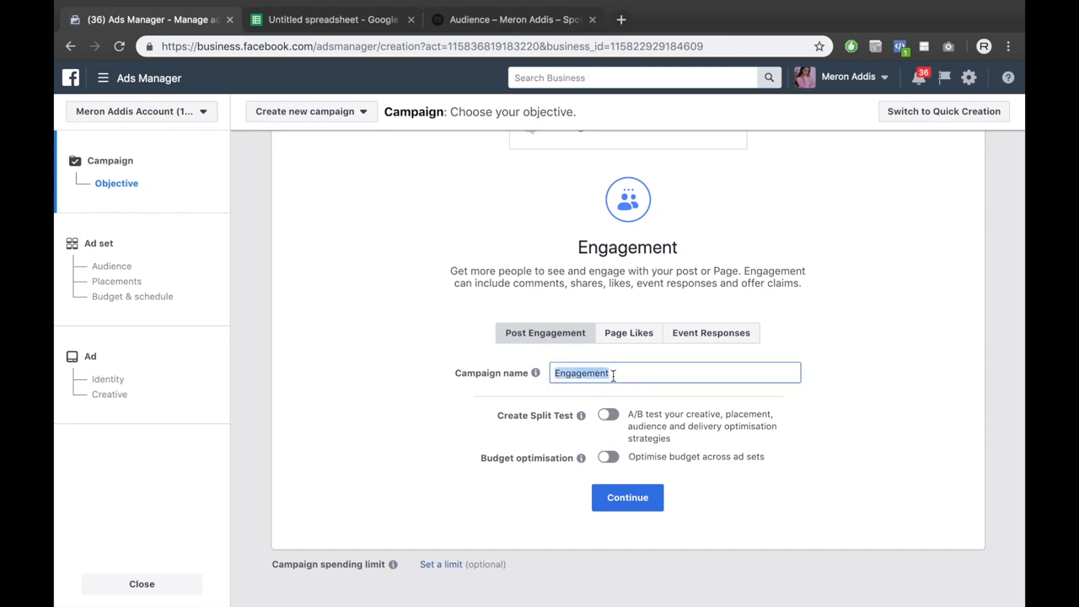
key(Left)
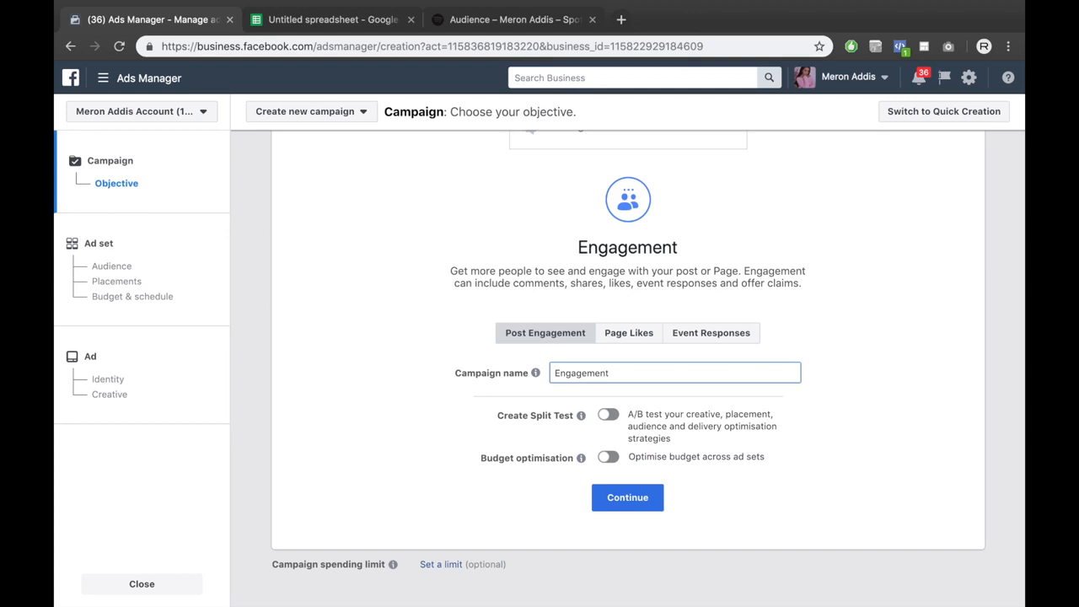
text(Winter -)
click(664, 367)
click(624, 498)
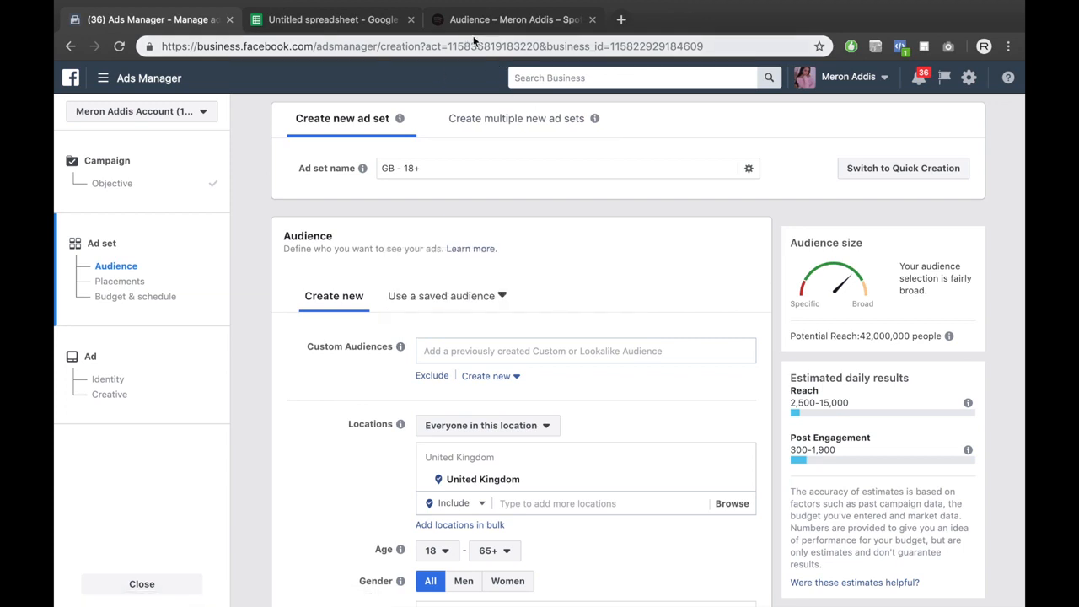
Step: Switch to the Spotify for Artists Audience page and check its date range options, keeping Last 28 days
click(495, 24)
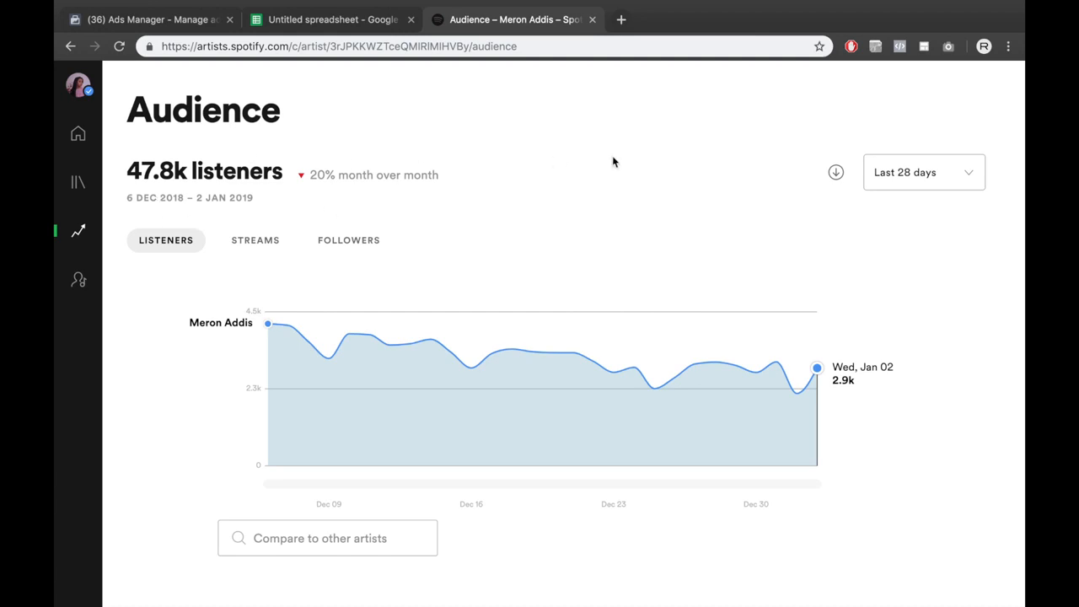
click(932, 185)
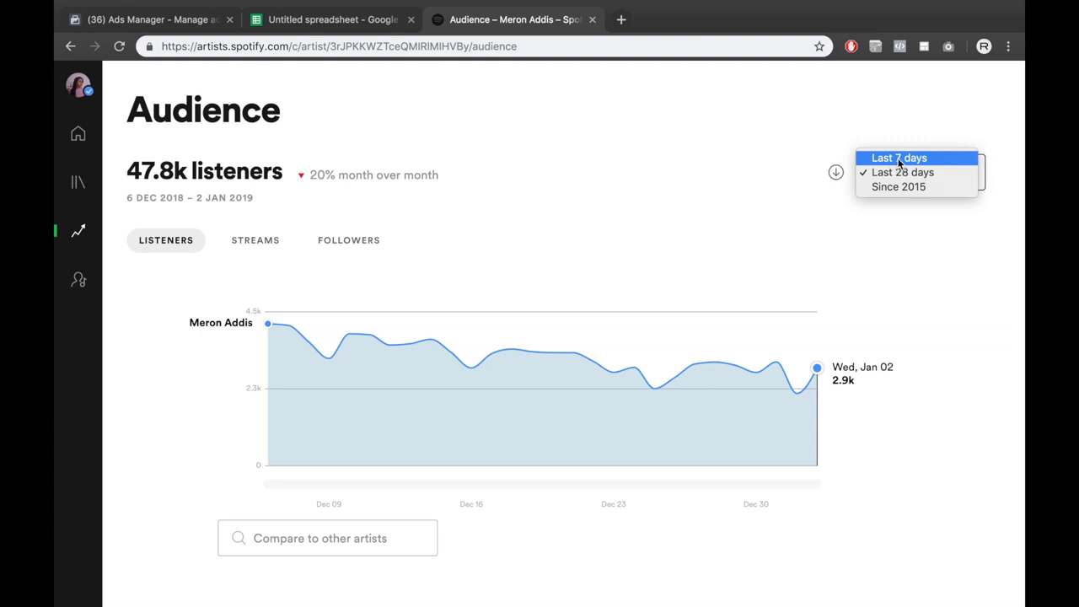
click(897, 158)
click(925, 113)
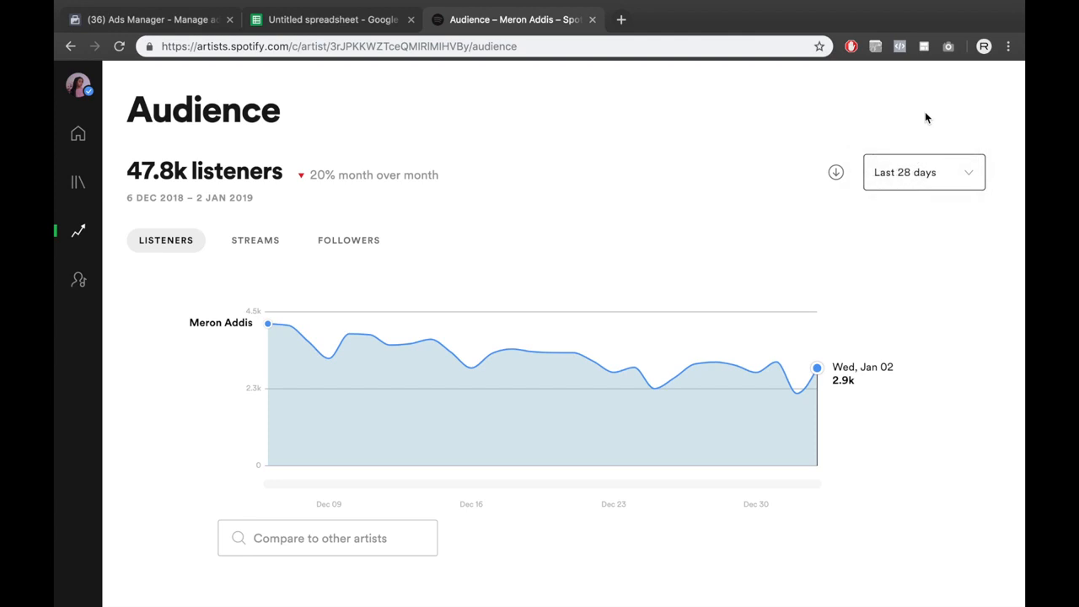
click(923, 174)
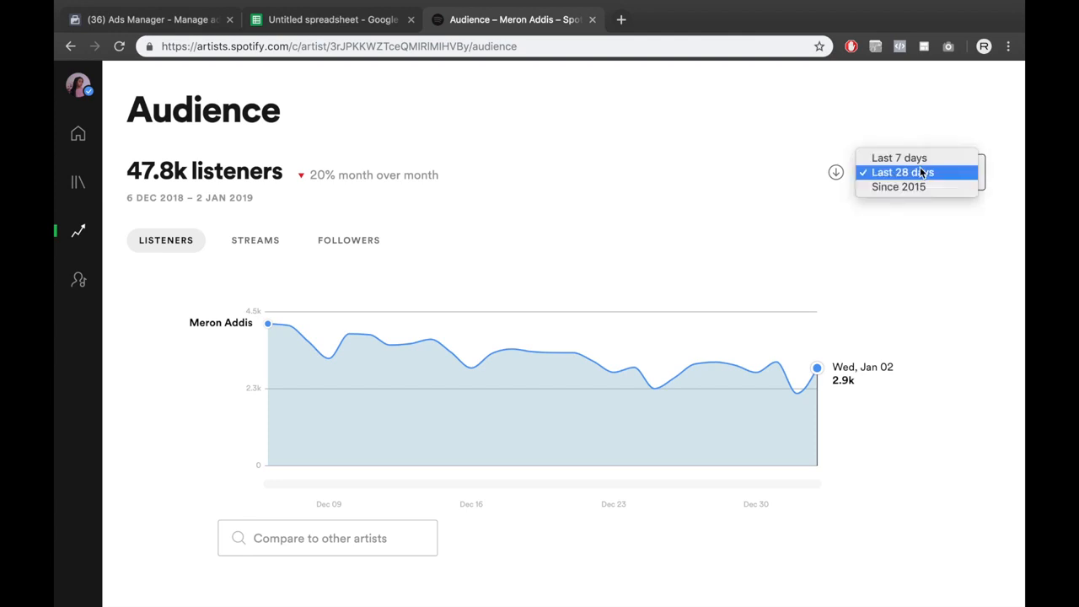
click(811, 122)
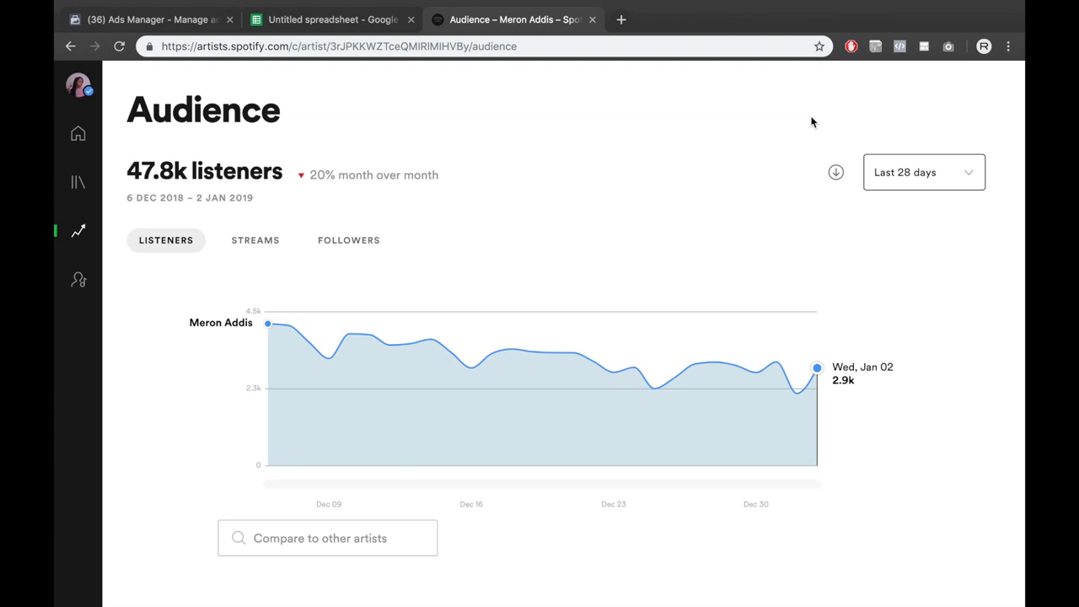
Step: Examine the listeners' gender, age and country breakdowns, and compare the listener numbers of the leading cities
scroll(141, 434, down, 7)
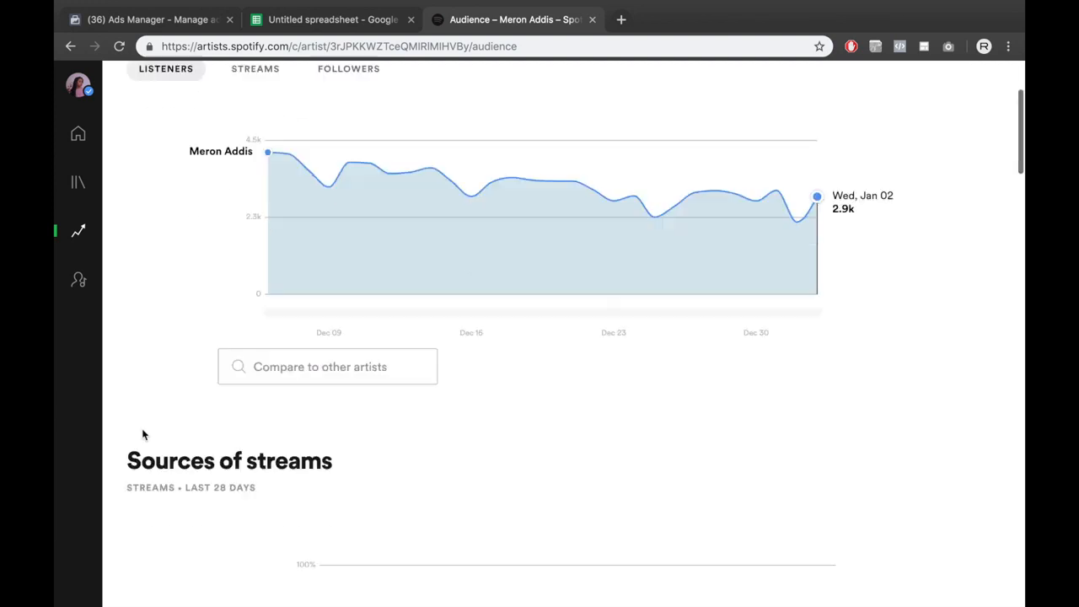
scroll(141, 433, down, 5)
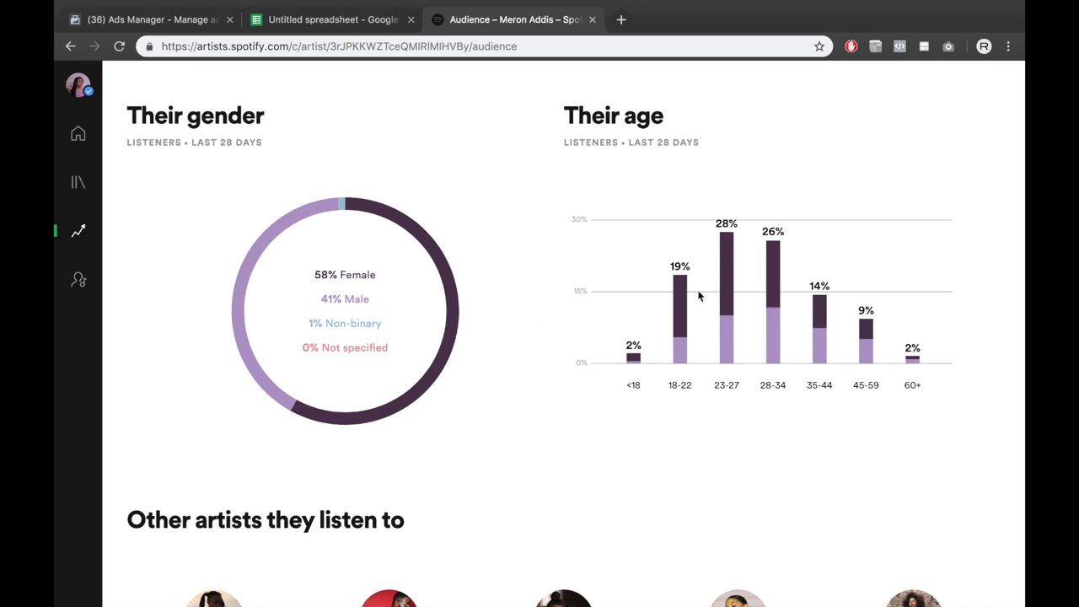
scroll(513, 354, down, 5)
scroll(513, 349, down, 7)
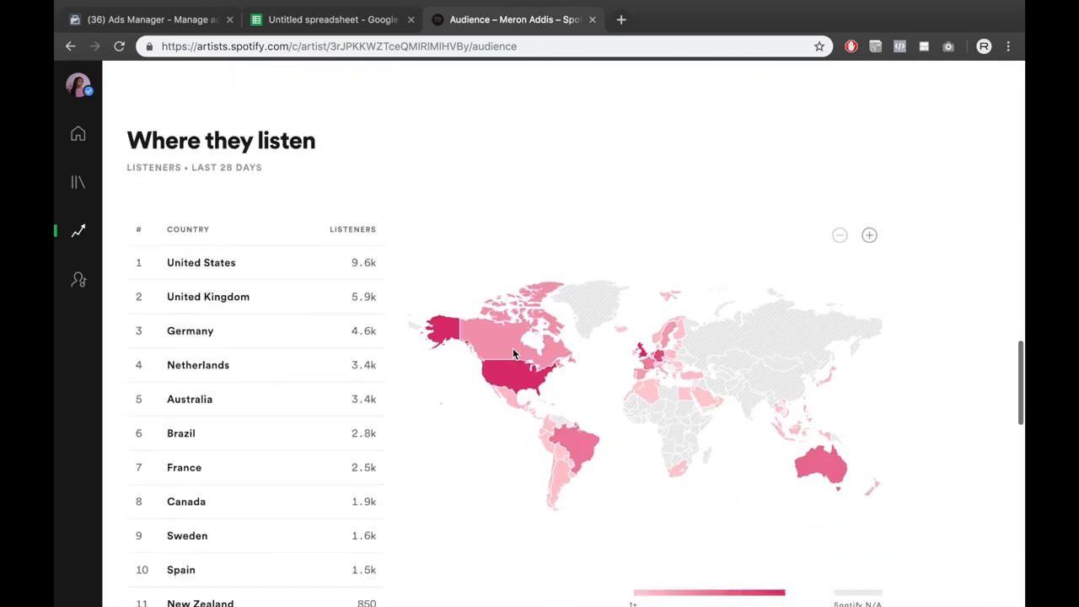
scroll(512, 348, up, 2)
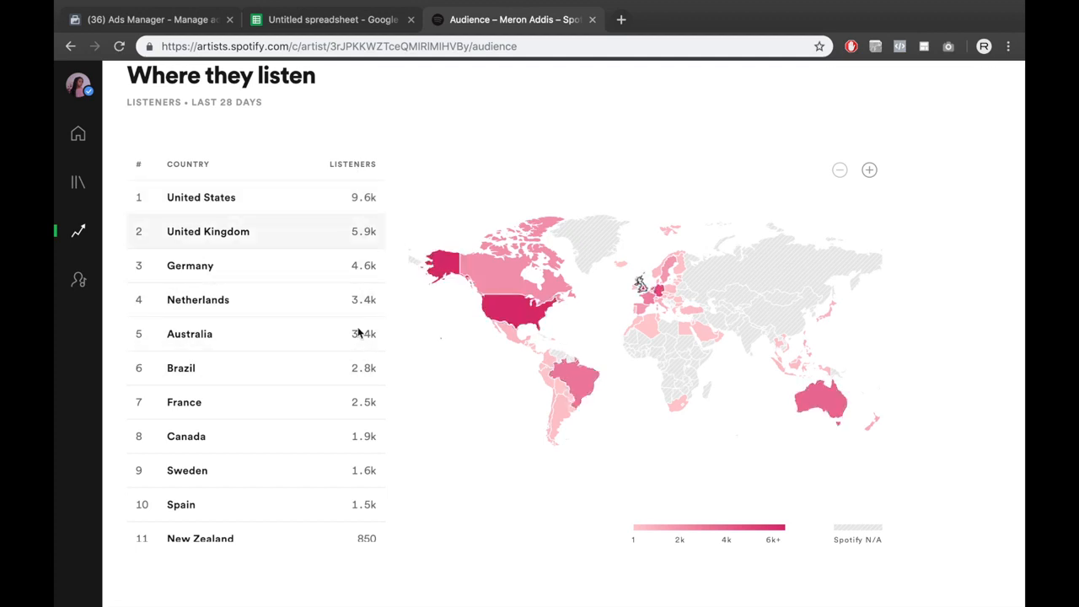
scroll(489, 344, down, 5)
scroll(486, 346, down, 1)
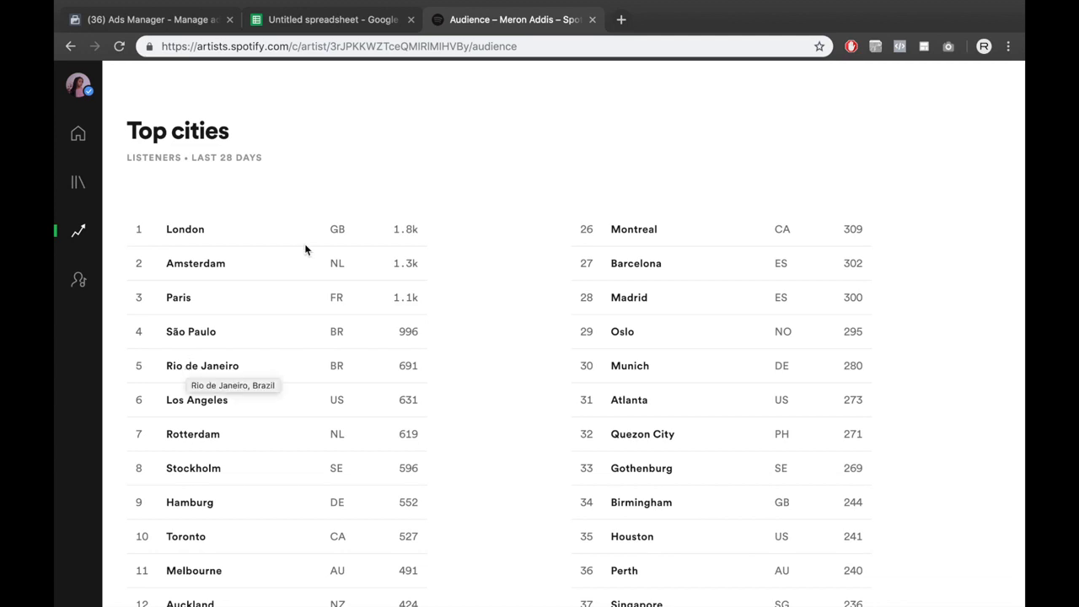
drag(394, 229, 410, 384)
click(424, 371)
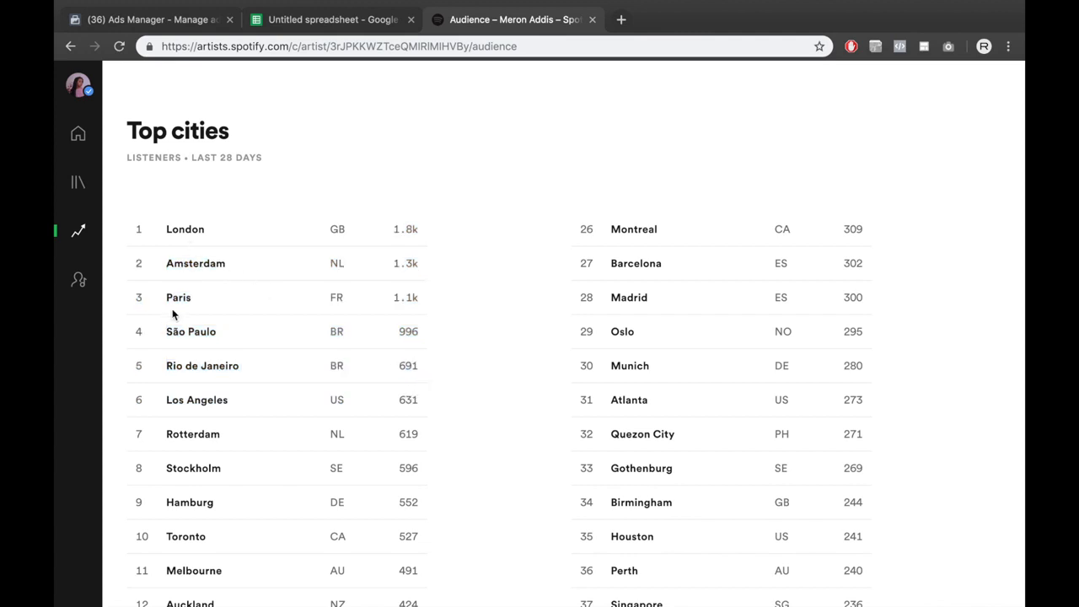
drag(164, 300, 227, 300)
click(282, 297)
Step: Copy the first six Top cities rows, London through Los Angeles, into the Google Sheets spreadsheet starting at cell F2
click(137, 227)
drag(138, 227, 423, 400)
key(ctrl+c)
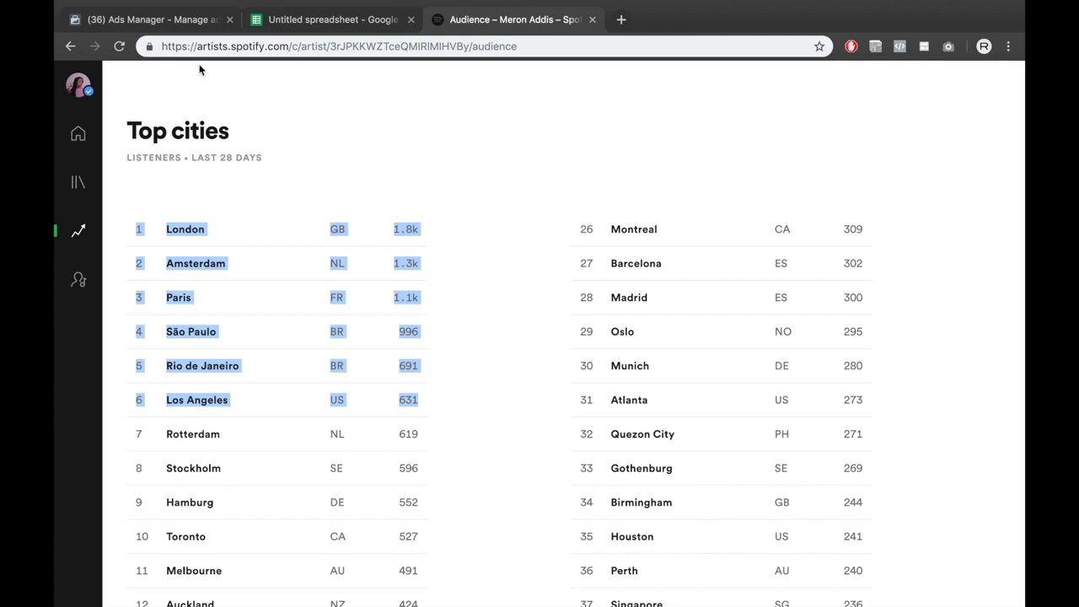
click(329, 22)
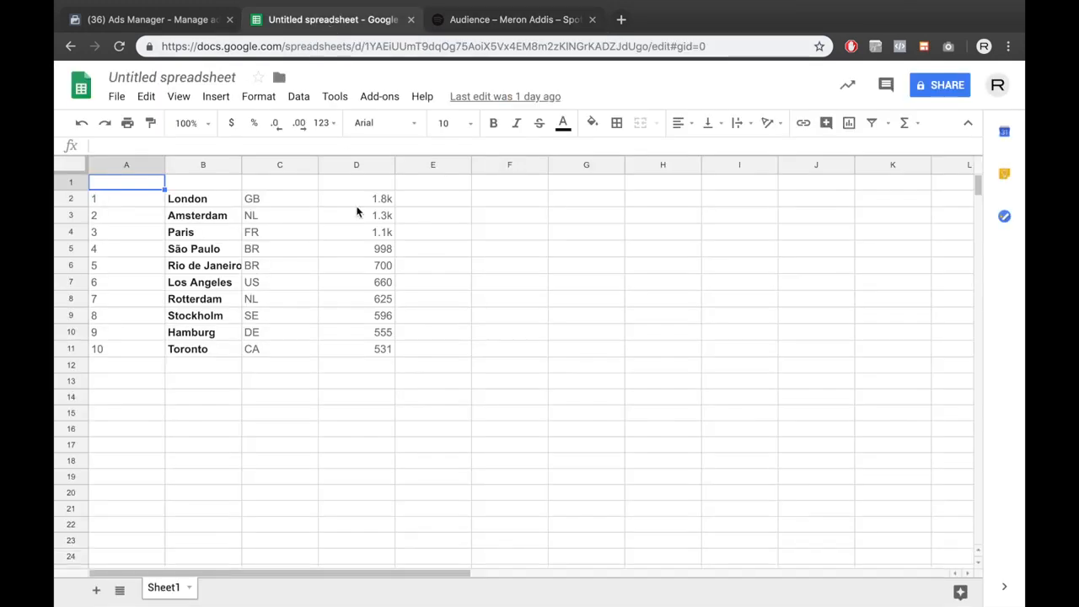
click(481, 199)
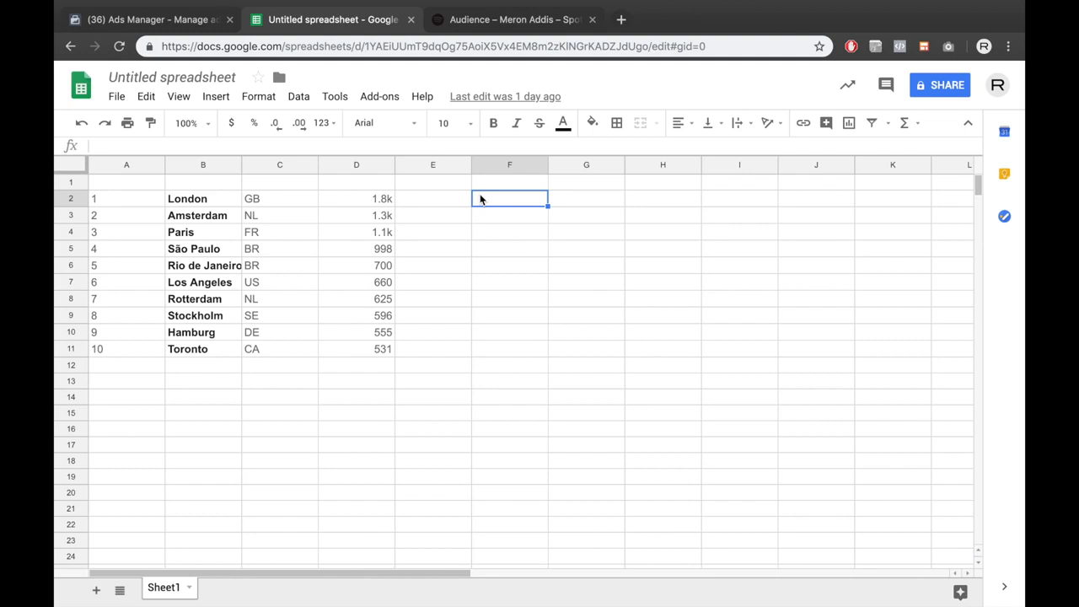
key(ctrl+v)
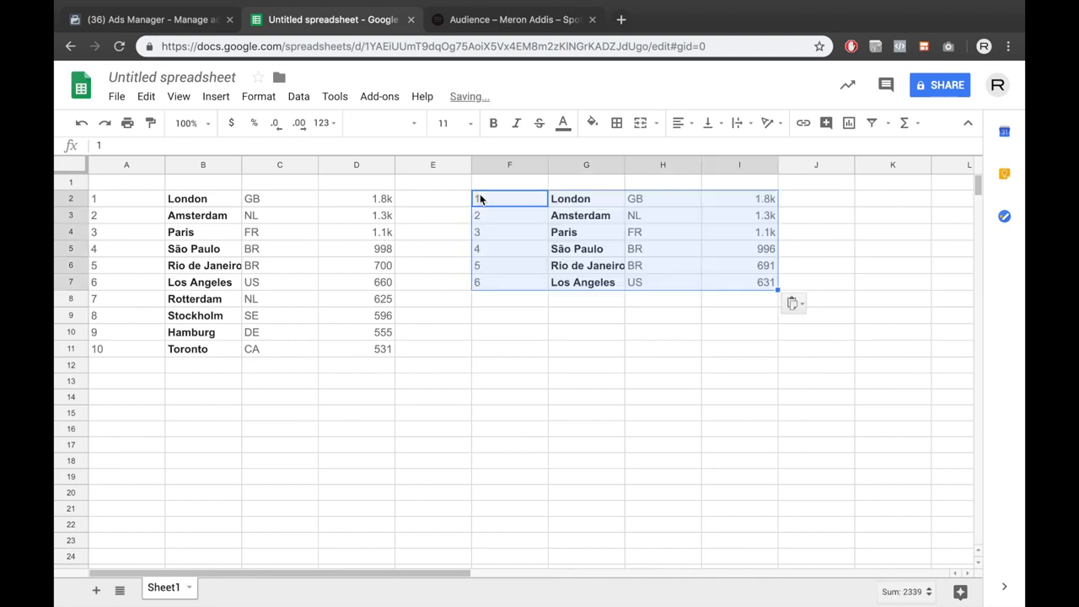
click(590, 305)
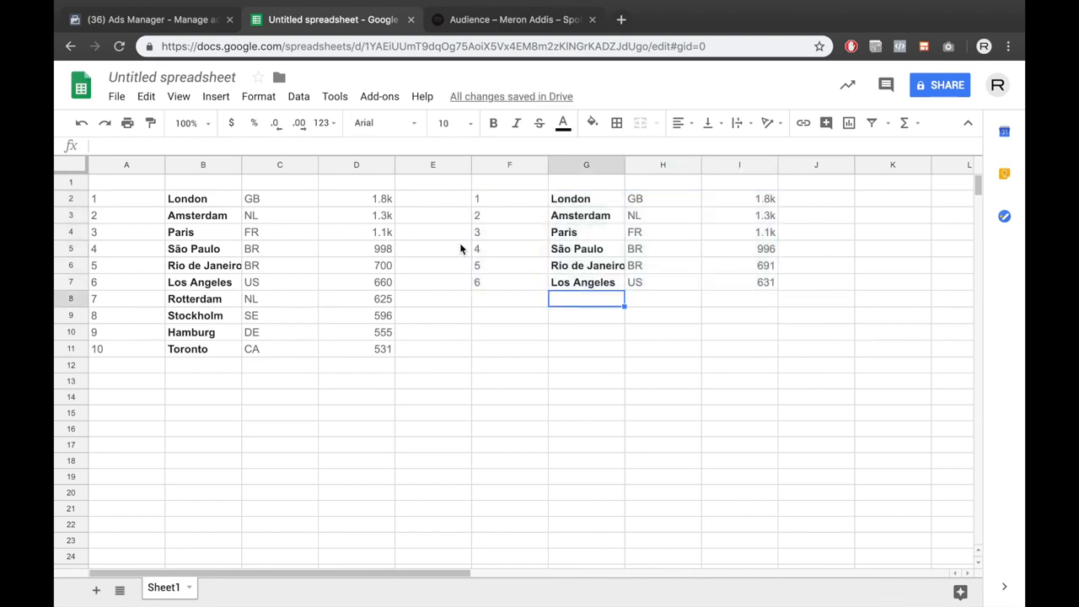
Step: Copy the six city names in G2:G7 and switch back to the ad set's audience settings in Ads Manager
drag(195, 200, 194, 285)
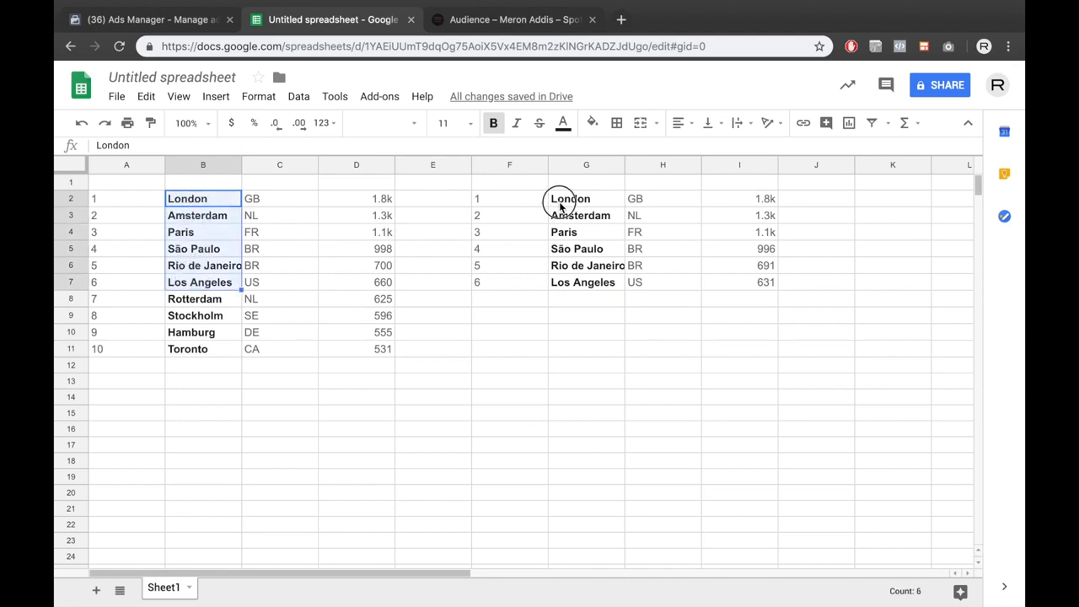
drag(558, 200, 566, 284)
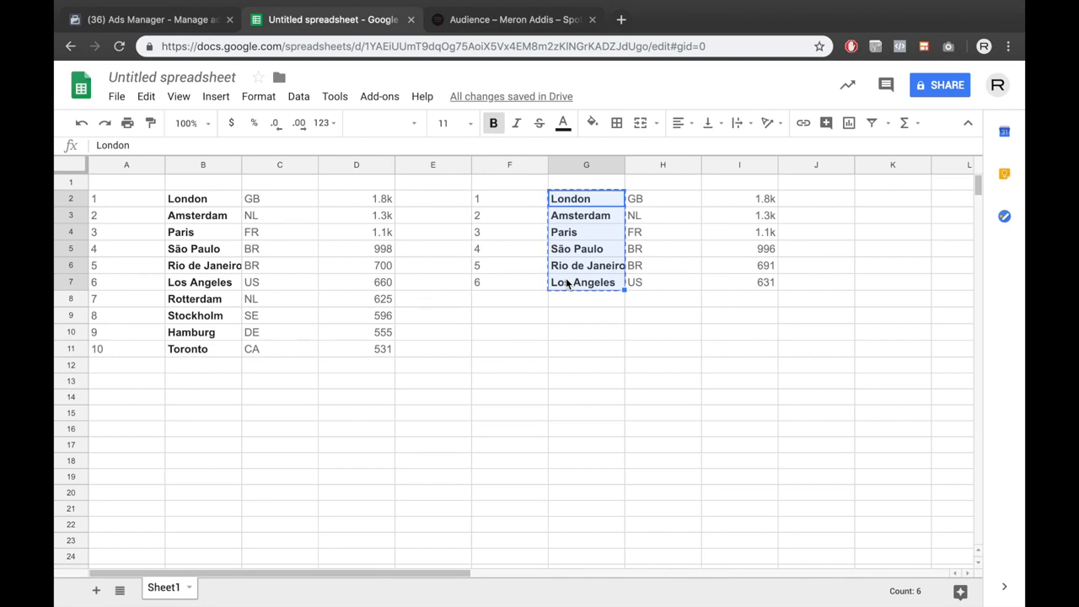
click(159, 26)
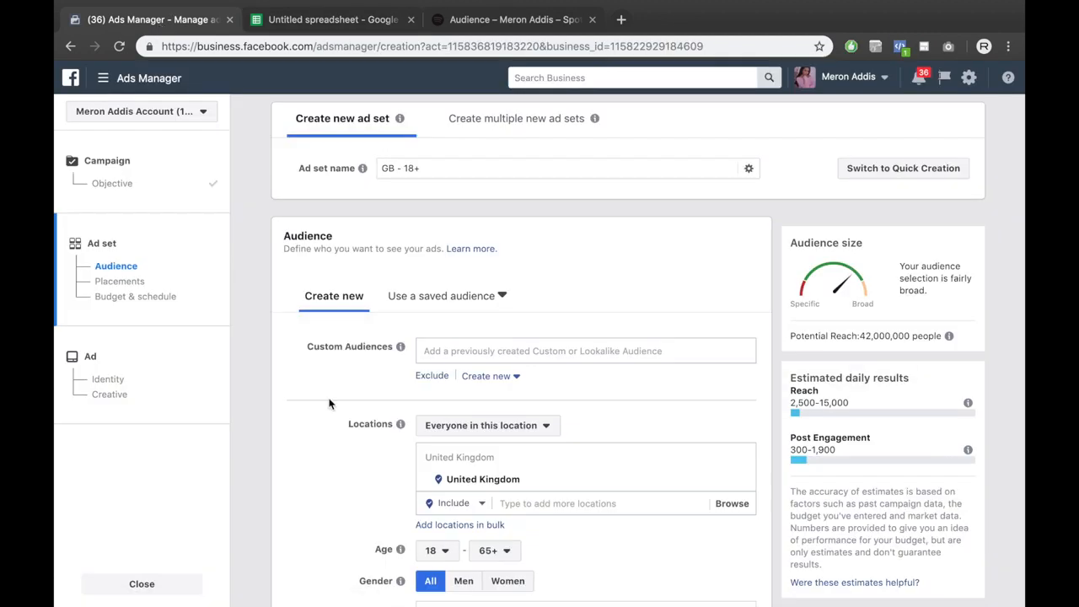
Step: Set the ad set's location targeting to People who live in this location
scroll(329, 403, down, 2)
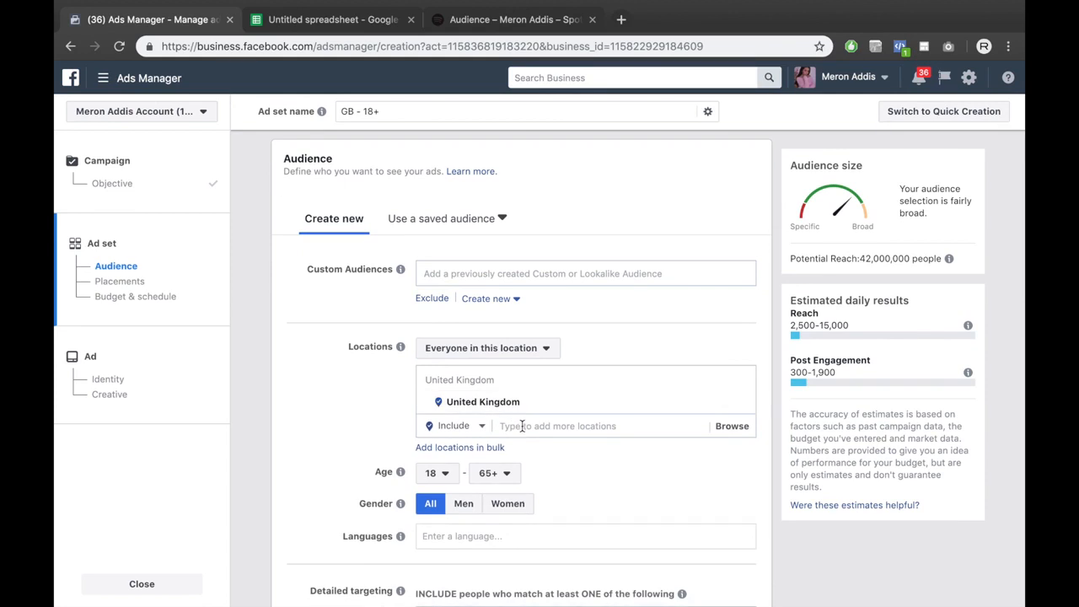
click(508, 352)
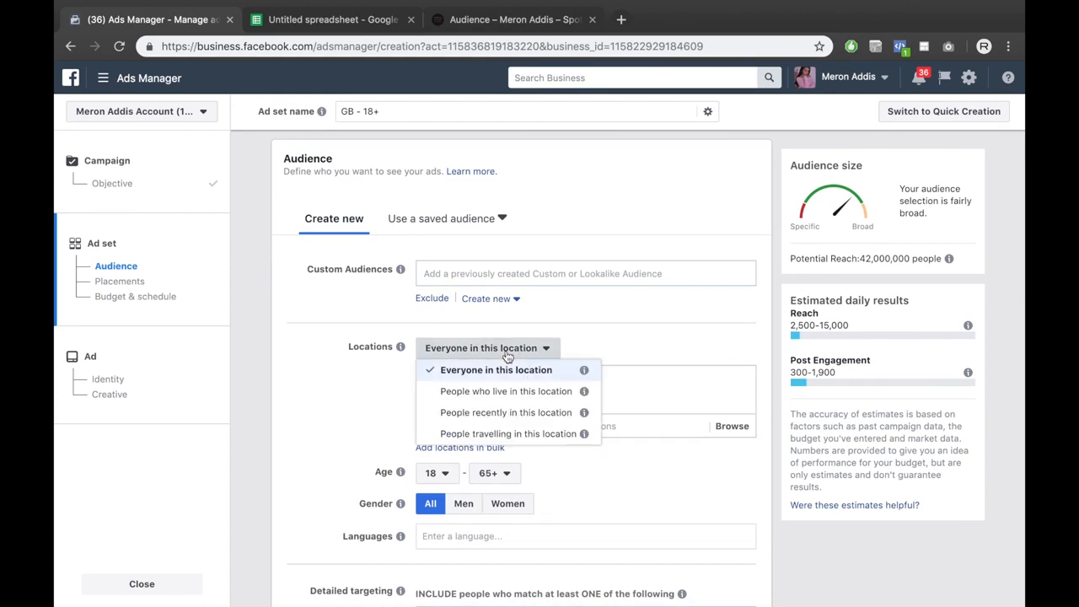
click(480, 394)
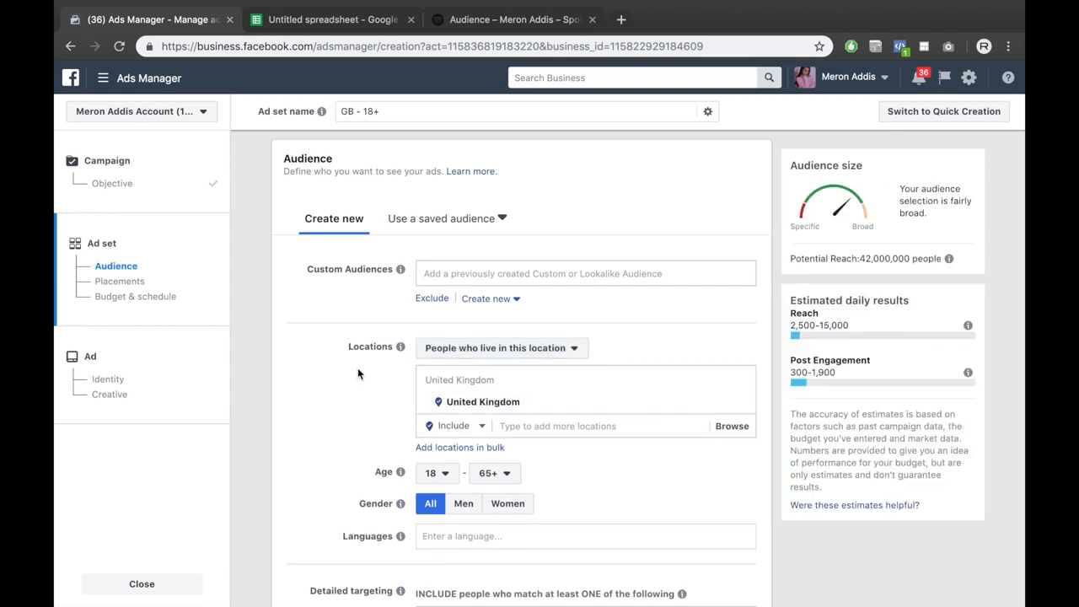
click(451, 351)
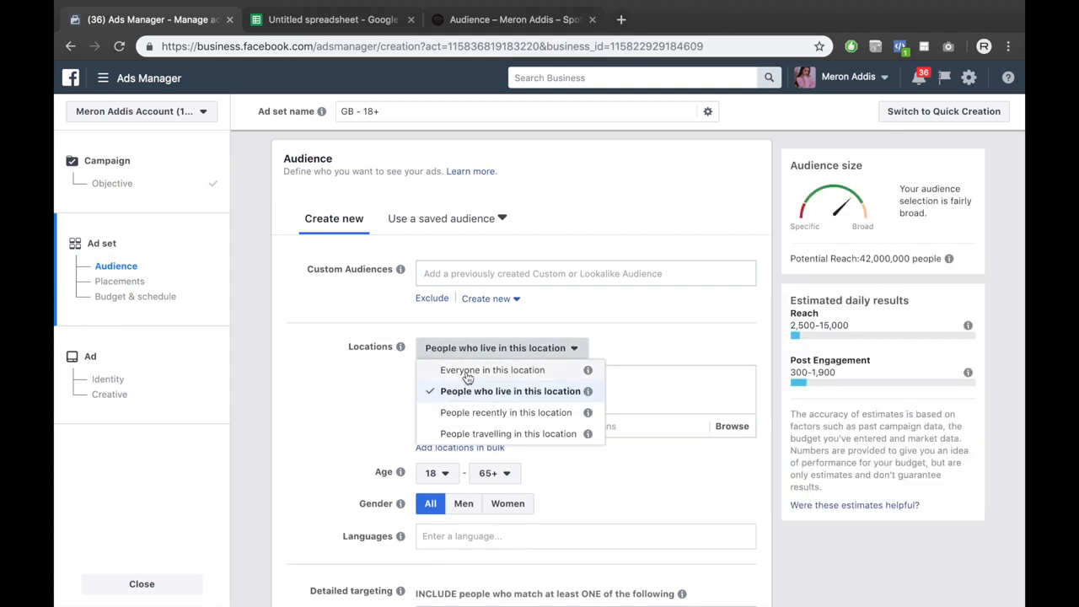
click(468, 377)
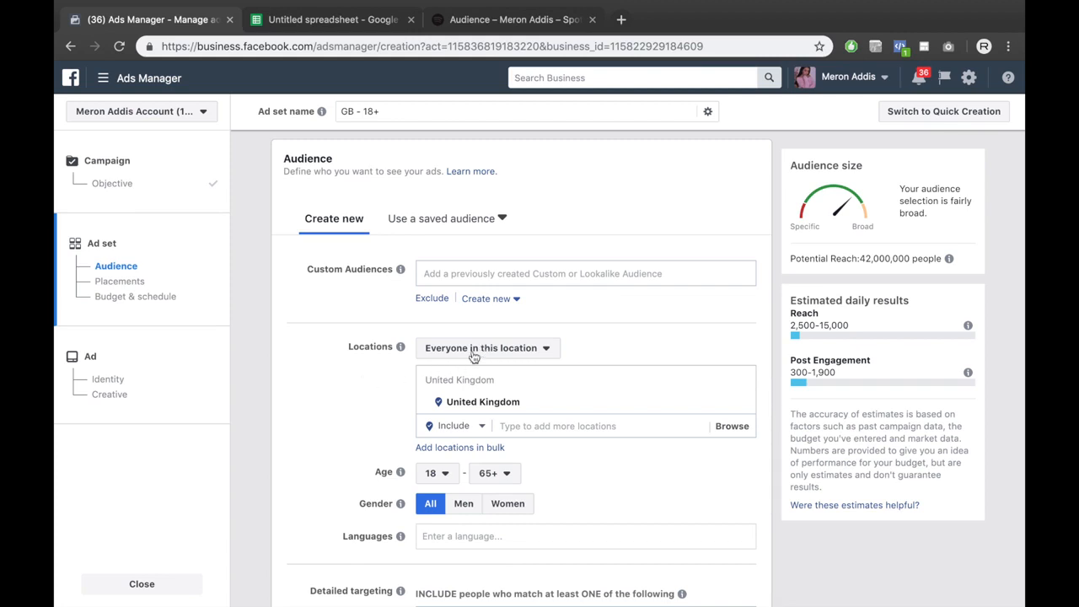
click(554, 347)
click(534, 392)
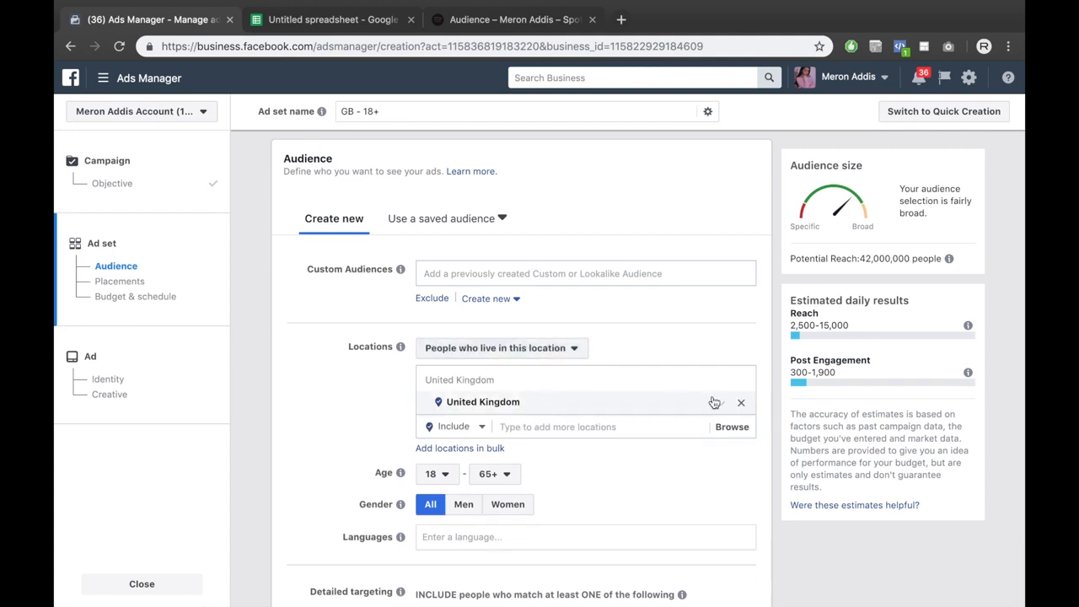
Step: Replace the United Kingdom location with the six copied cities, matched and added in bulk as Towns/Cities
click(743, 405)
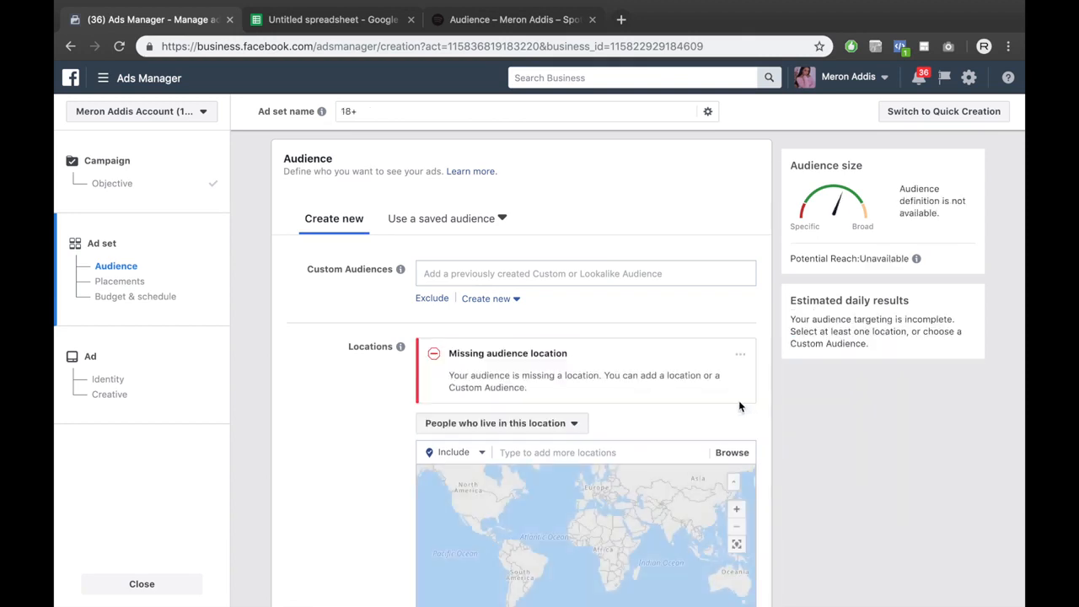
click(519, 453)
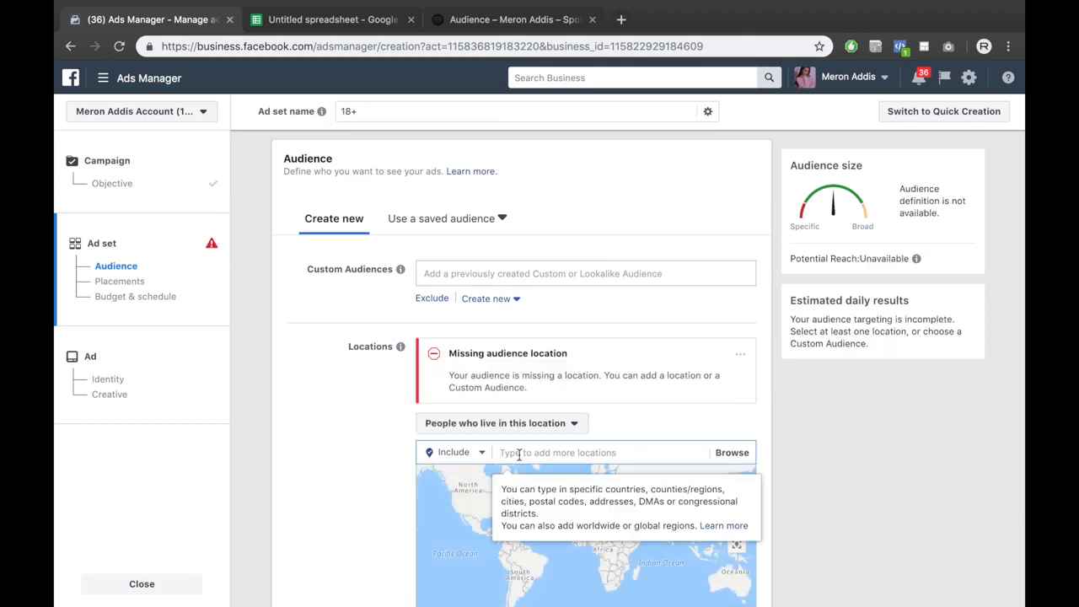
key(super+v)
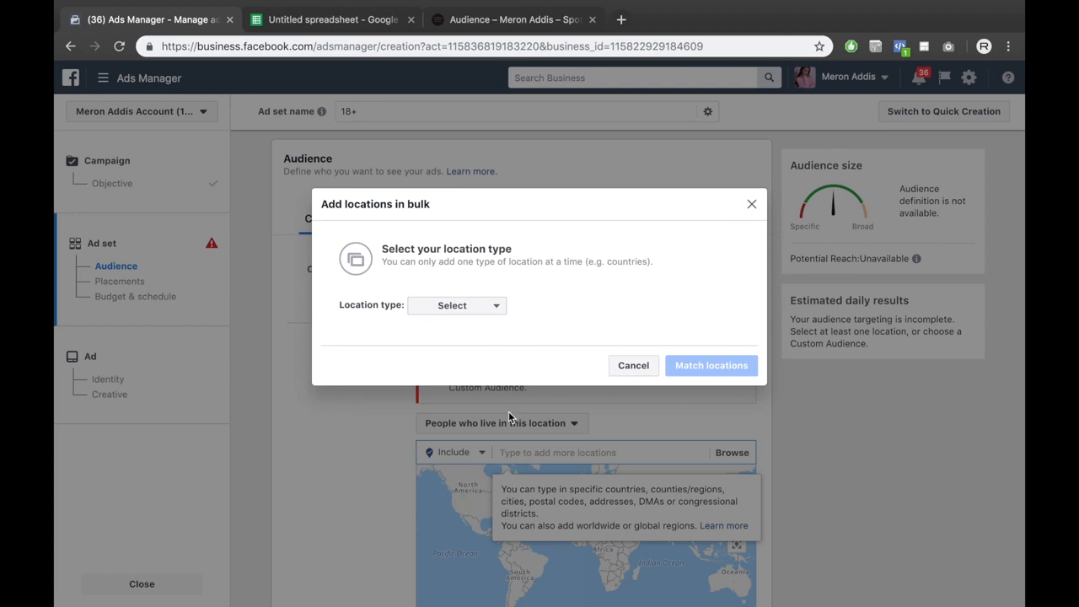
click(482, 307)
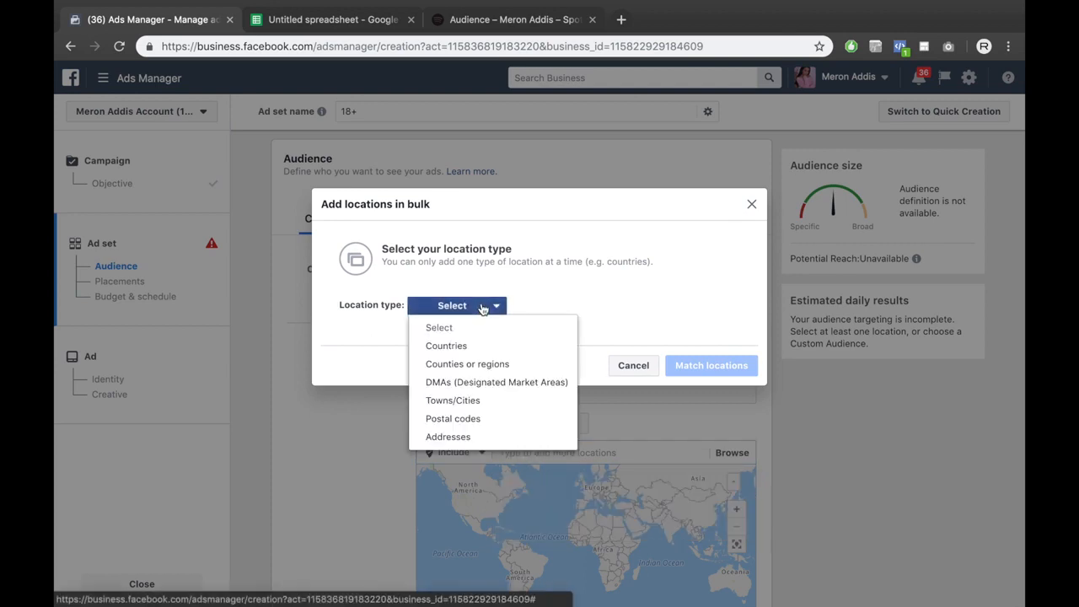
click(452, 401)
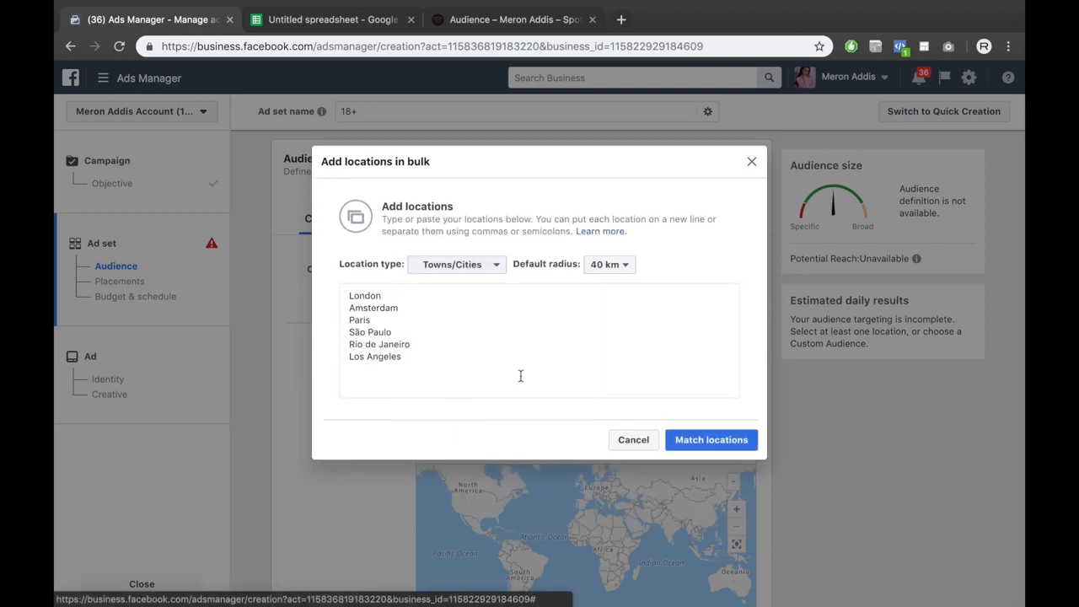
click(696, 445)
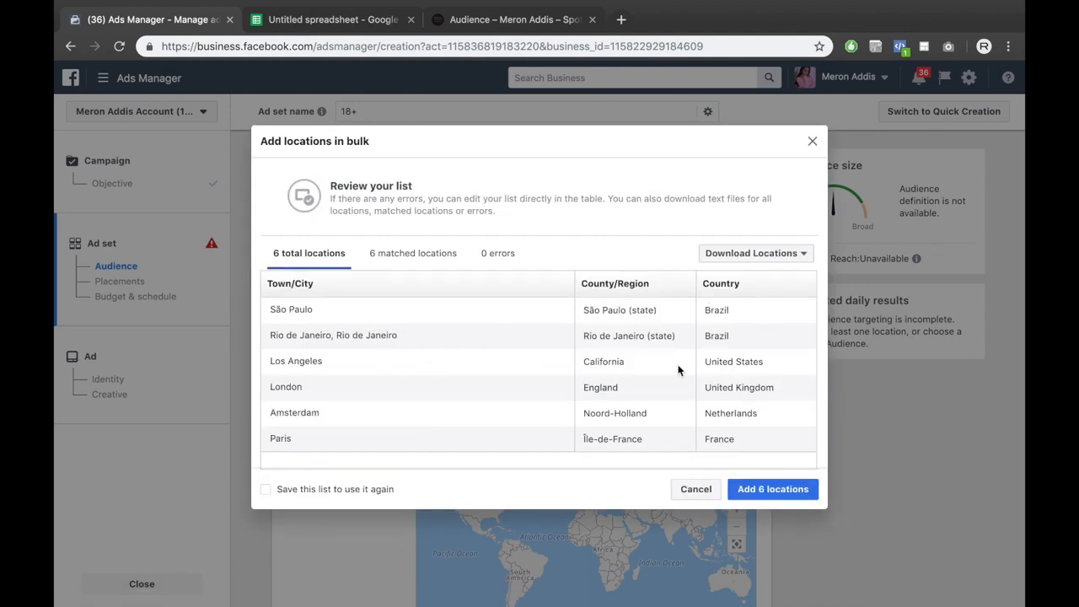
scroll(665, 426, down, 2)
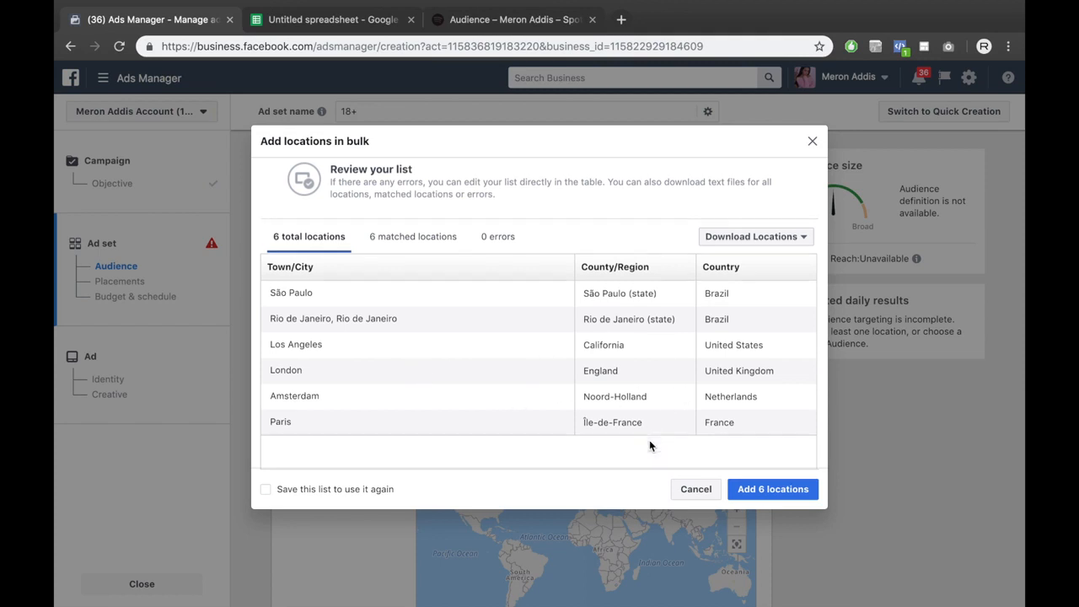
click(762, 490)
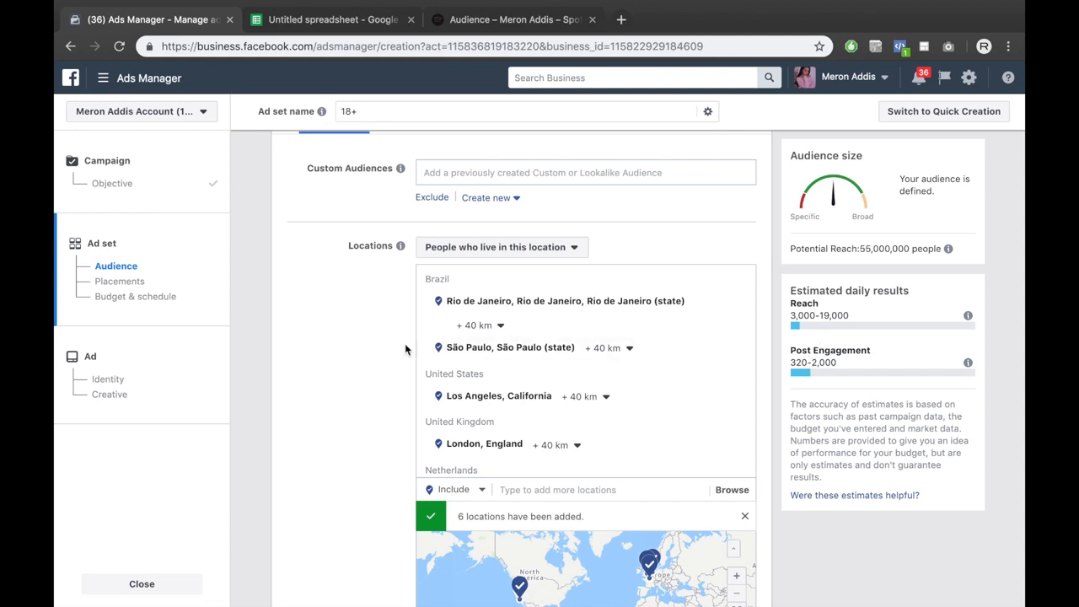
Step: Switch to the Spotify for Artists Audience page and examine the listeners' age distribution
scroll(322, 386, down, 4)
scroll(322, 387, down, 1)
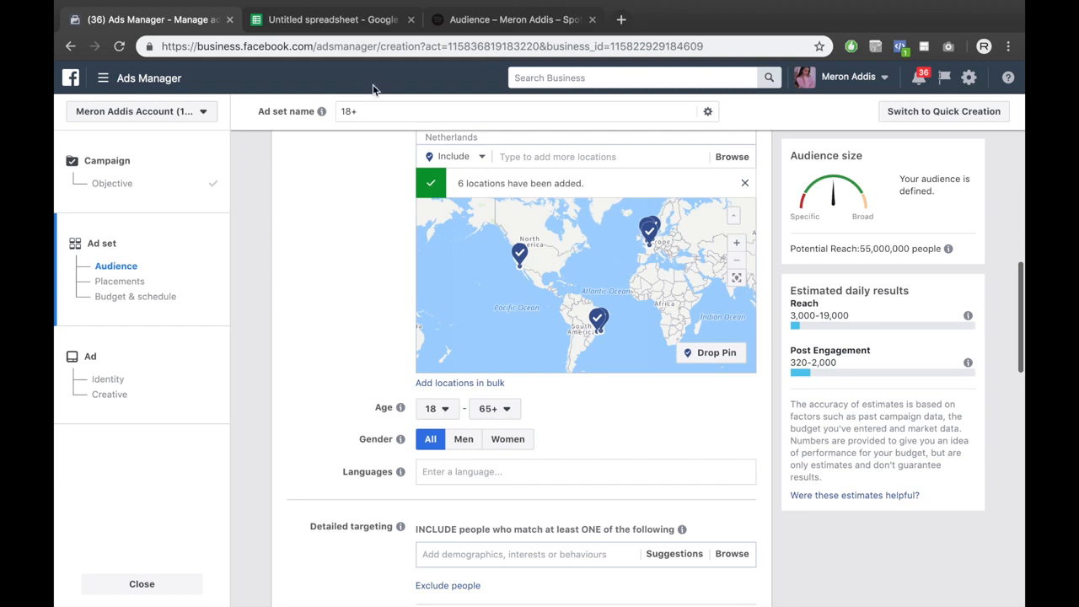
click(489, 19)
scroll(503, 244, up, 20)
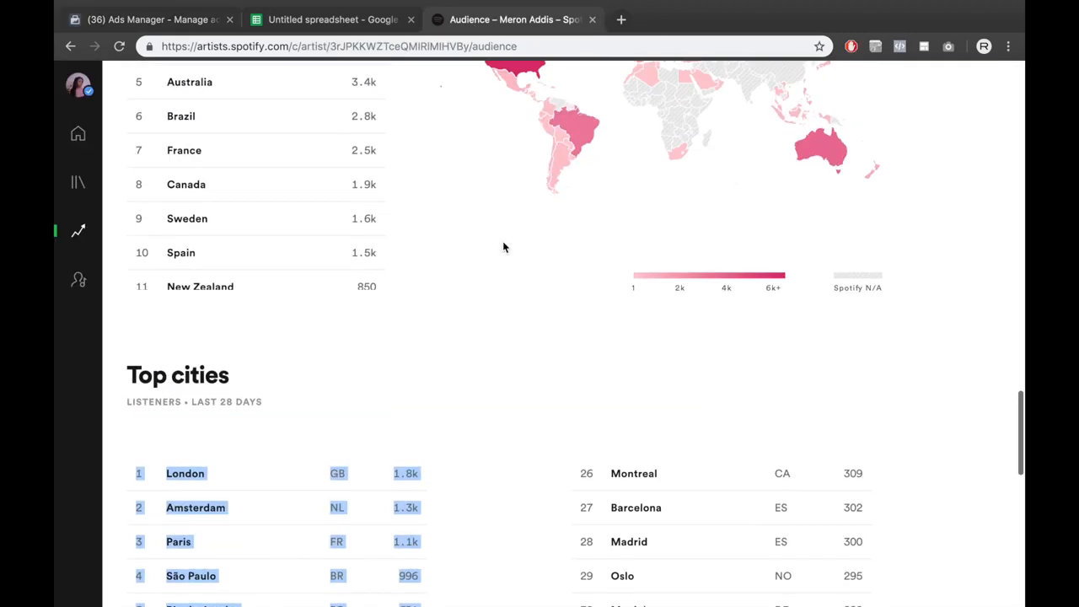
scroll(503, 246, up, 8)
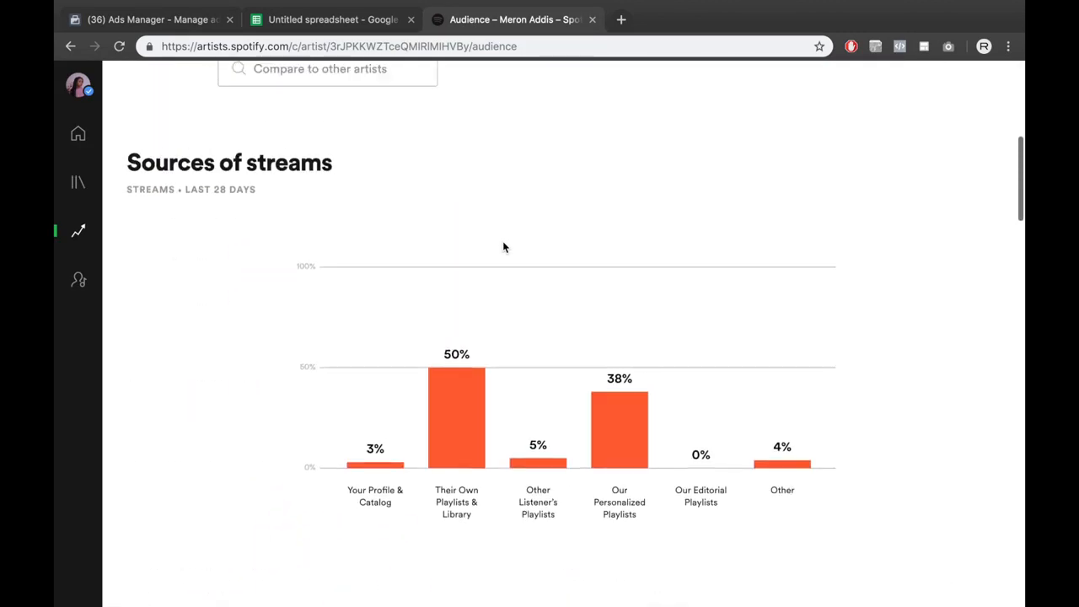
scroll(503, 246, down, 12)
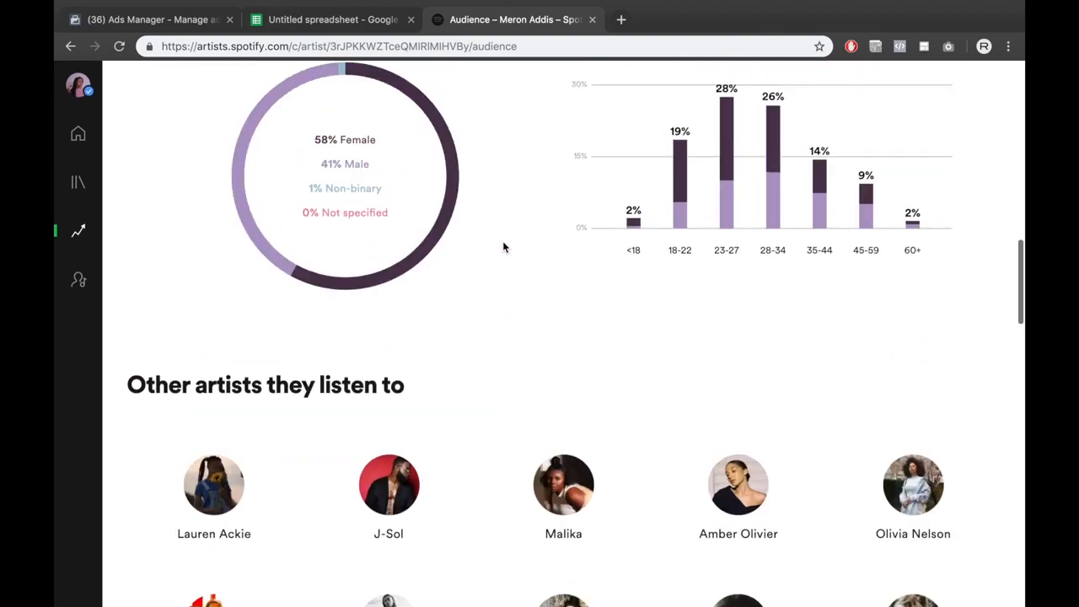
scroll(505, 243, up, 2)
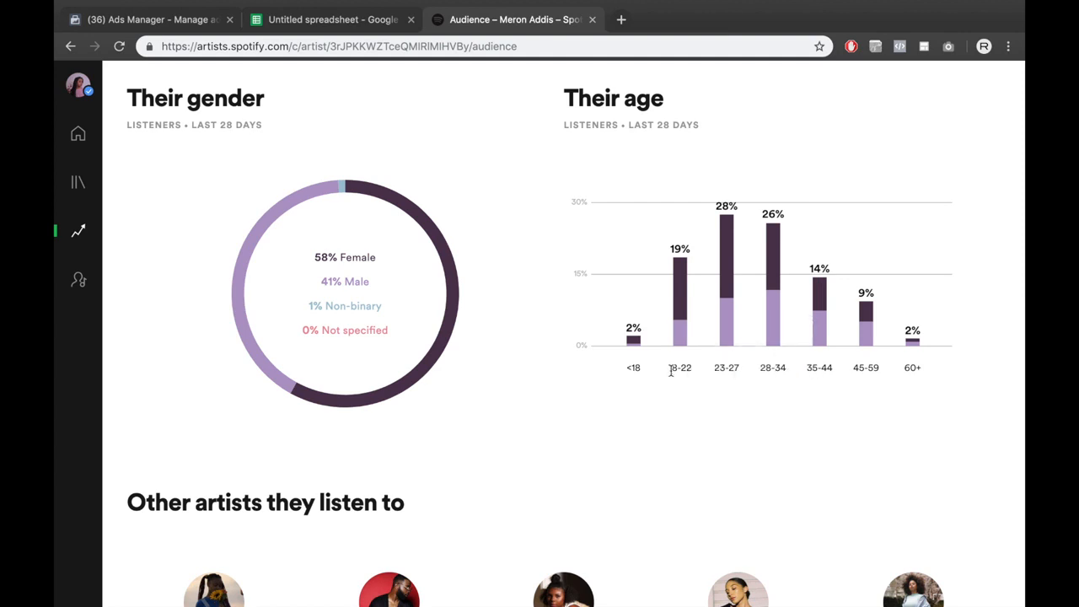
mouse_move(779, 346)
Step: Return to the ad set in Ads Manager and set the maximum audience age to 34
click(152, 20)
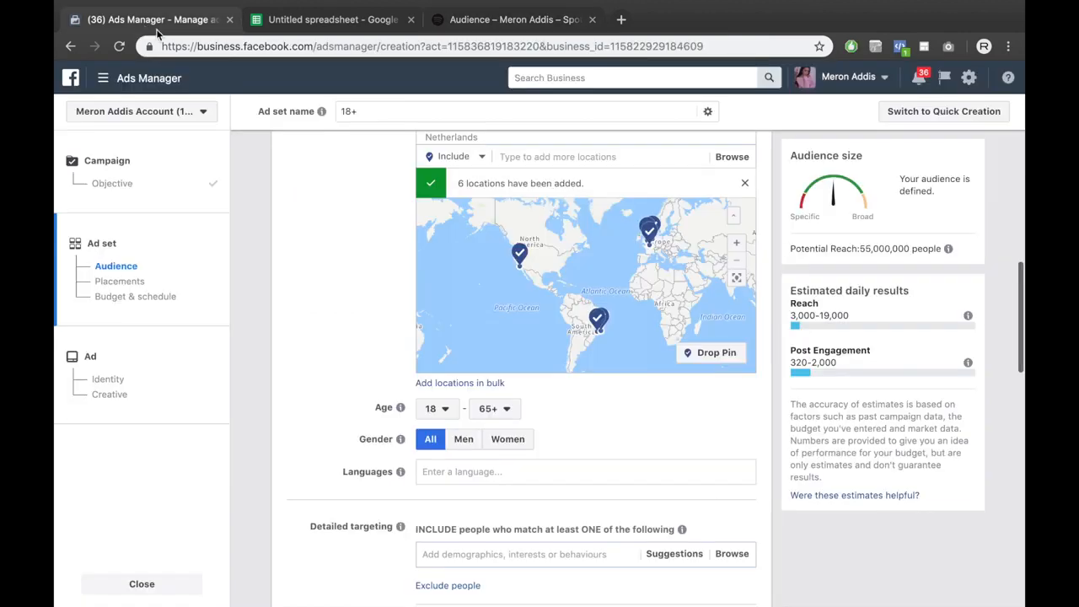
click(493, 408)
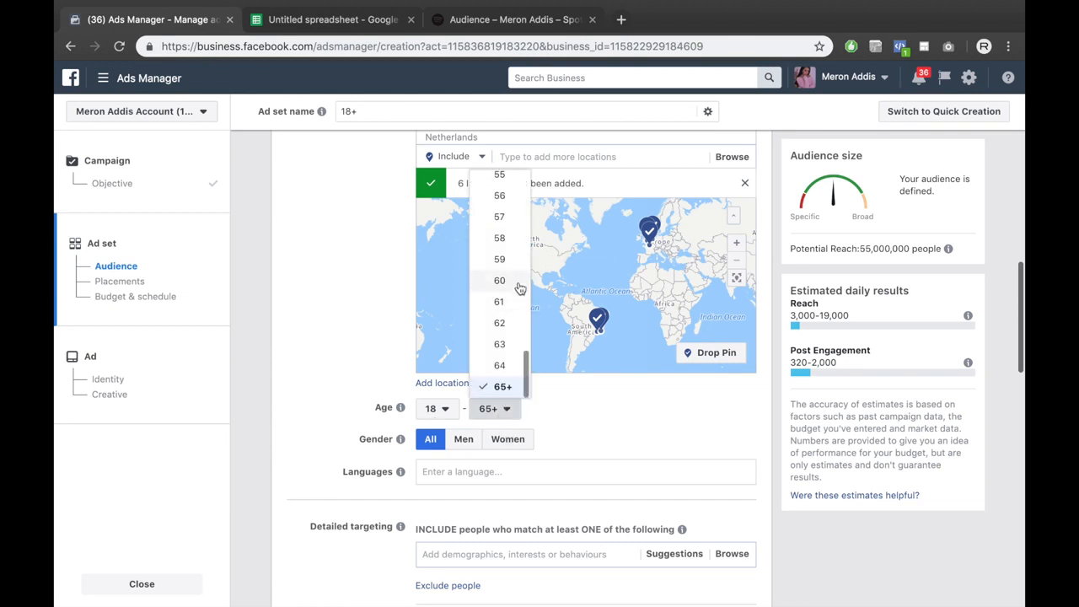
scroll(518, 289, up, 5)
scroll(518, 289, up, 4)
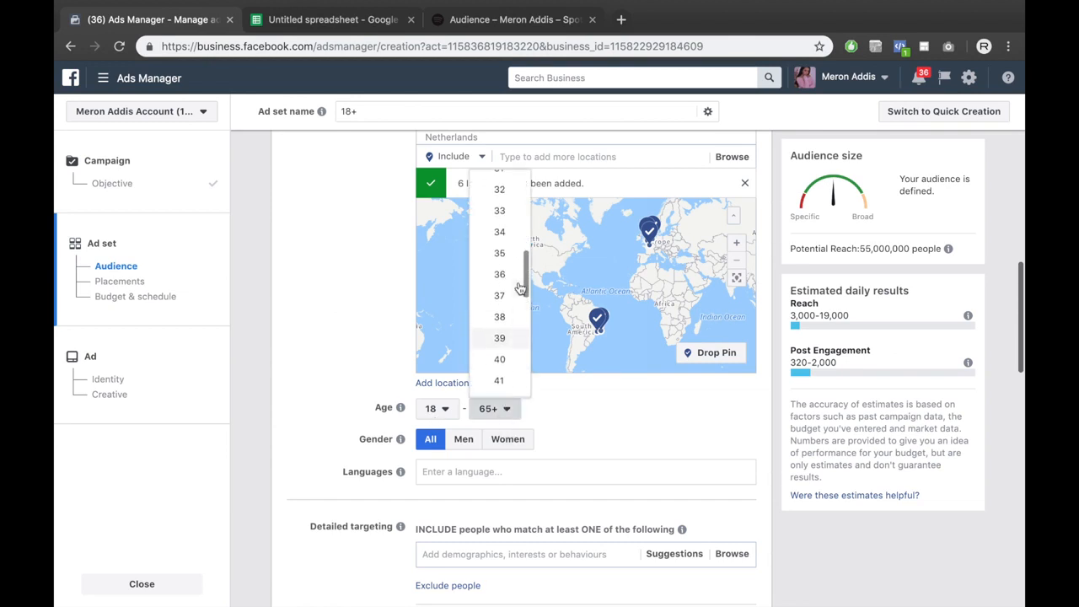
click(502, 253)
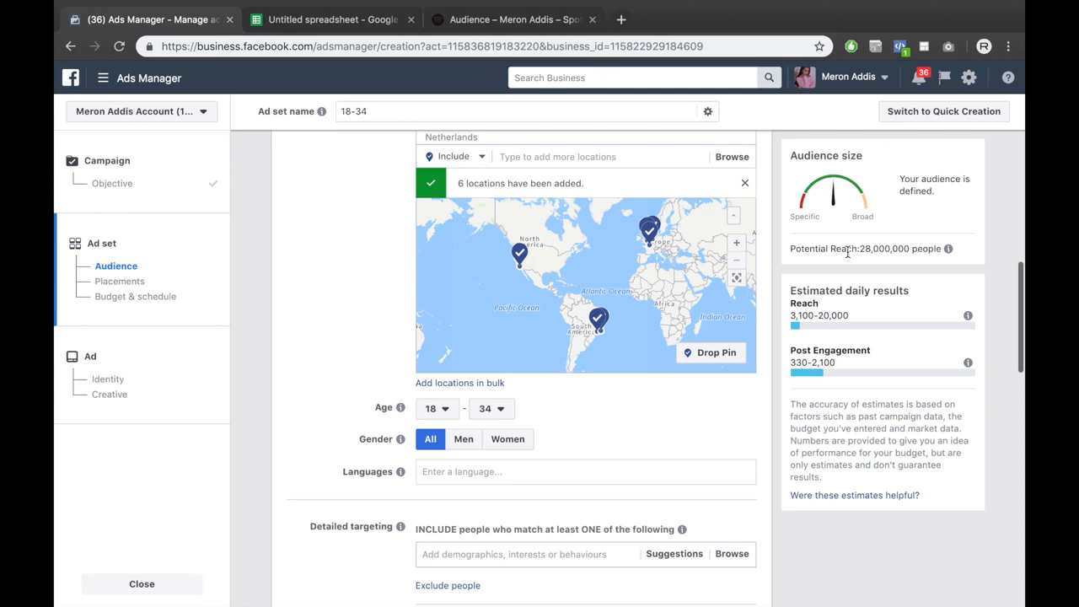
Step: Search the detailed targeting for "laury" and include the interest Lauryn Hill
scroll(334, 395, down, 3)
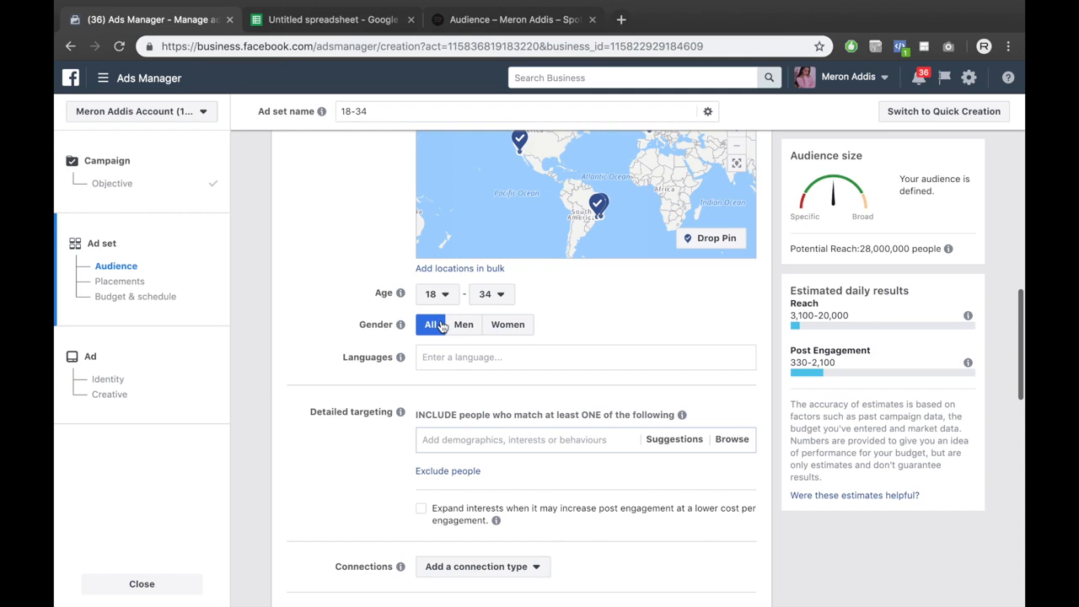
click(434, 358)
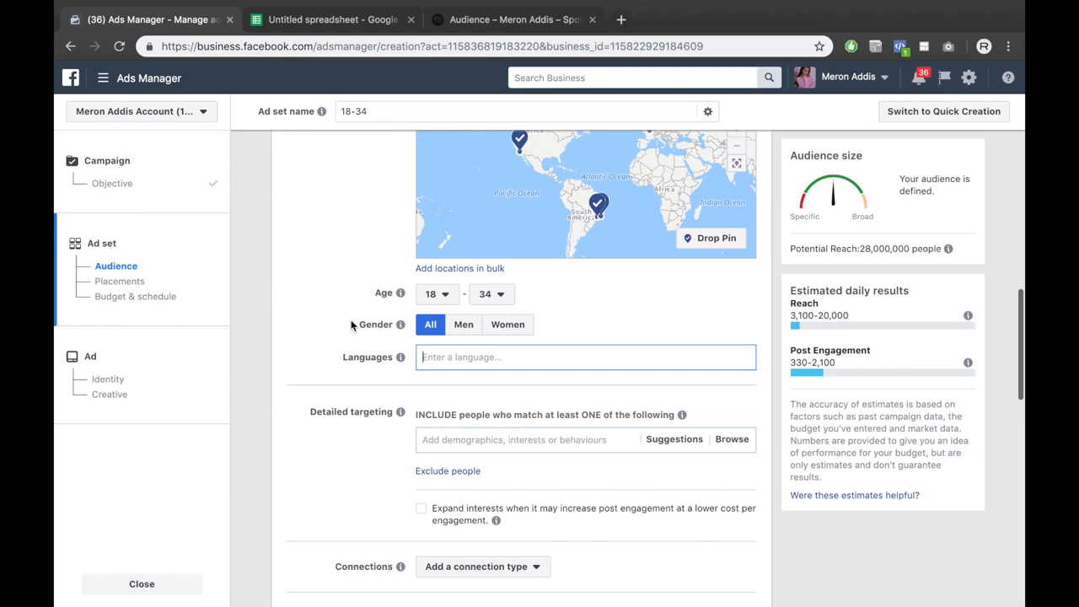
scroll(351, 319, down, 3)
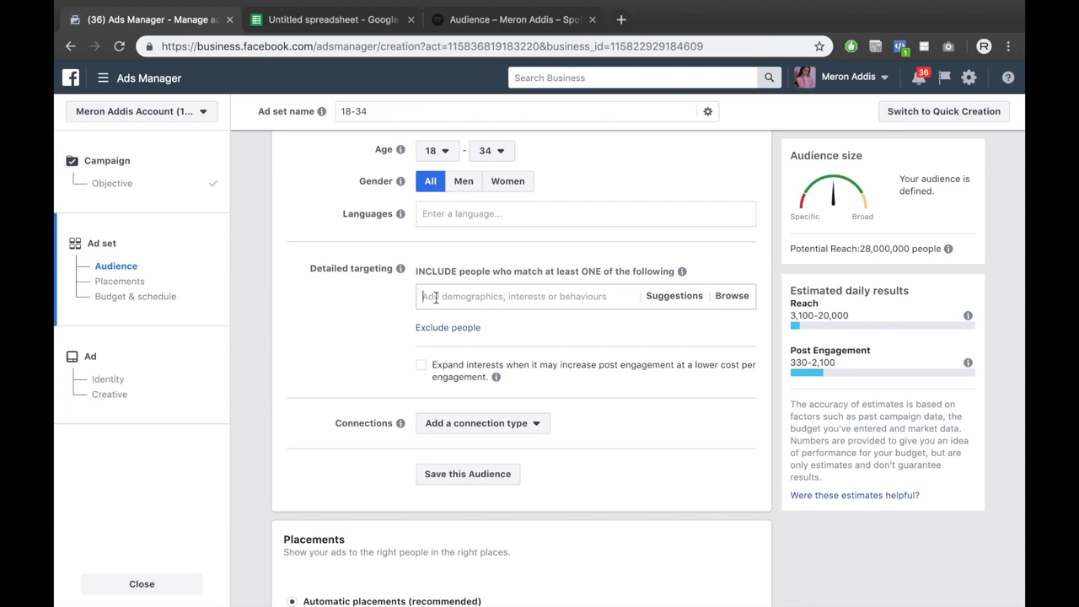
text(laury)
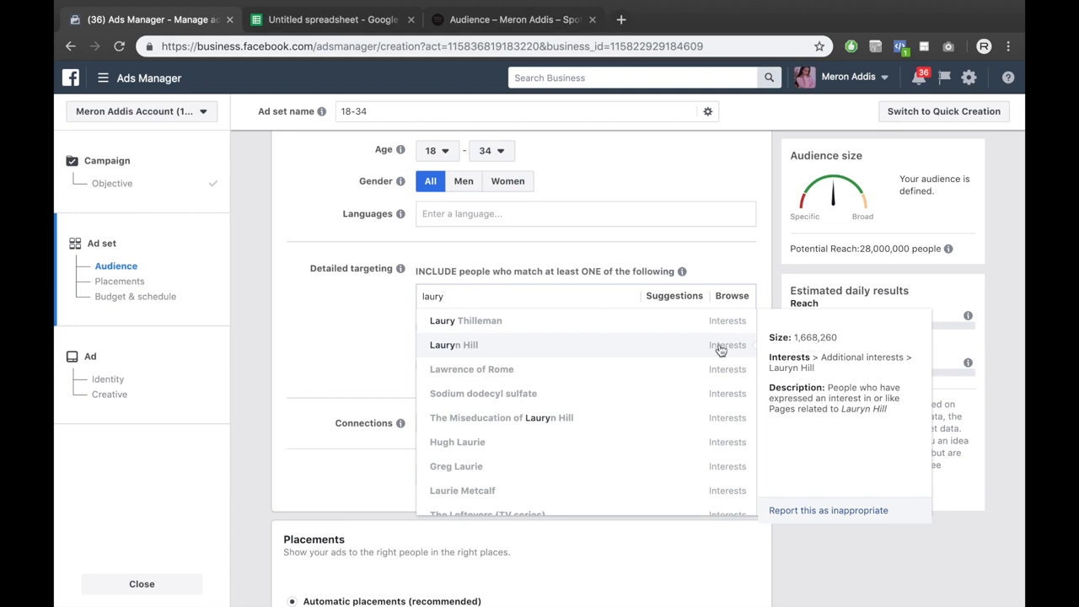
click(640, 353)
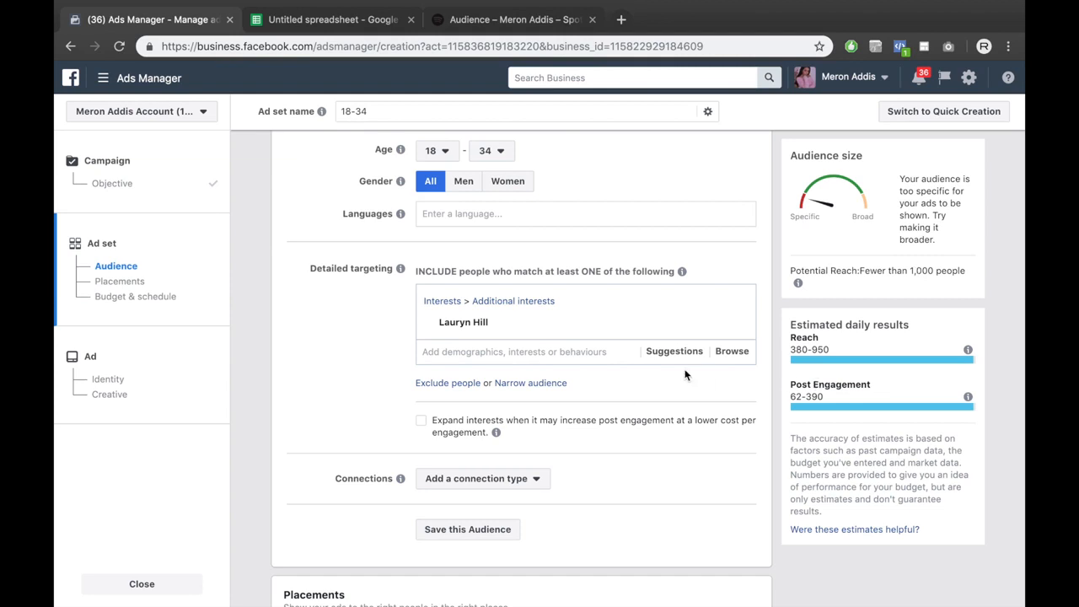
Step: Add the suggested interests Contemporary R&B and TLC (group) to the included detailed targeting
click(499, 357)
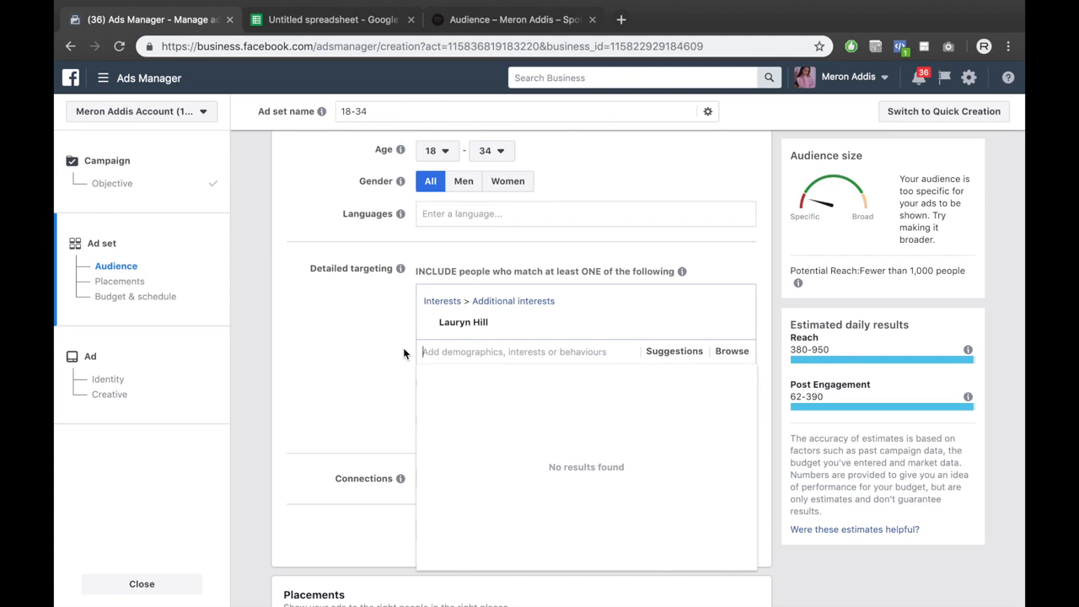
click(674, 352)
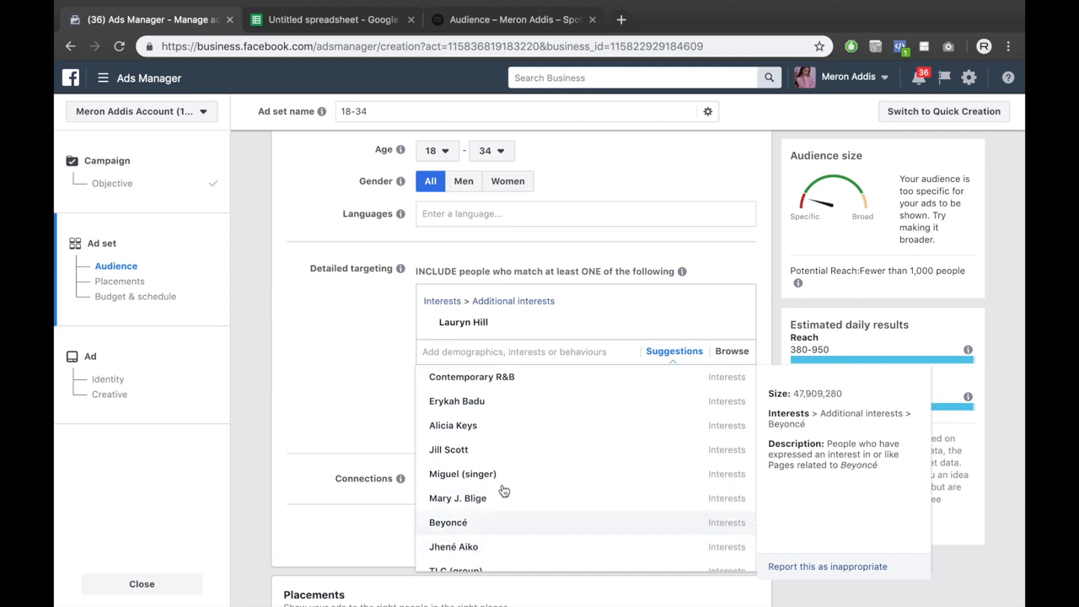
click(510, 381)
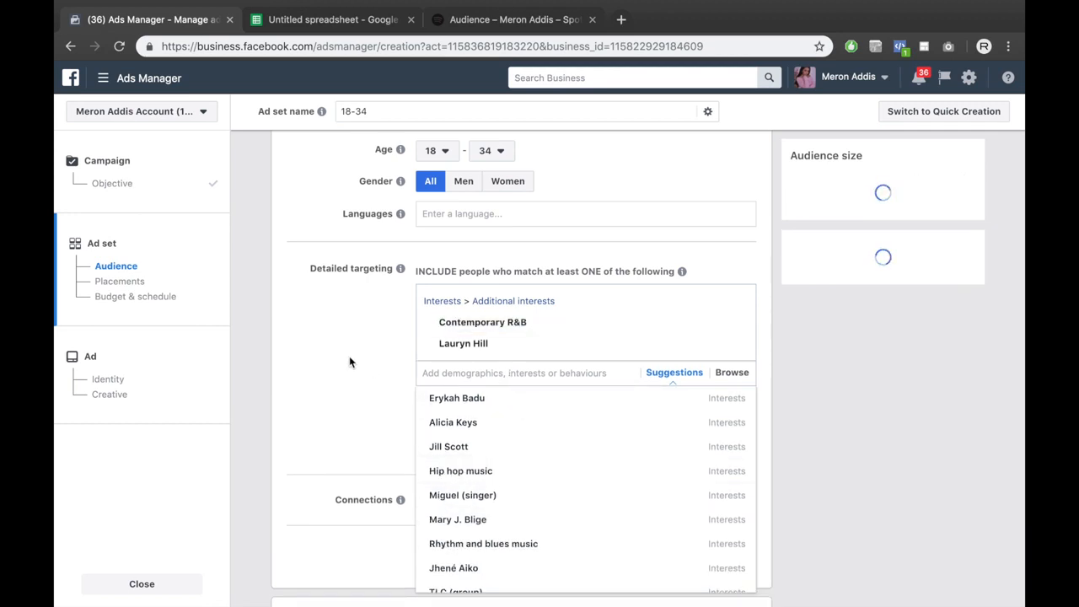
click(336, 376)
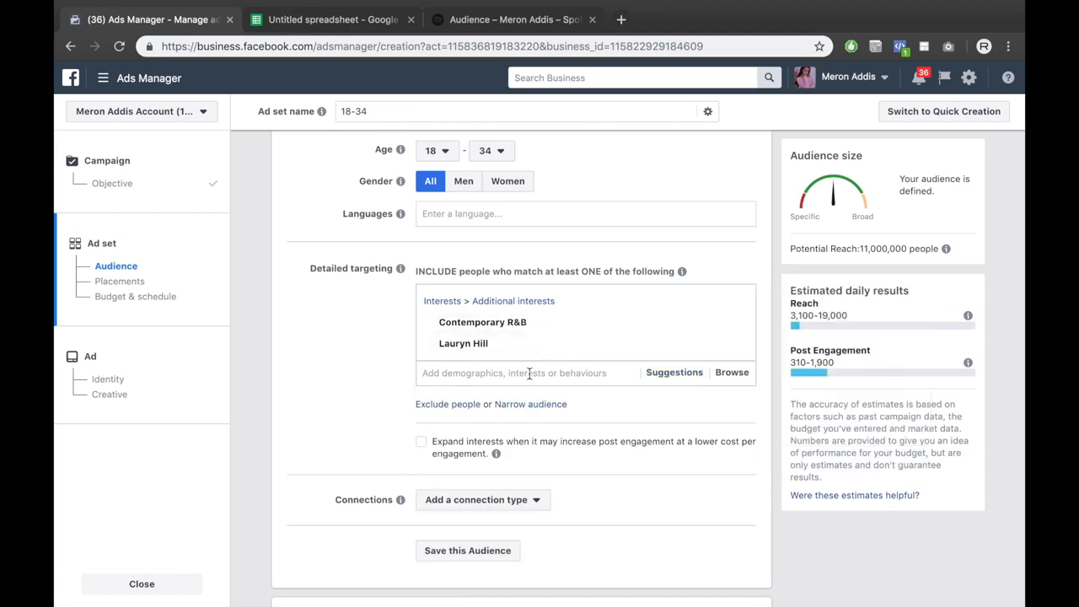
click(466, 365)
click(670, 374)
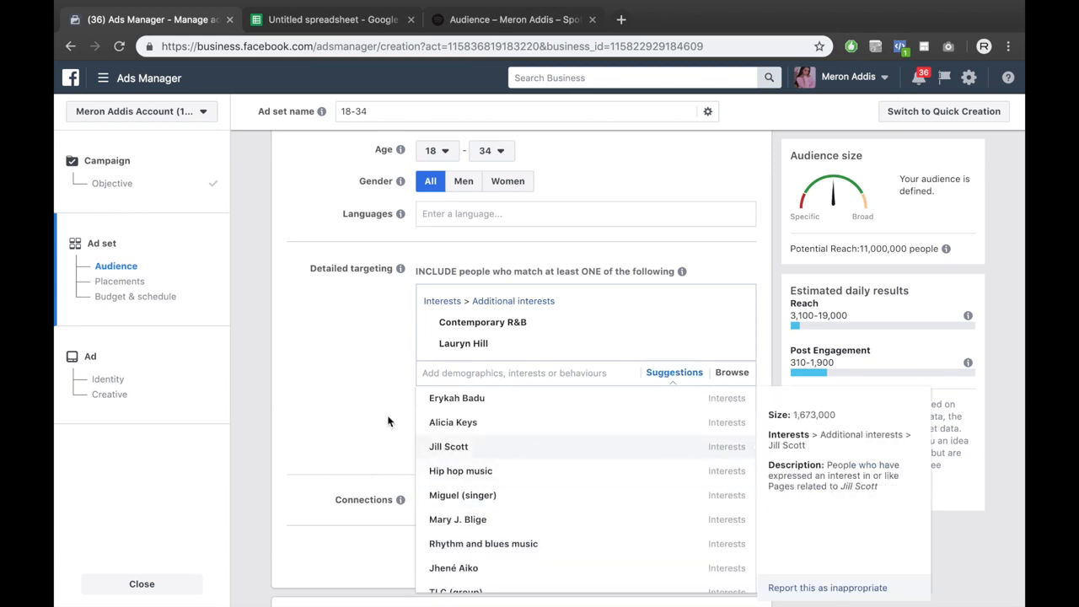
scroll(379, 446, down, 2)
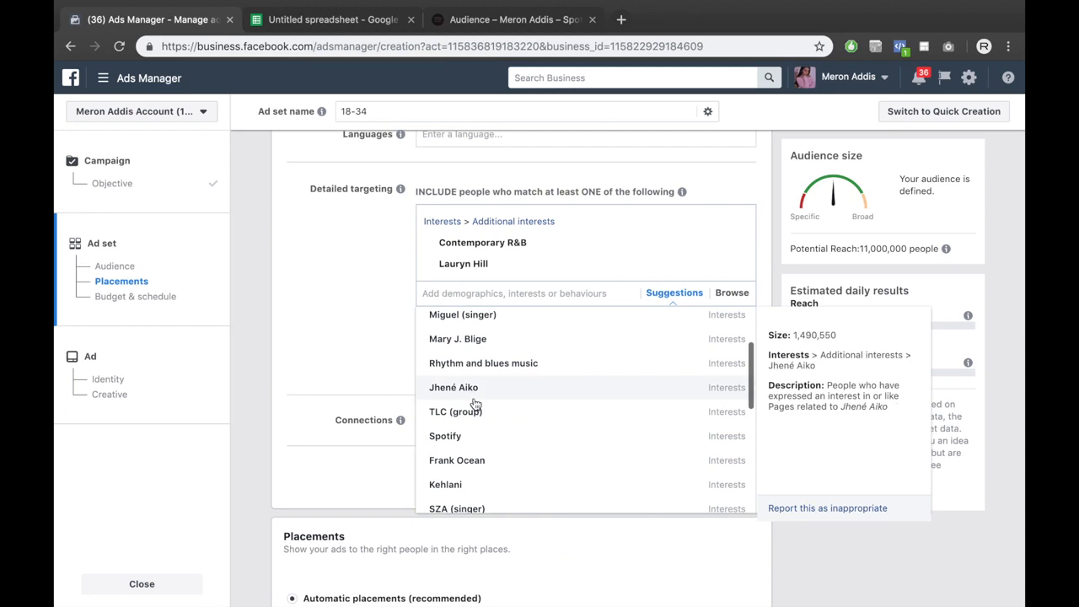
click(476, 411)
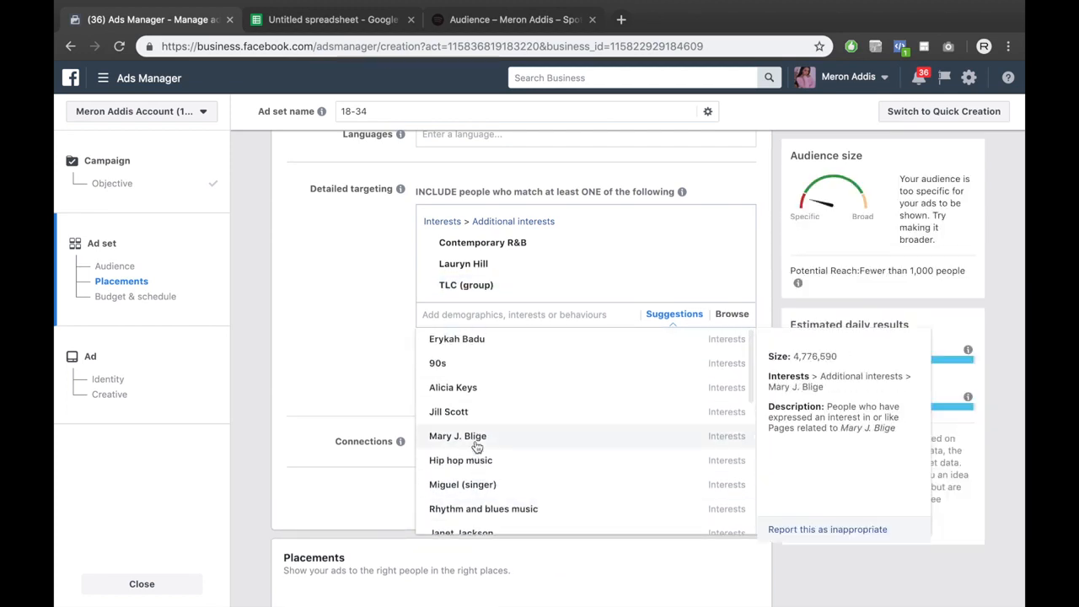
Step: Add the suggested interest Usher (entertainer) to the included detailed targeting
scroll(476, 447, down, 3)
scroll(476, 446, down, 2)
scroll(474, 445, up, 2)
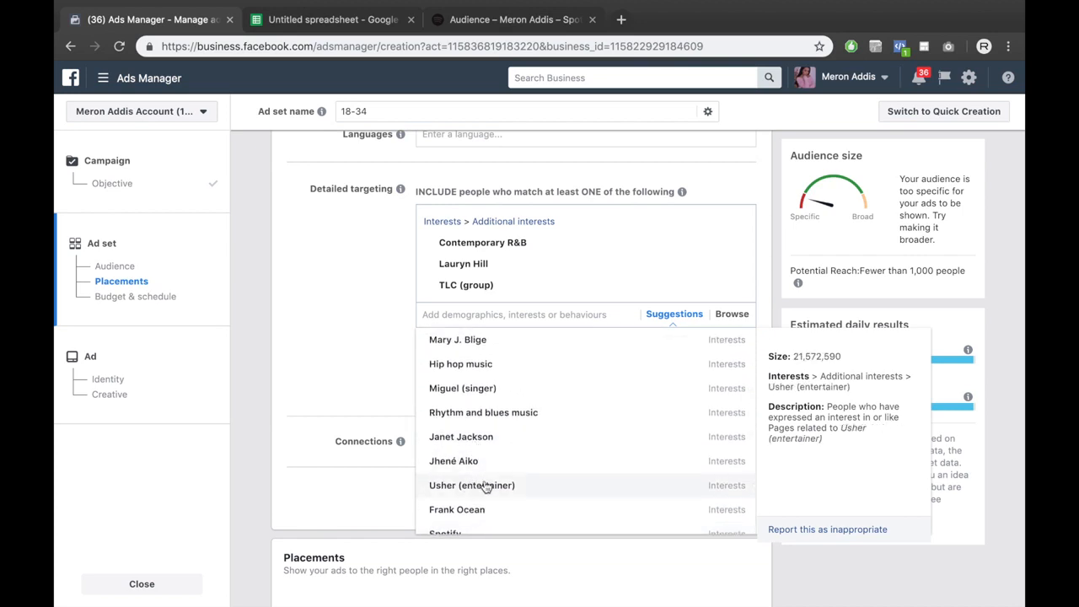
click(474, 487)
Step: Look through the updated interest suggestions and include Kehlani in the detailed targeting
scroll(531, 419, up, 2)
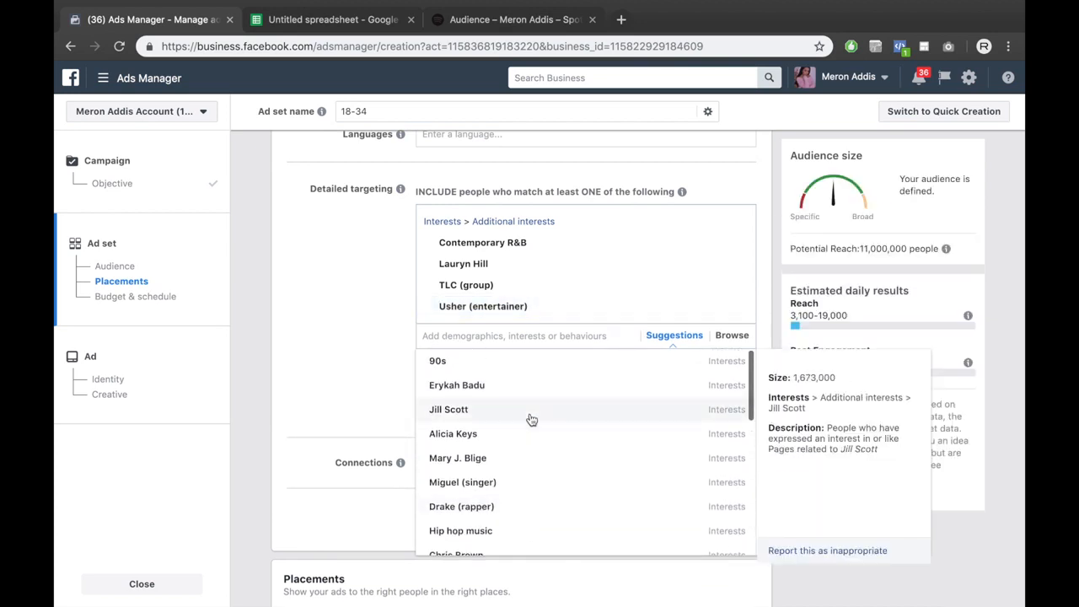
scroll(531, 419, down, 4)
scroll(531, 419, down, 5)
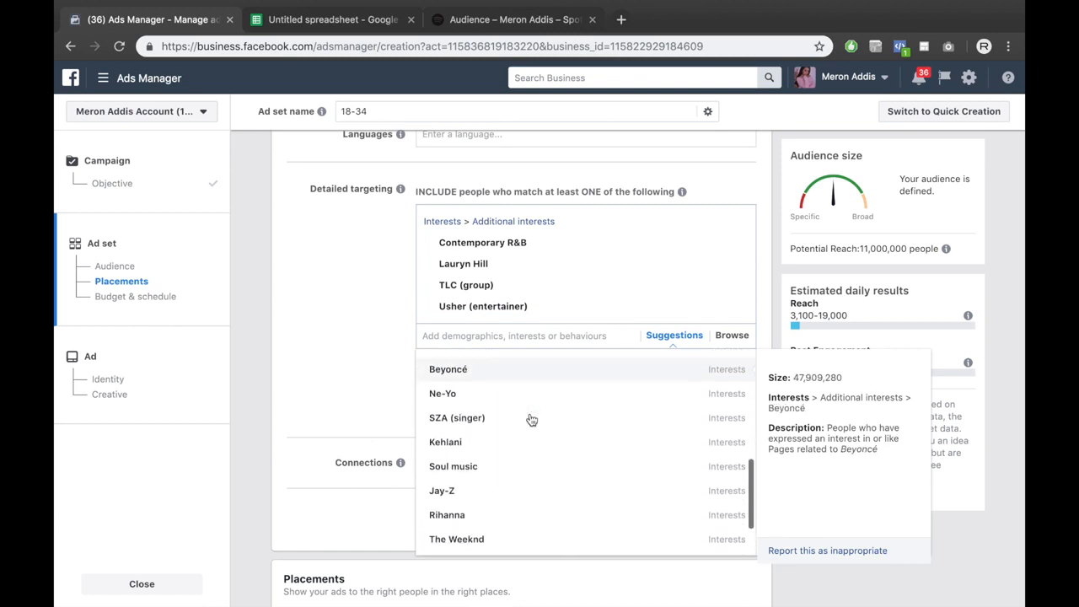
scroll(531, 419, down, 1)
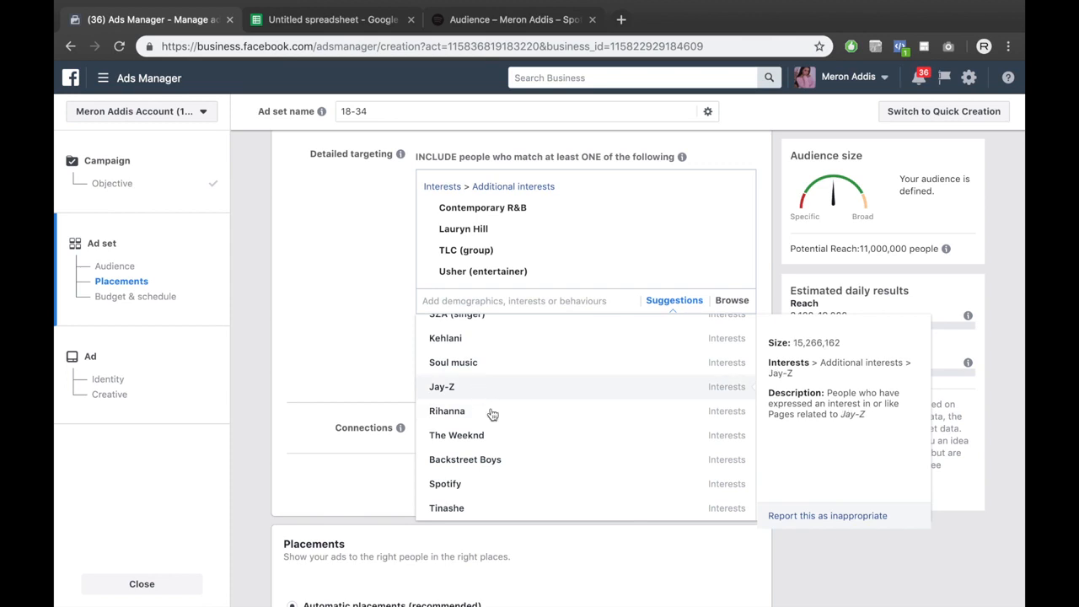
scroll(497, 419, down, 2)
scroll(496, 419, up, 5)
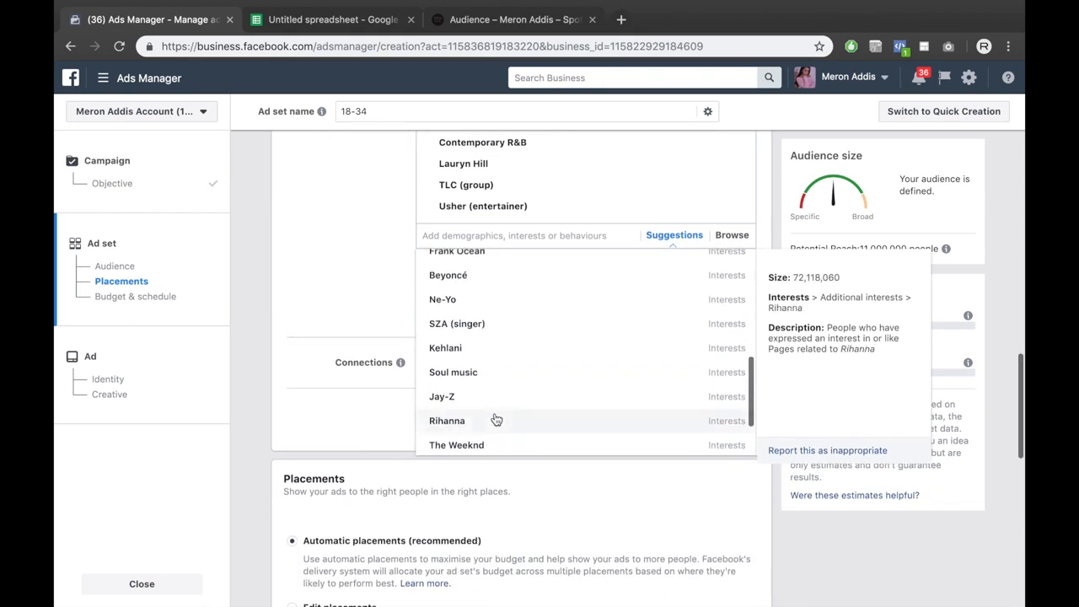
scroll(496, 421, up, 2)
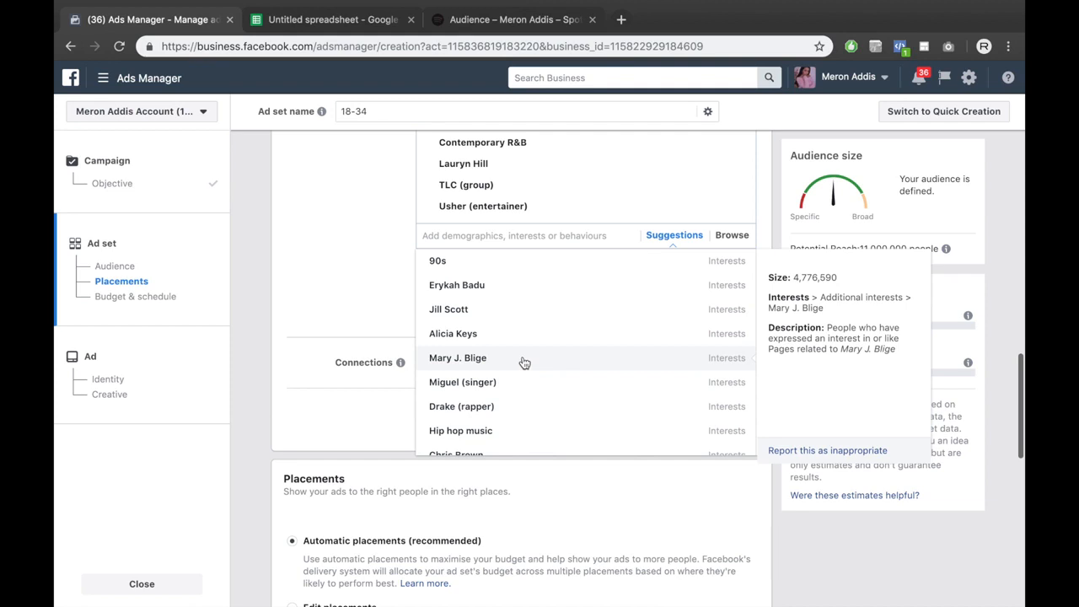
scroll(522, 363, down, 3)
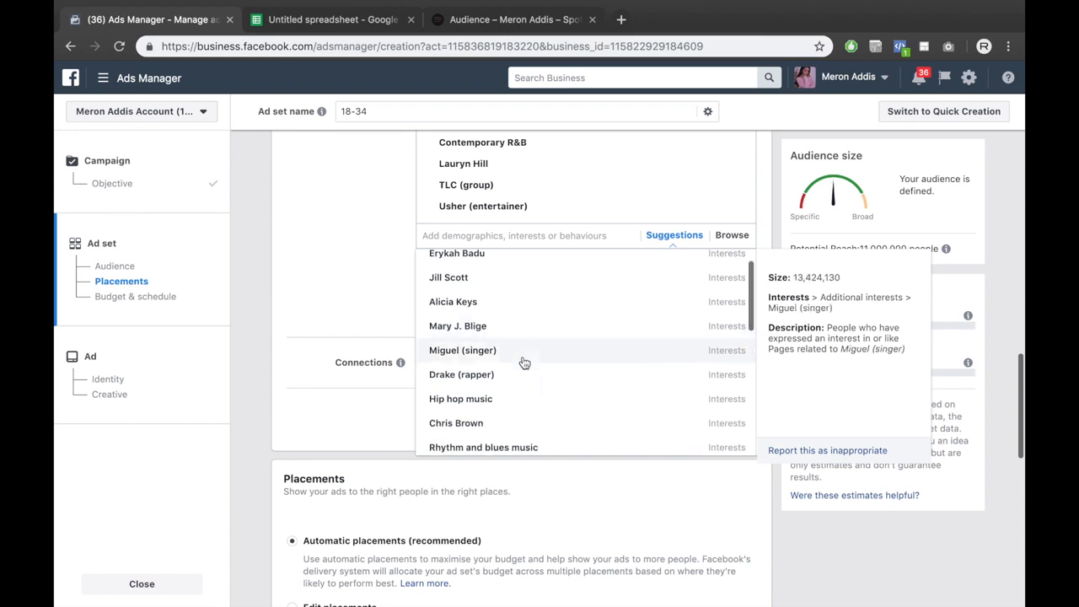
scroll(522, 362, down, 2)
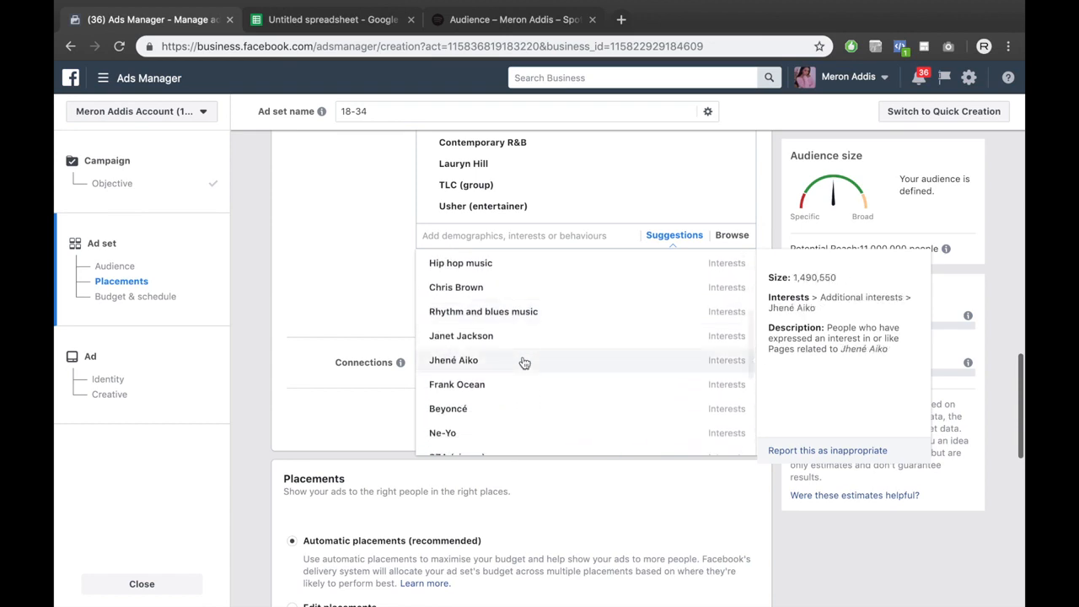
scroll(523, 362, down, 2)
scroll(523, 363, down, 3)
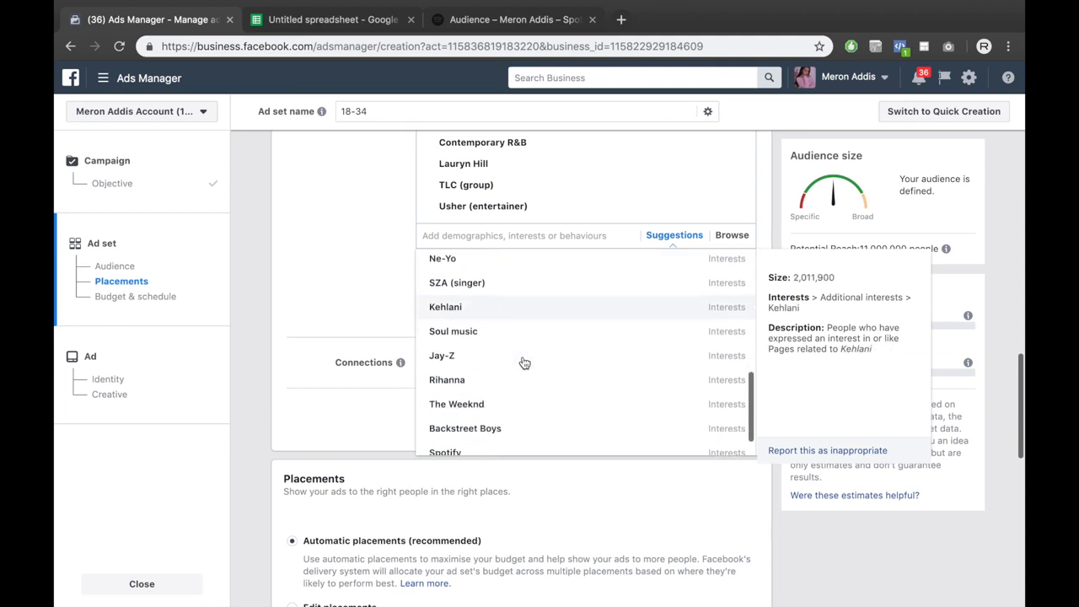
click(536, 313)
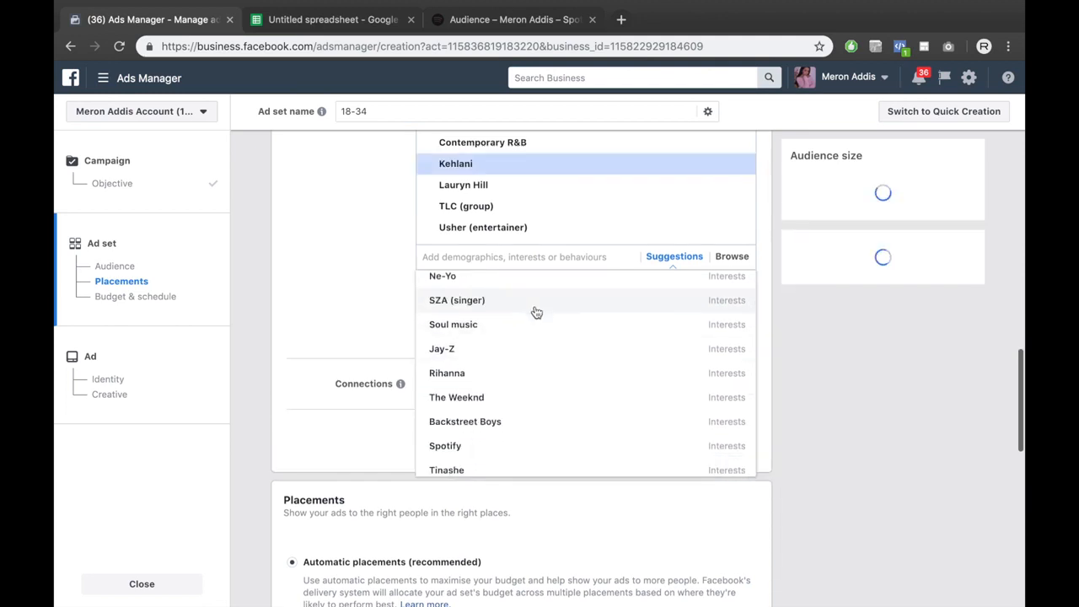
click(373, 294)
Step: Narrow the audience so that people must also match the interest Spotify
scroll(403, 238, up, 1)
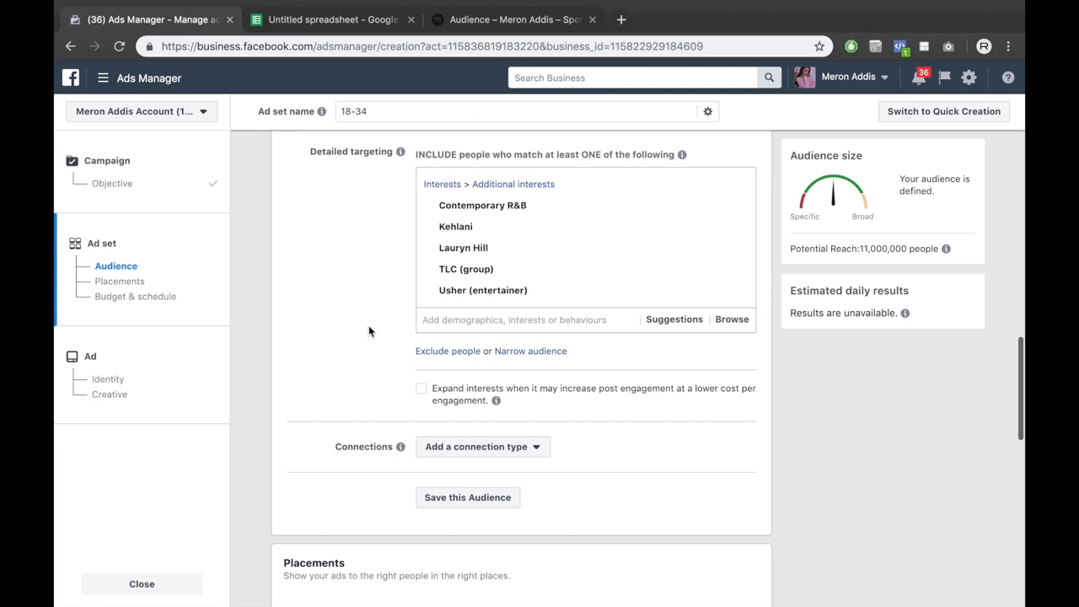
click(522, 352)
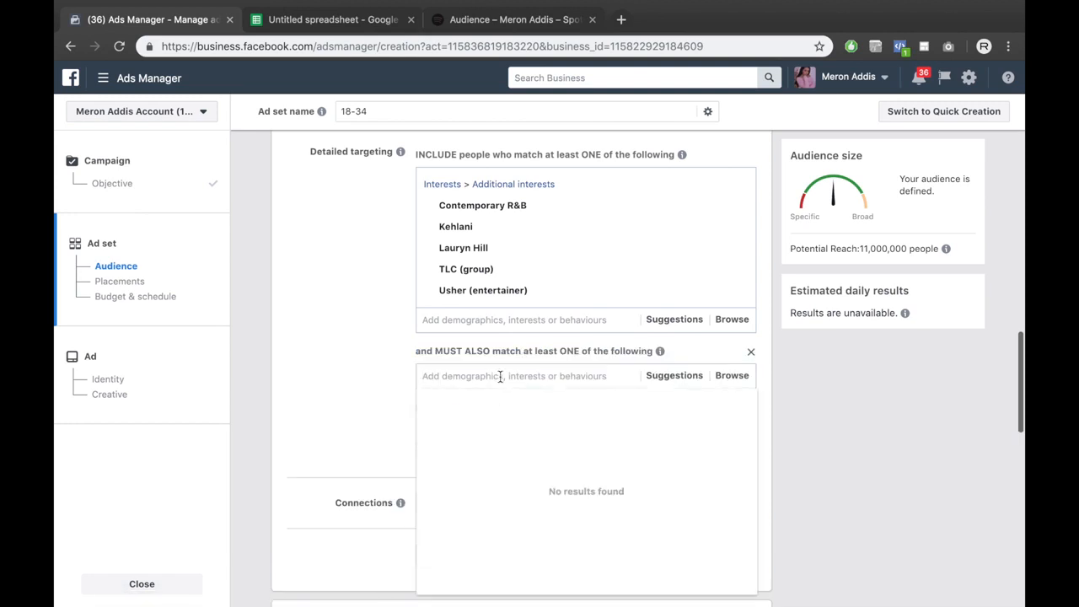
text(spoti)
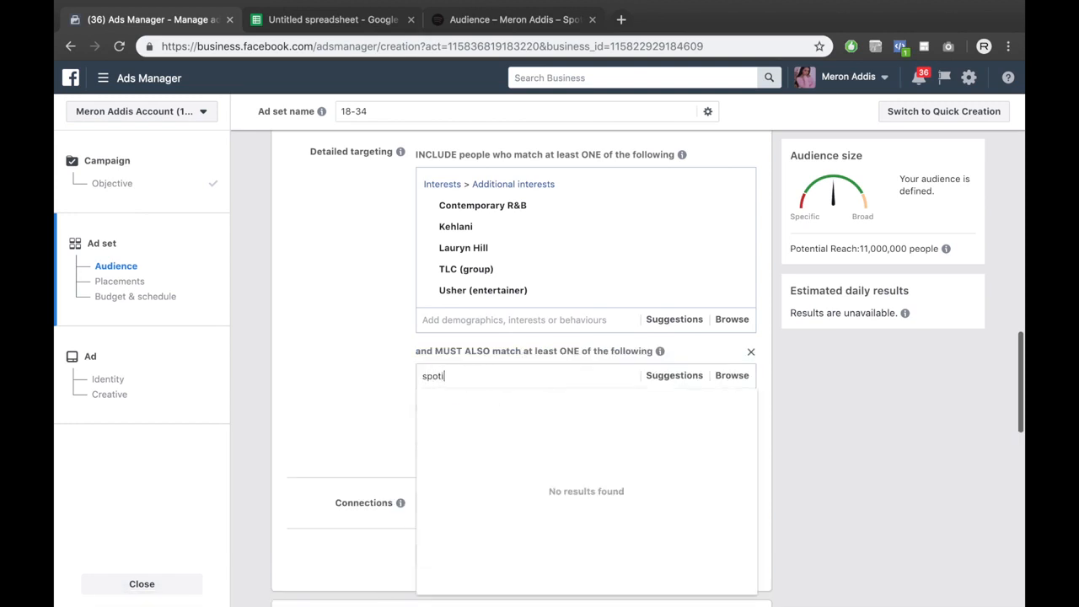
text(fy)
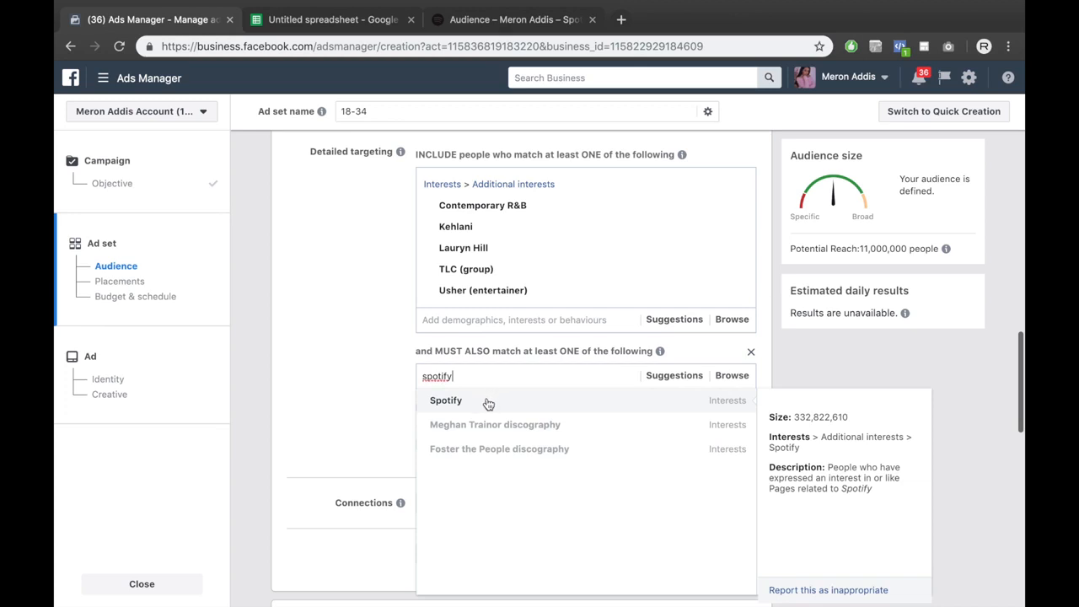
click(486, 403)
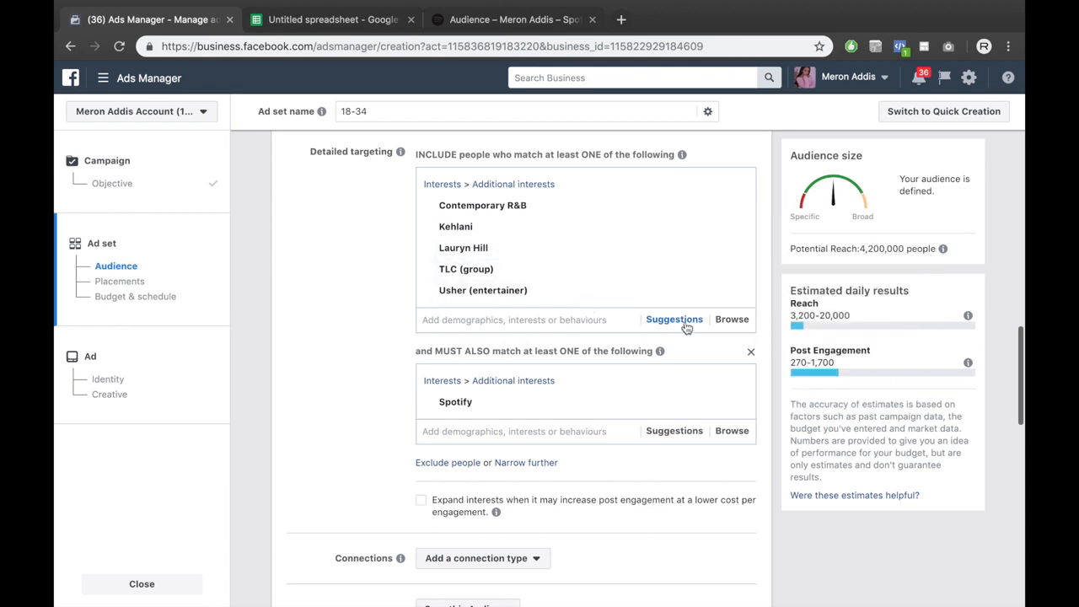
Step: Try out interest expansion for lower-cost post engagement, compare the potential reach, and turn the option off again
mouse_move(467, 405)
scroll(356, 419, down, 1)
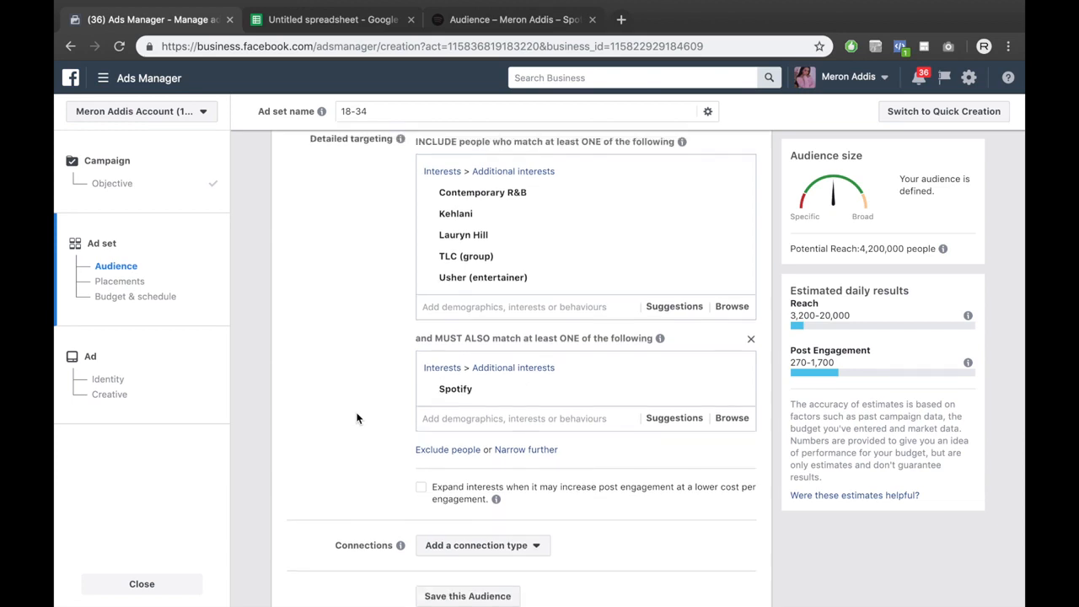
scroll(356, 418, up, 1)
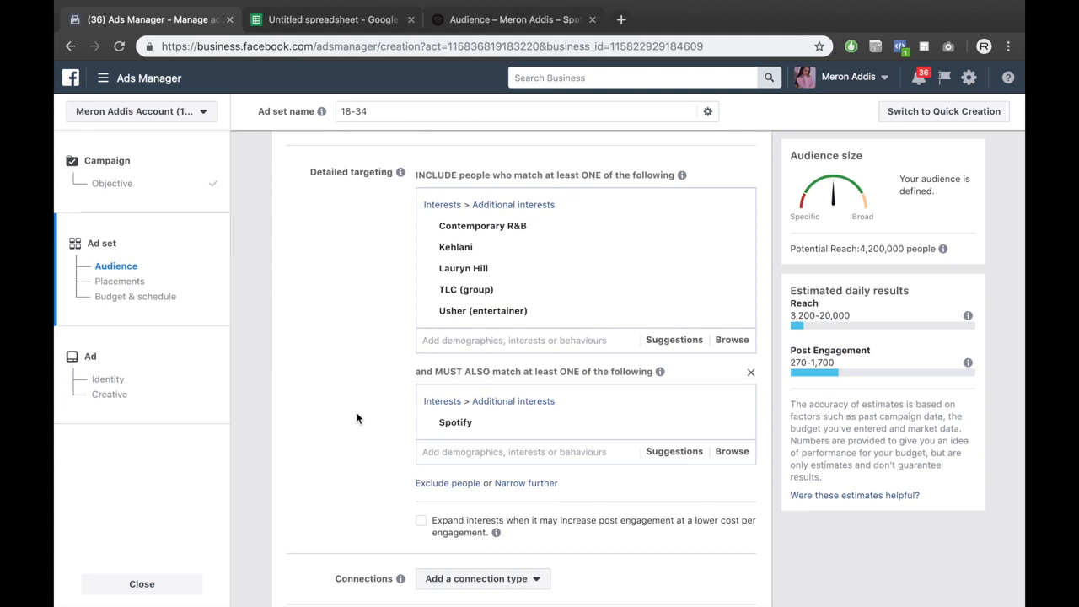
scroll(356, 418, down, 3)
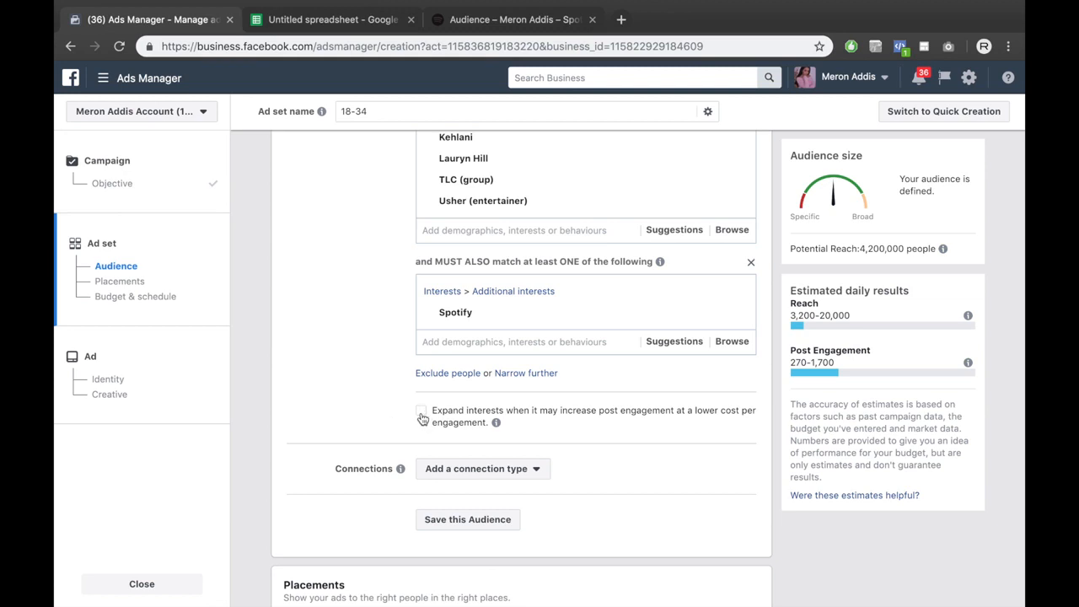
click(421, 412)
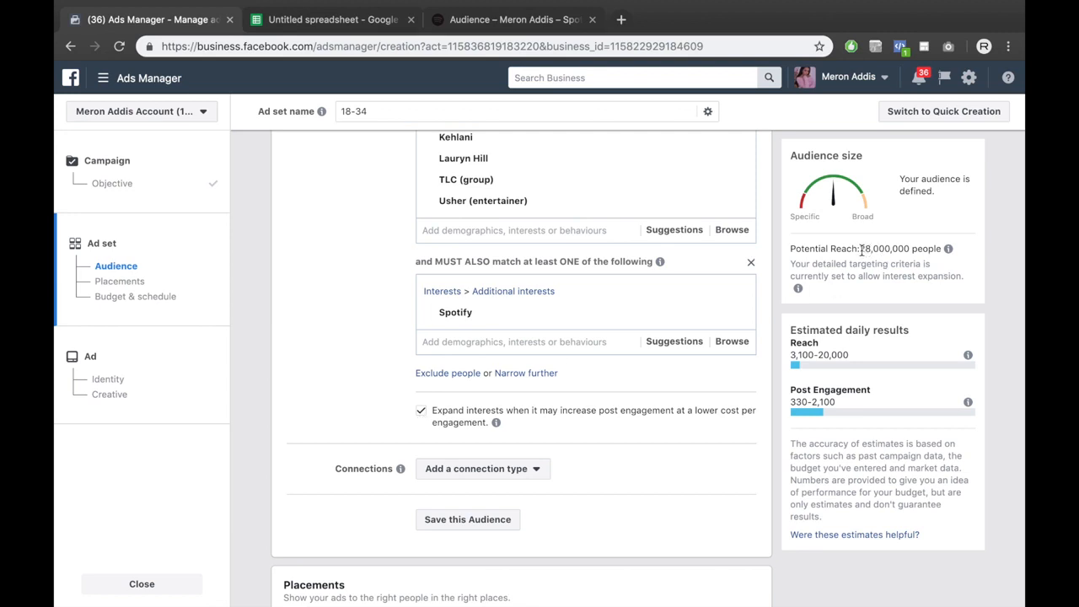
scroll(398, 332, up, 1)
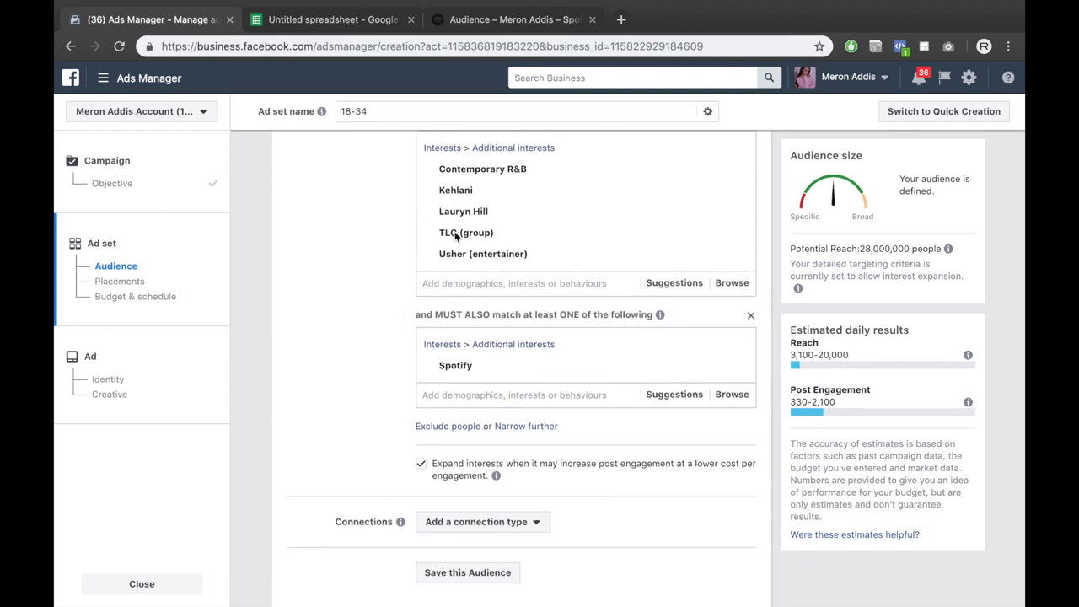
mouse_move(470, 258)
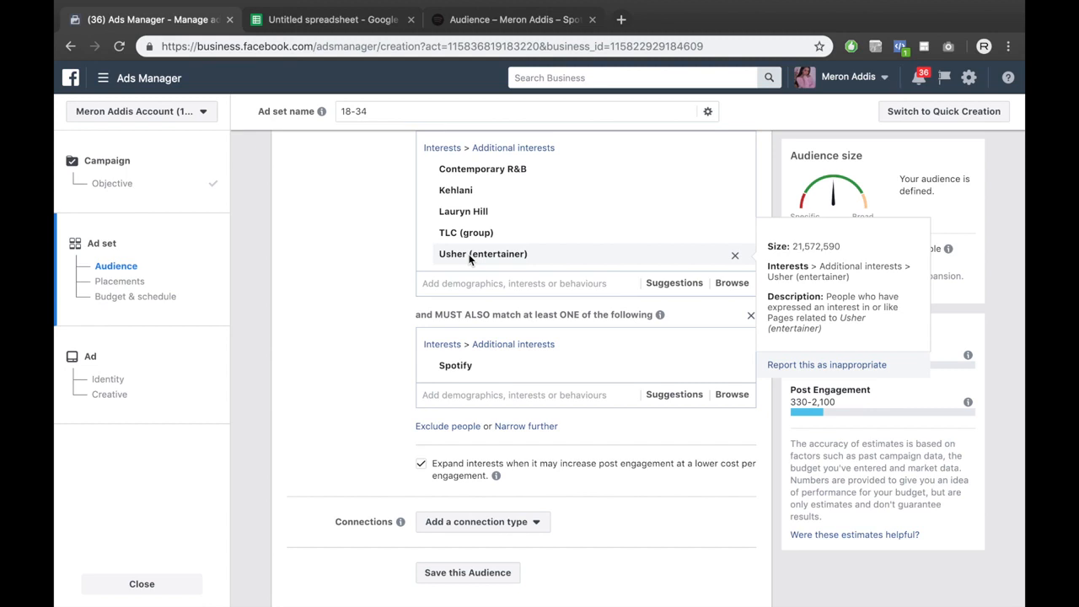
click(420, 464)
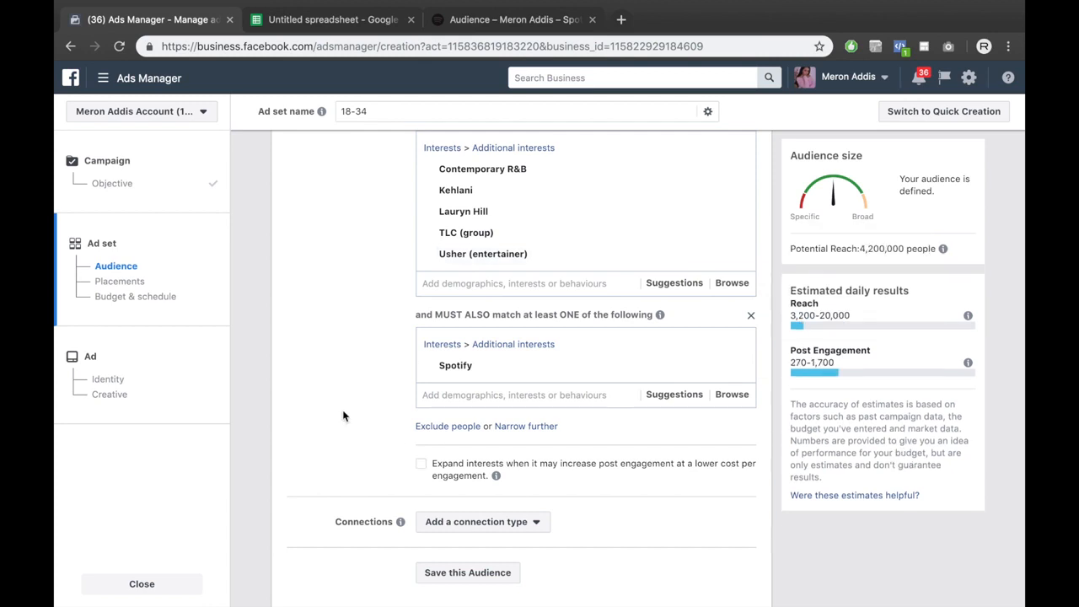
Step: Review the audience settings and switch the ad set from automatic placements to Edit placements
scroll(342, 414, down, 3)
scroll(342, 411, up, 1)
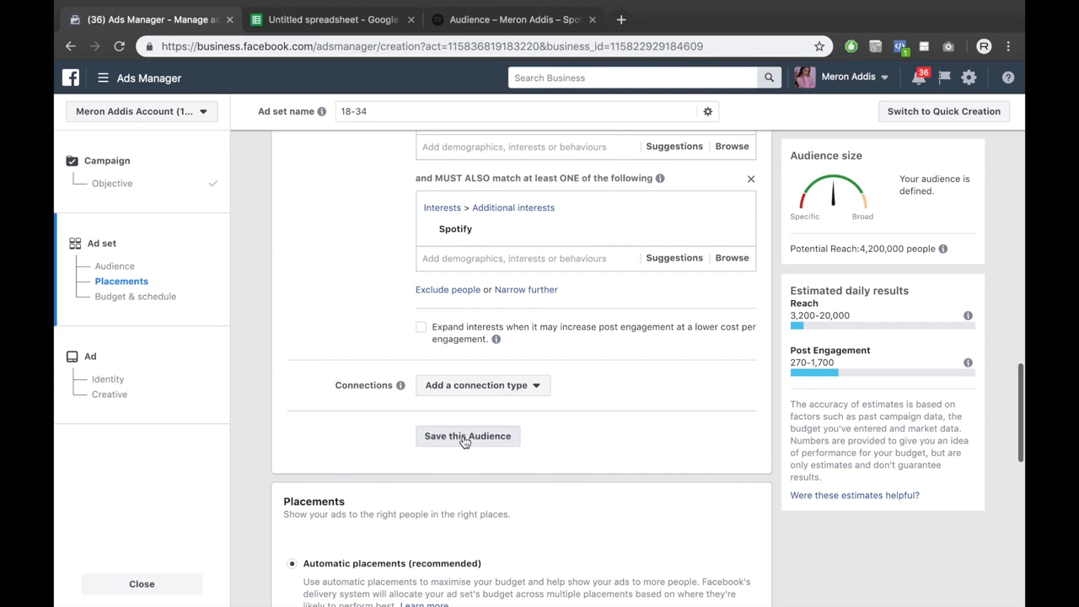
scroll(362, 329, up, 4)
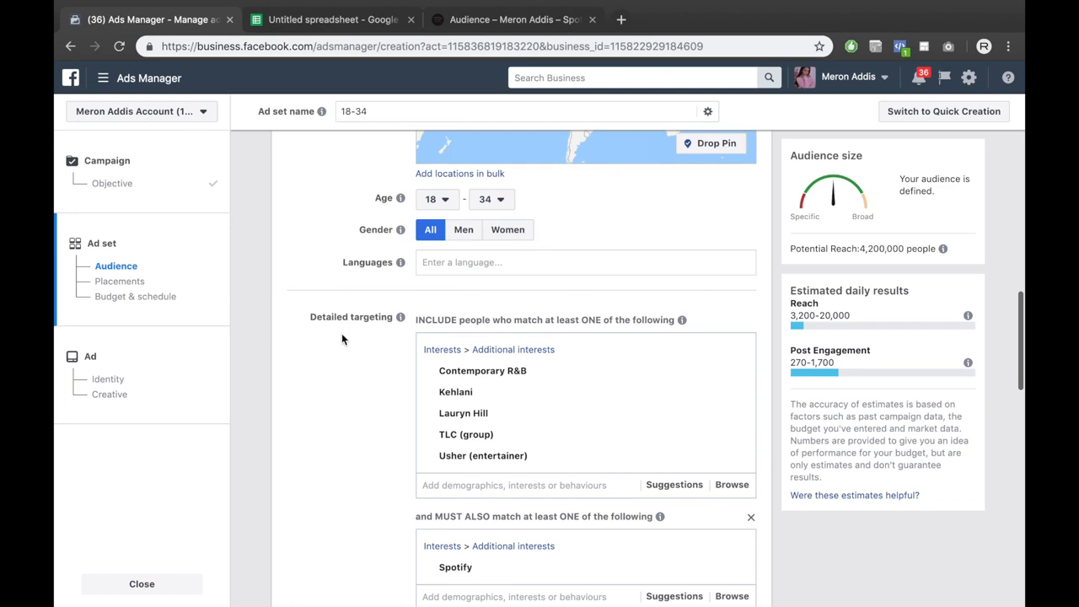
scroll(337, 403, down, 2)
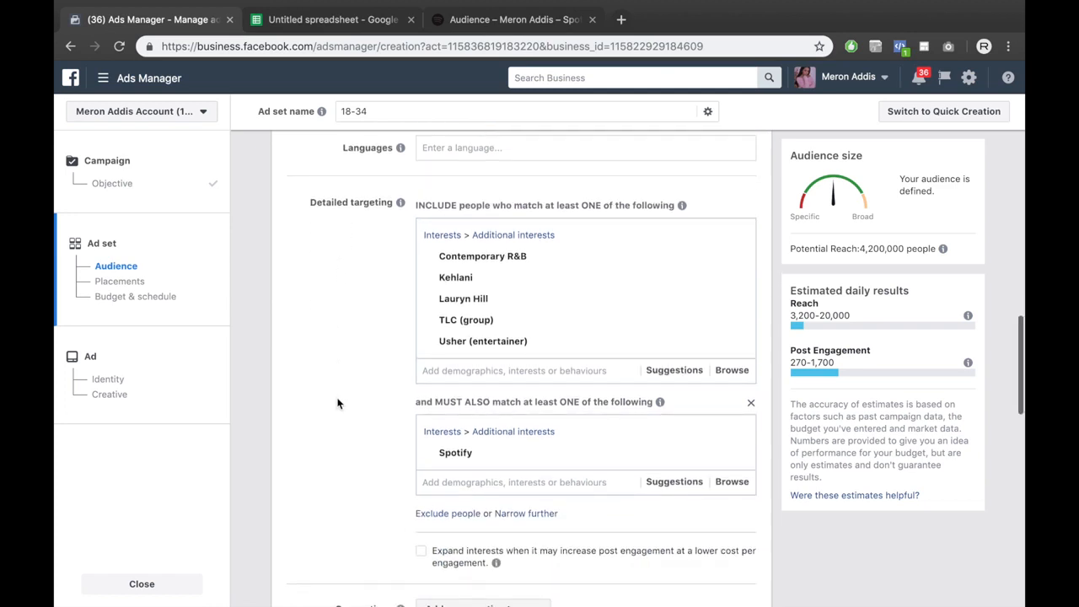
scroll(337, 402, down, 5)
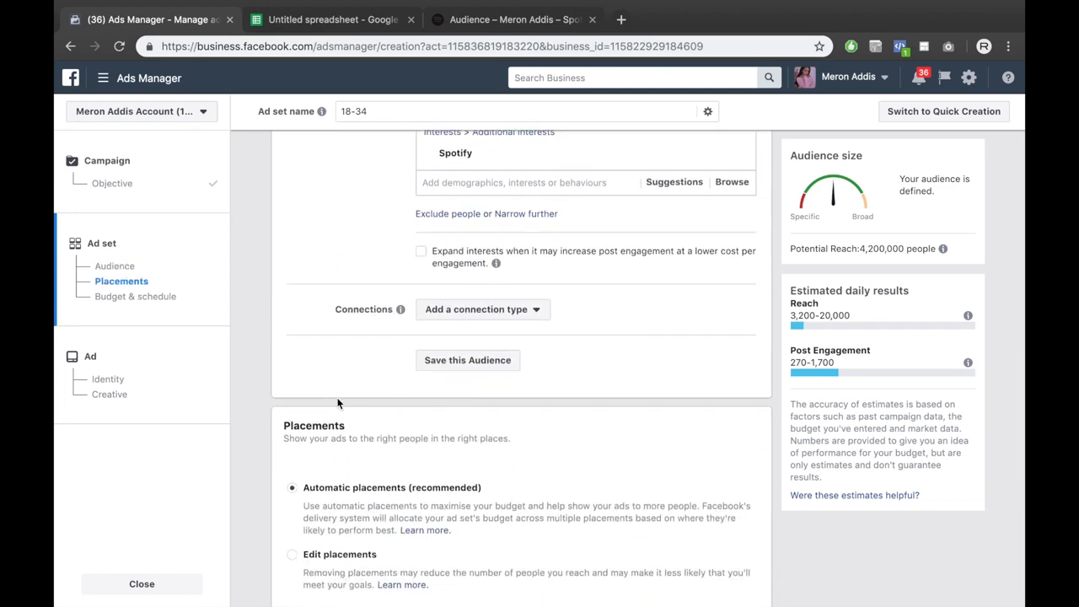
scroll(337, 402, up, 1)
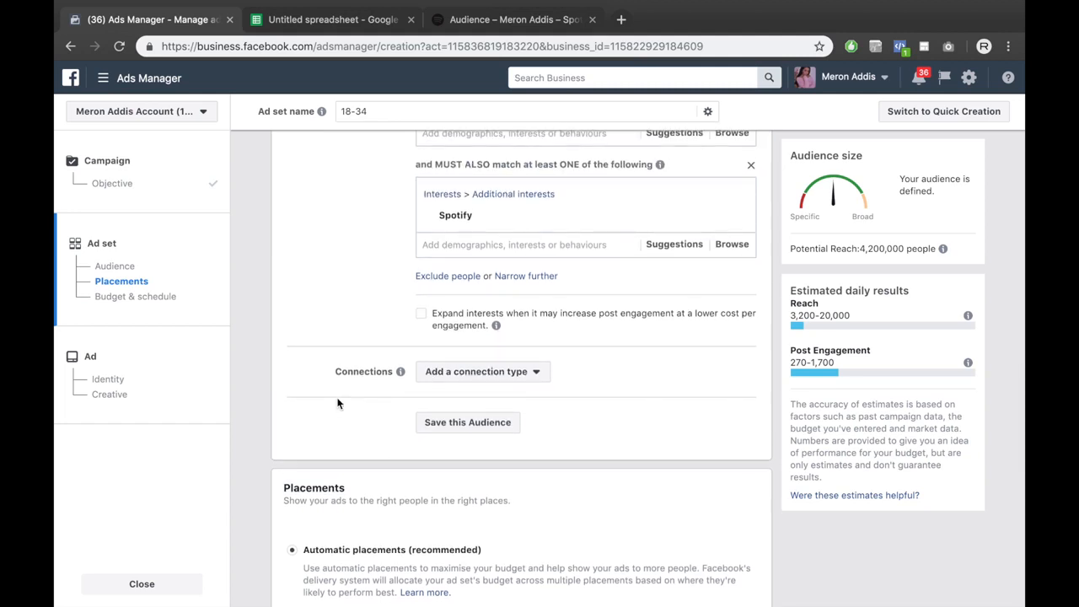
scroll(337, 403, down, 5)
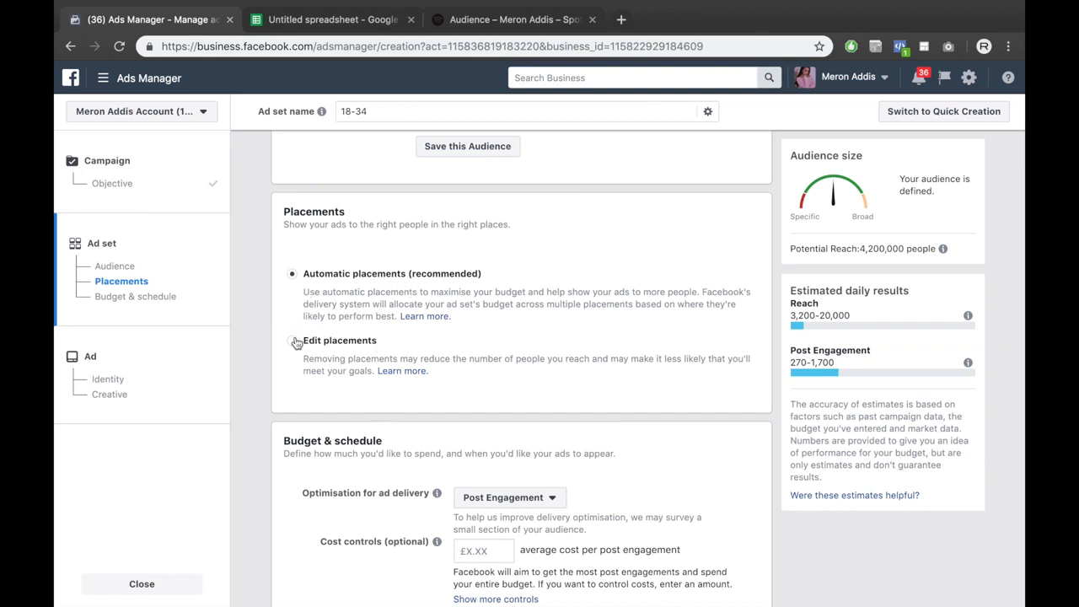
click(293, 340)
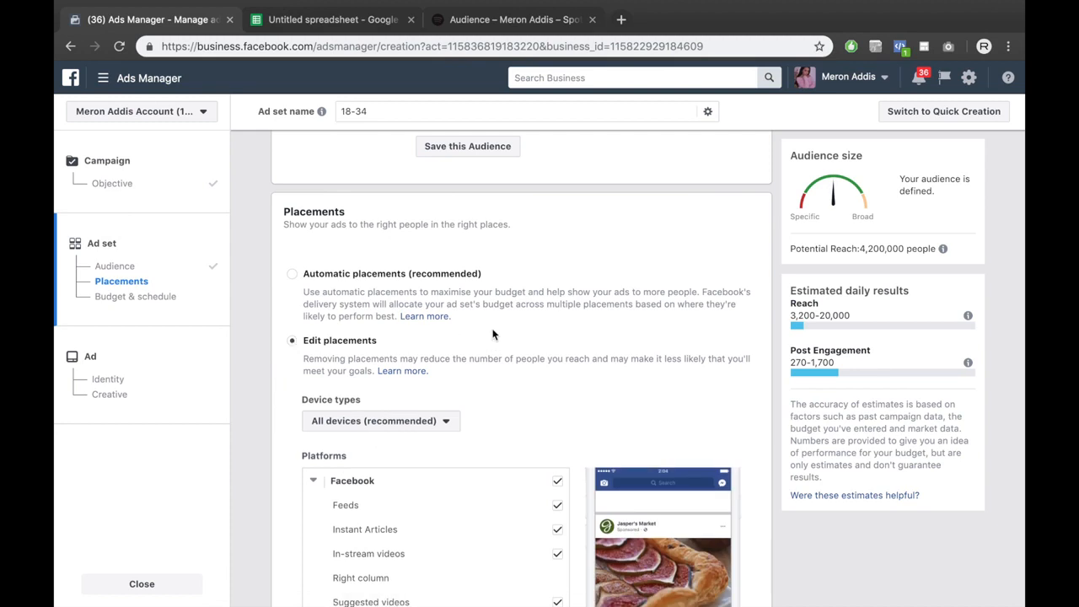
Step: Remove Instagram Stories, all Facebook placements and Audience Network from the platforms, keeping only Instagram Feed
scroll(534, 335, down, 2)
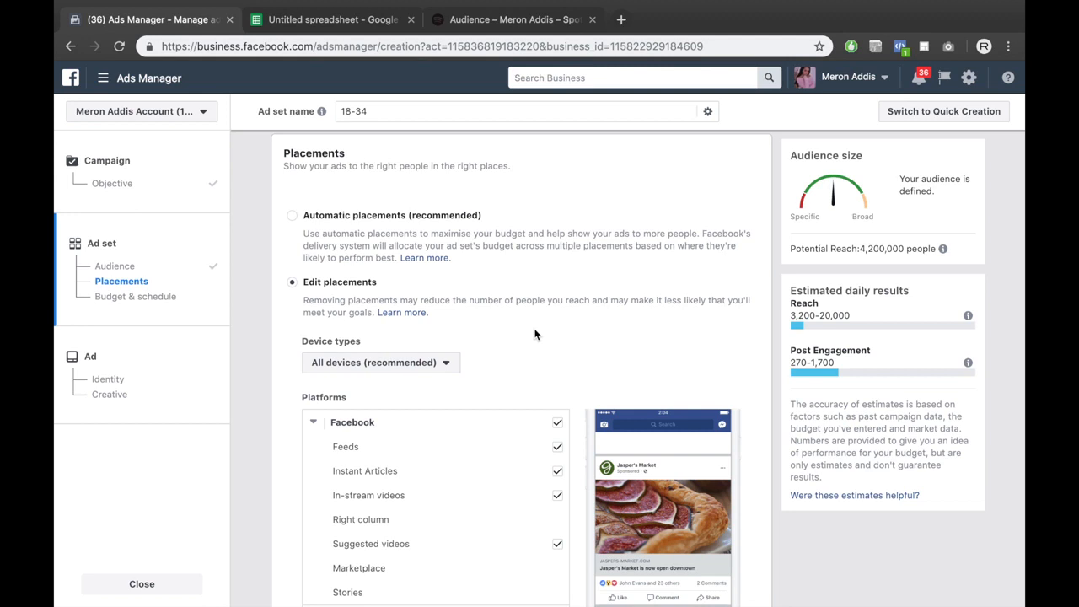
scroll(534, 334, down, 3)
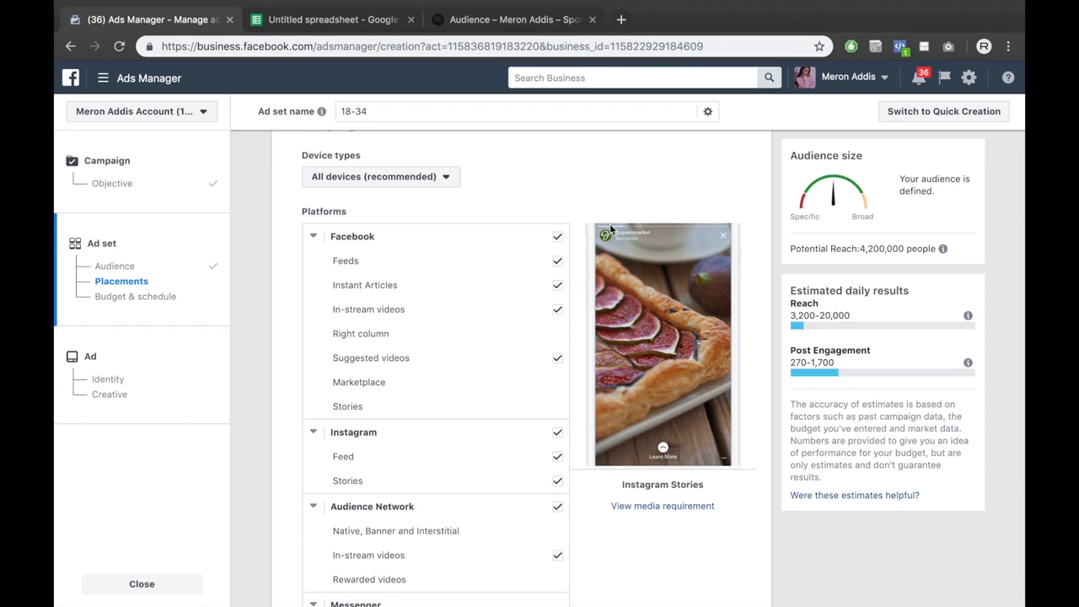
drag(593, 217, 649, 263)
click(672, 274)
click(557, 482)
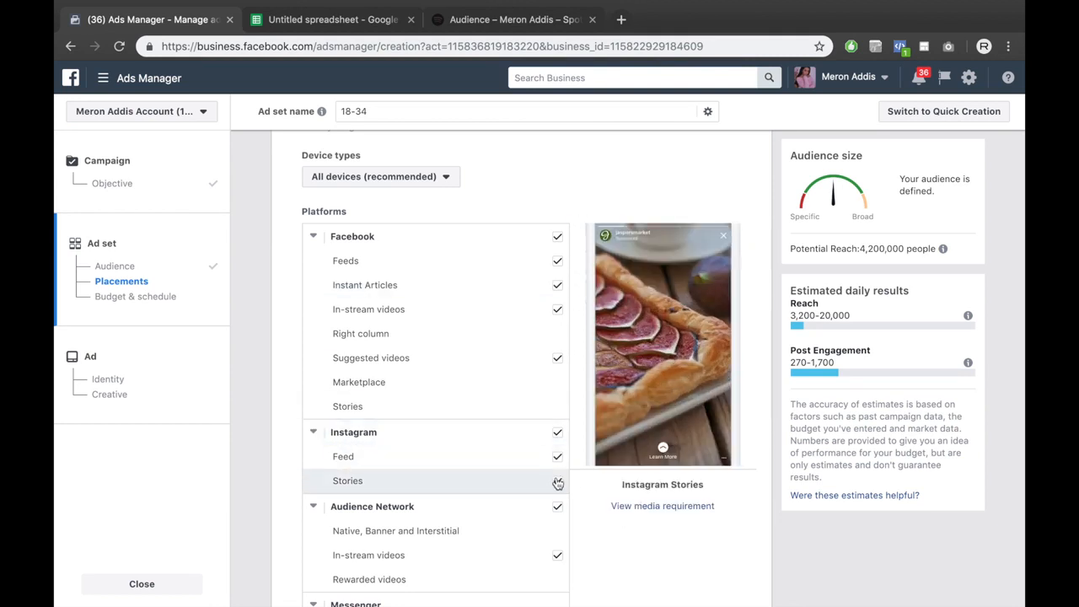
click(557, 238)
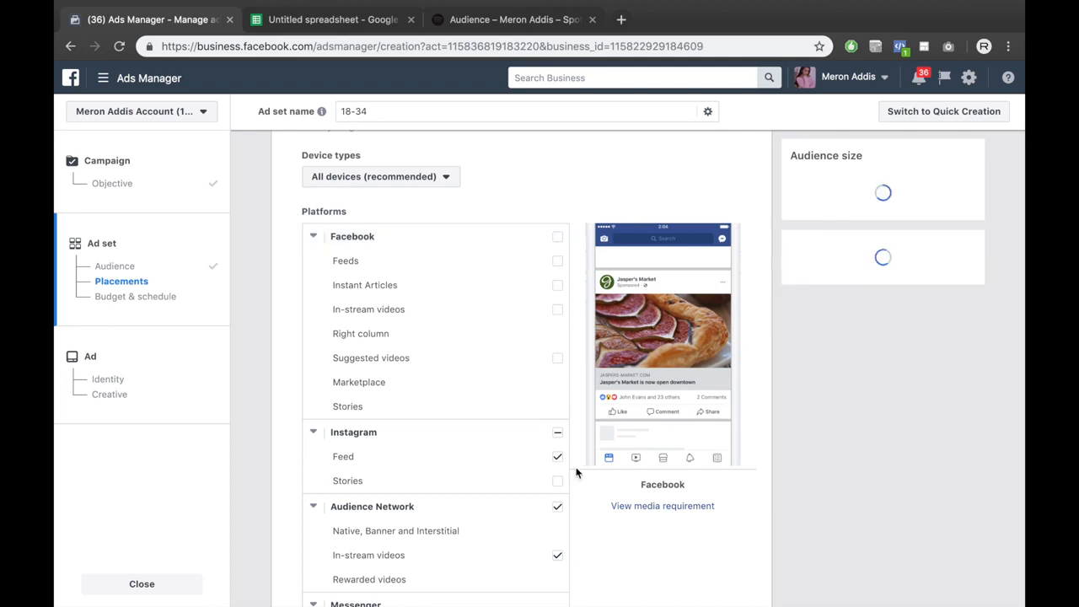
click(557, 507)
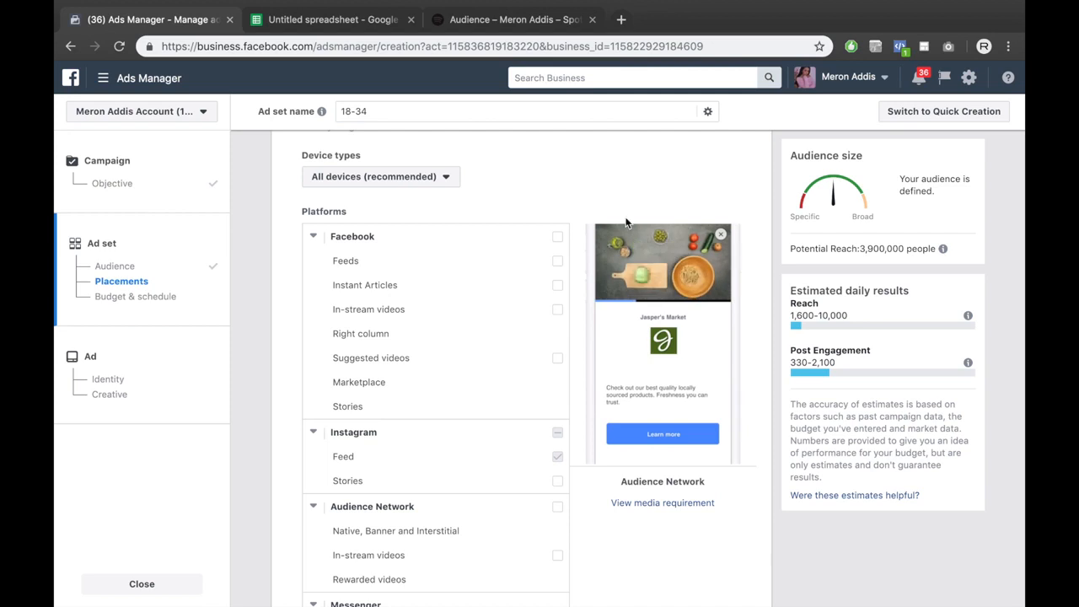
scroll(519, 520, down, 3)
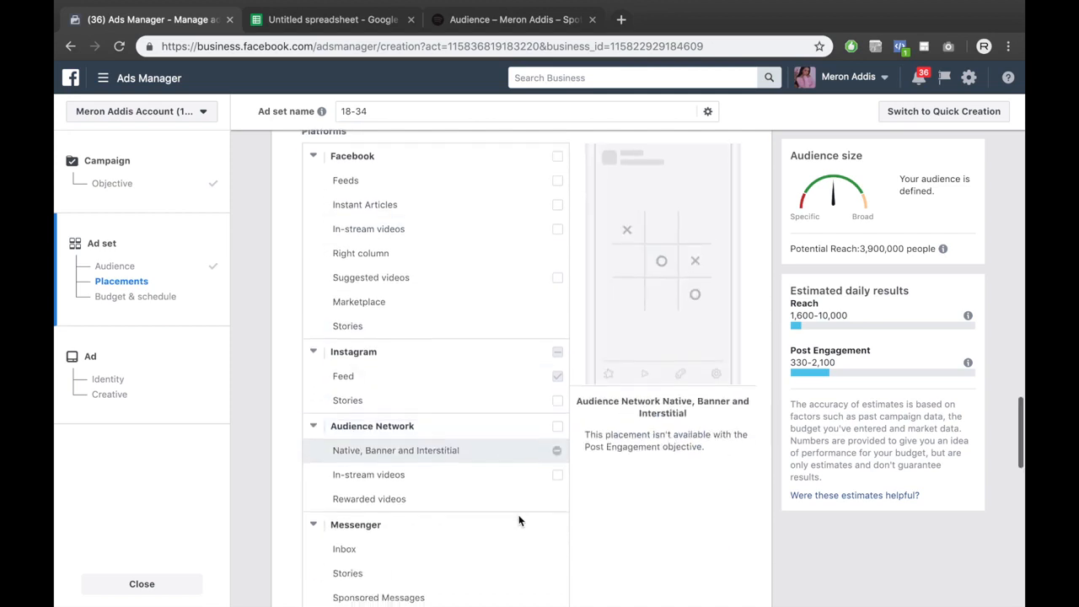
Step: Review the optimisation options for ad delivery in the budget and schedule section and choose Post Engagement
scroll(593, 481, up, 5)
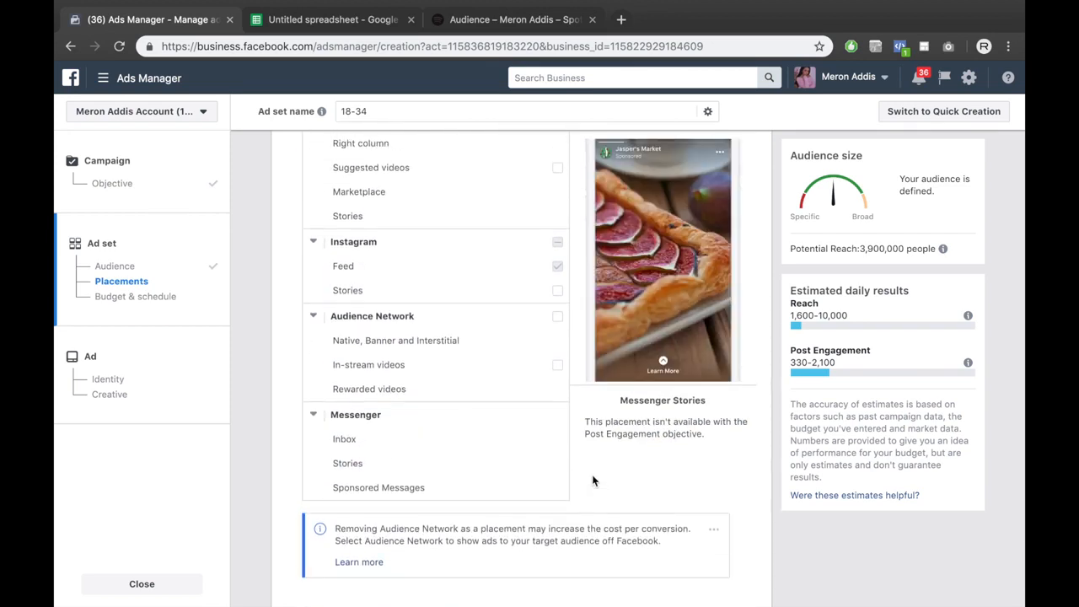
scroll(592, 481, down, 3)
scroll(592, 480, down, 2)
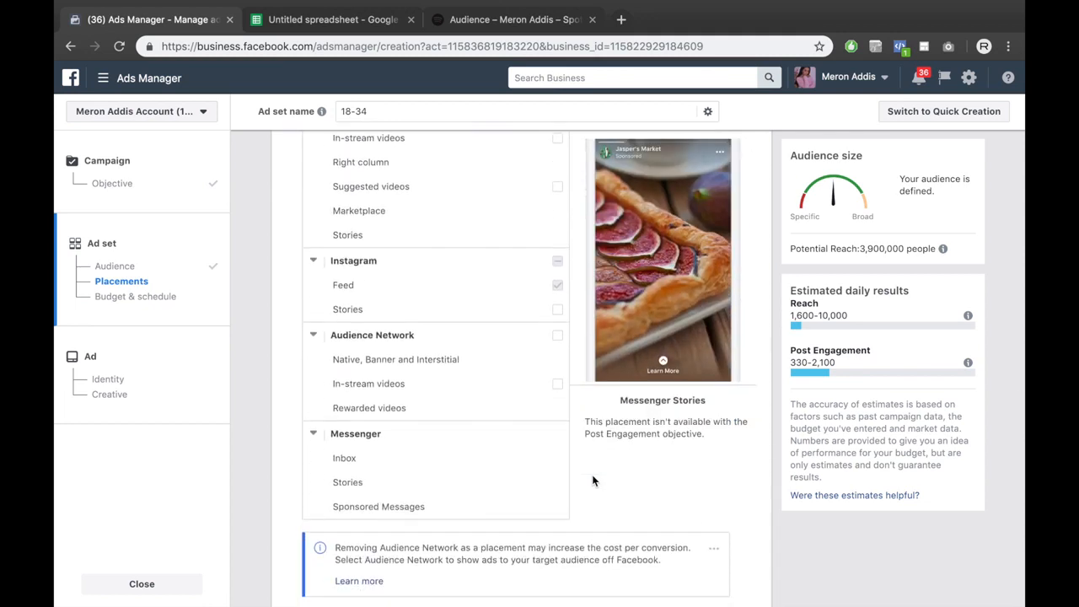
scroll(602, 488, down, 4)
scroll(602, 489, down, 2)
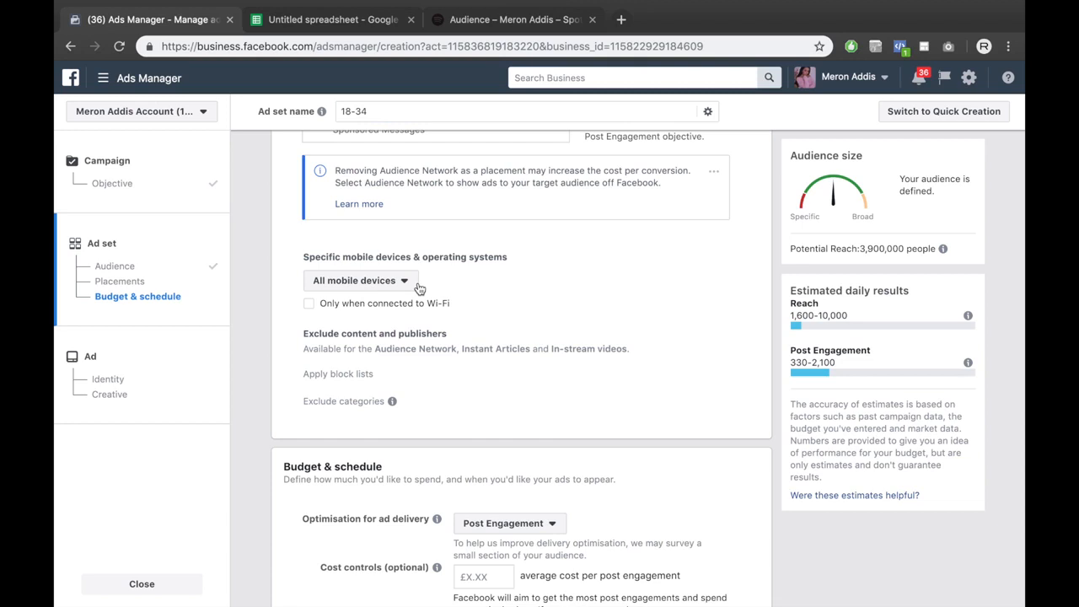
scroll(575, 306, down, 5)
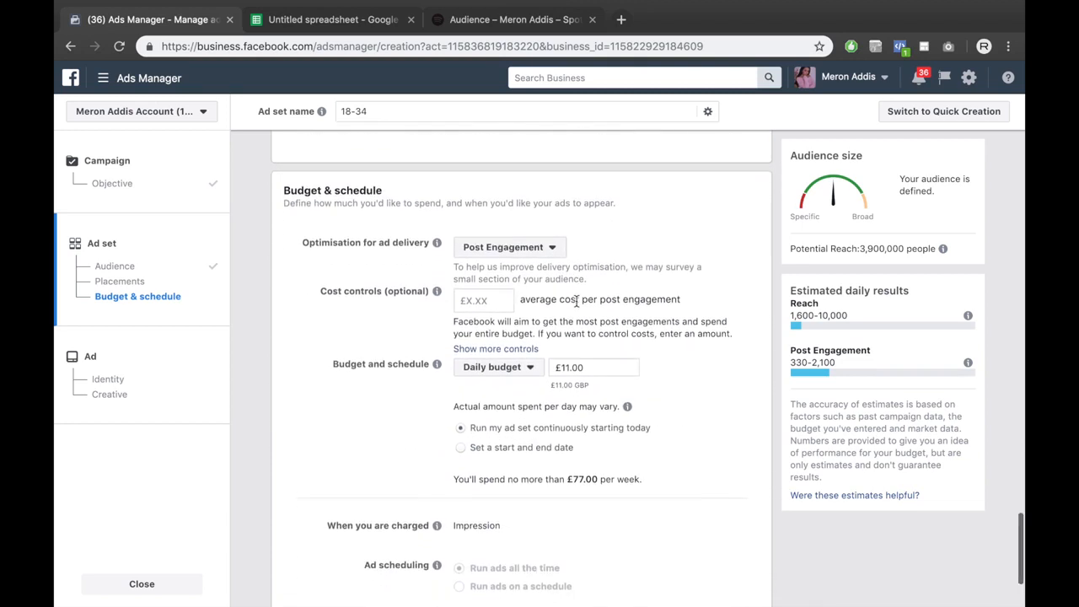
click(519, 240)
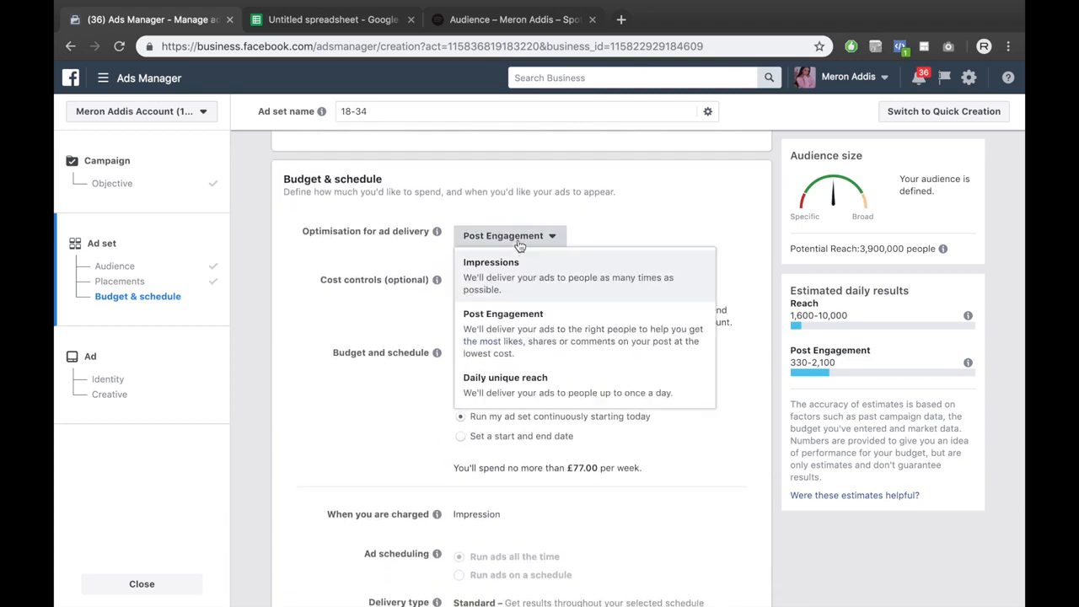
click(610, 228)
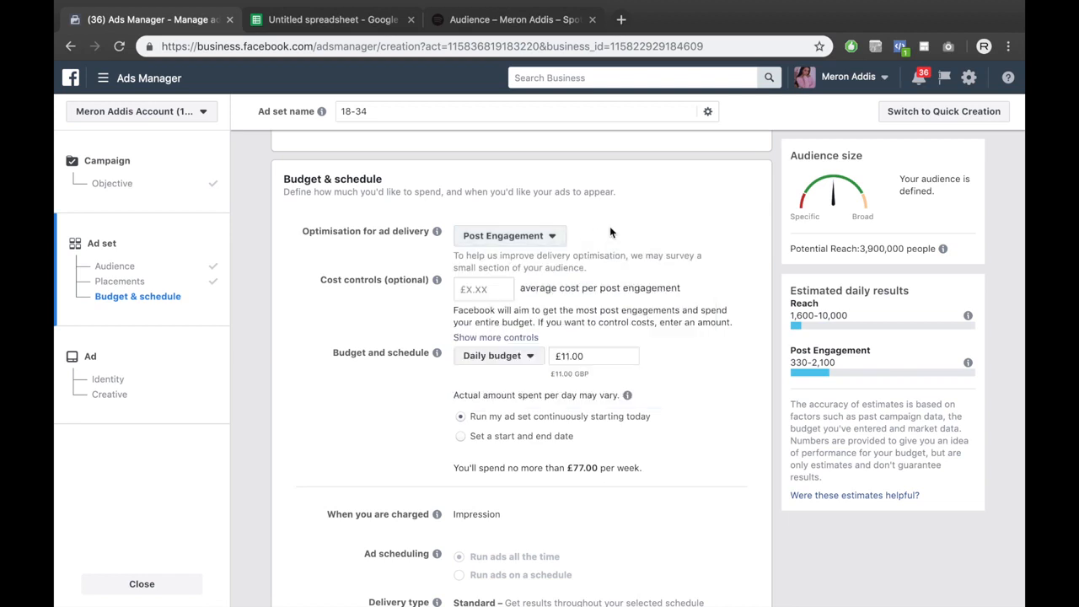
click(564, 233)
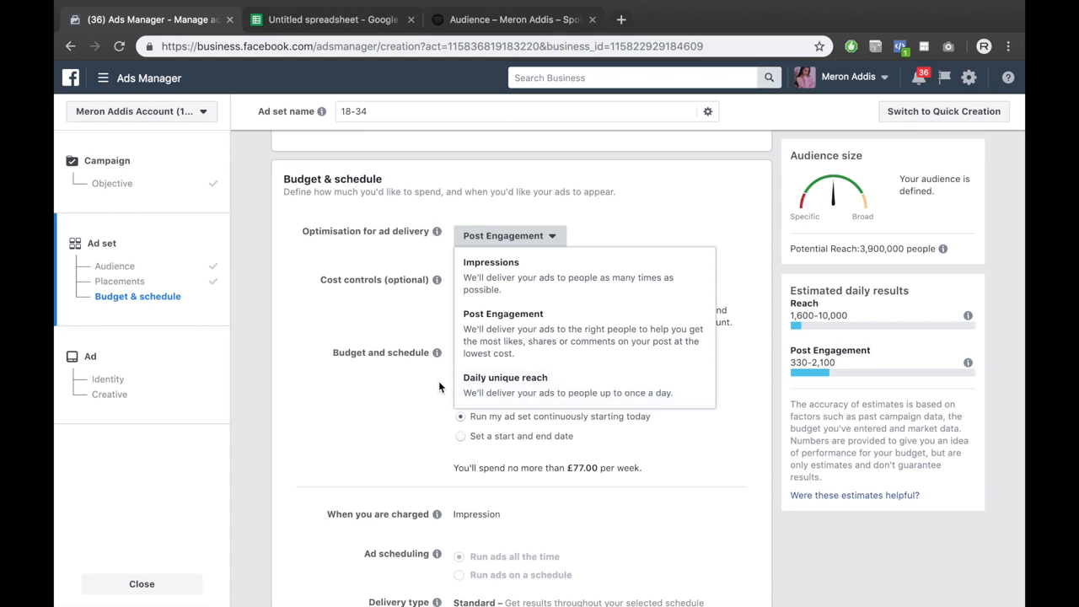
click(501, 332)
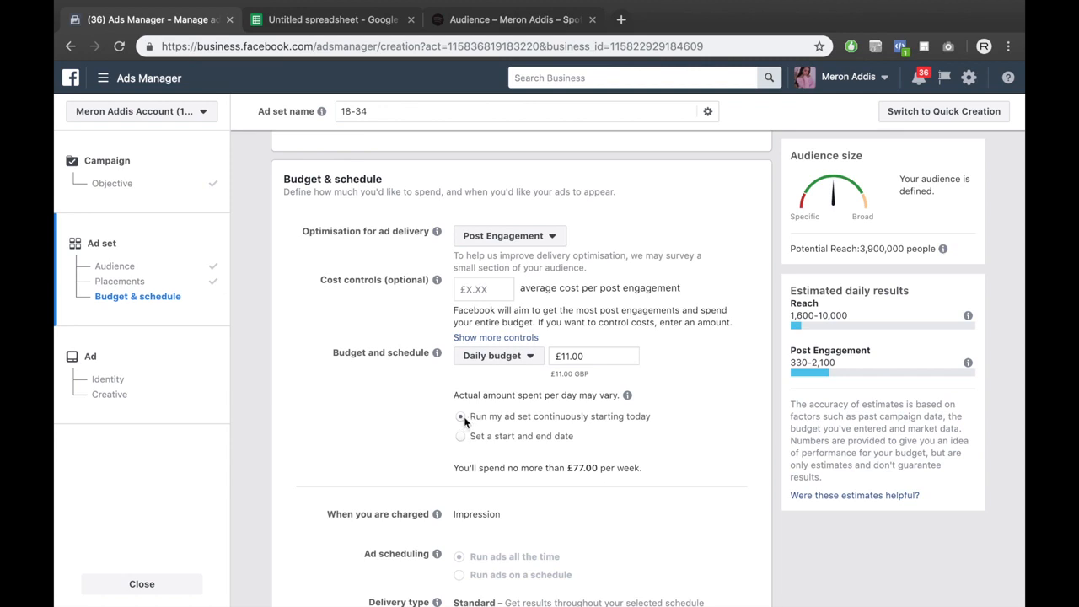
Step: Switch the ad set from a daily to a lifetime budget and set it to £200
click(513, 362)
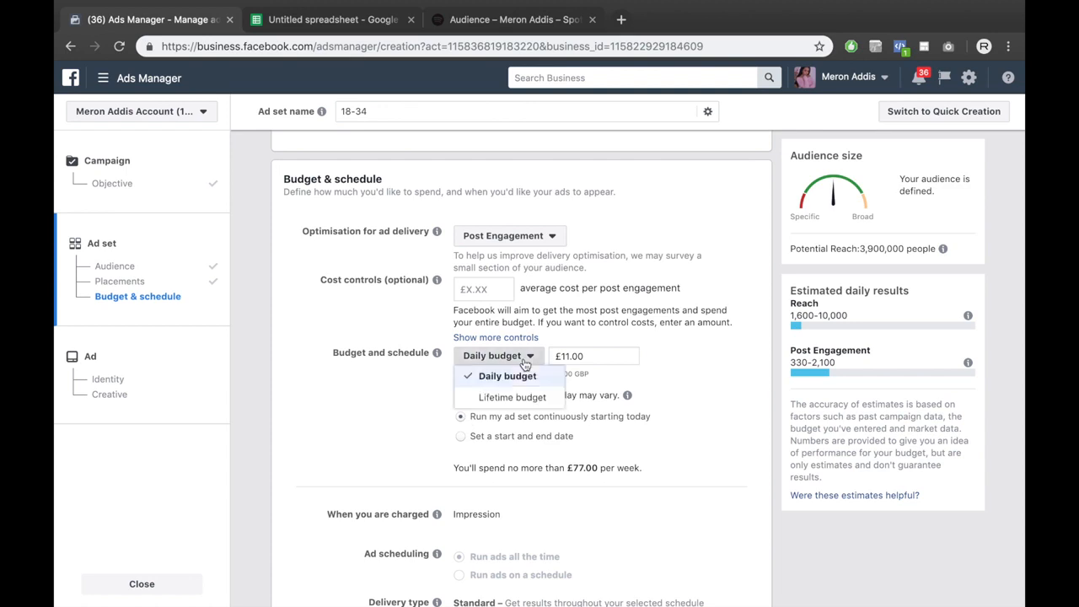
click(504, 398)
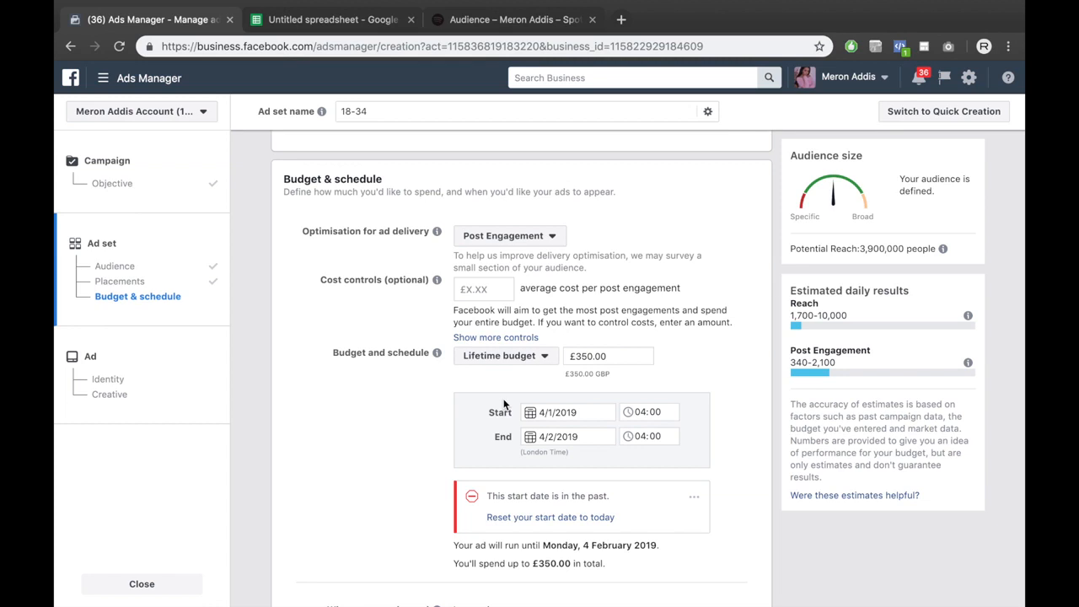
click(582, 357)
key(BackSpace)
text(2)
key(BackSpace)
text(0)
click(323, 419)
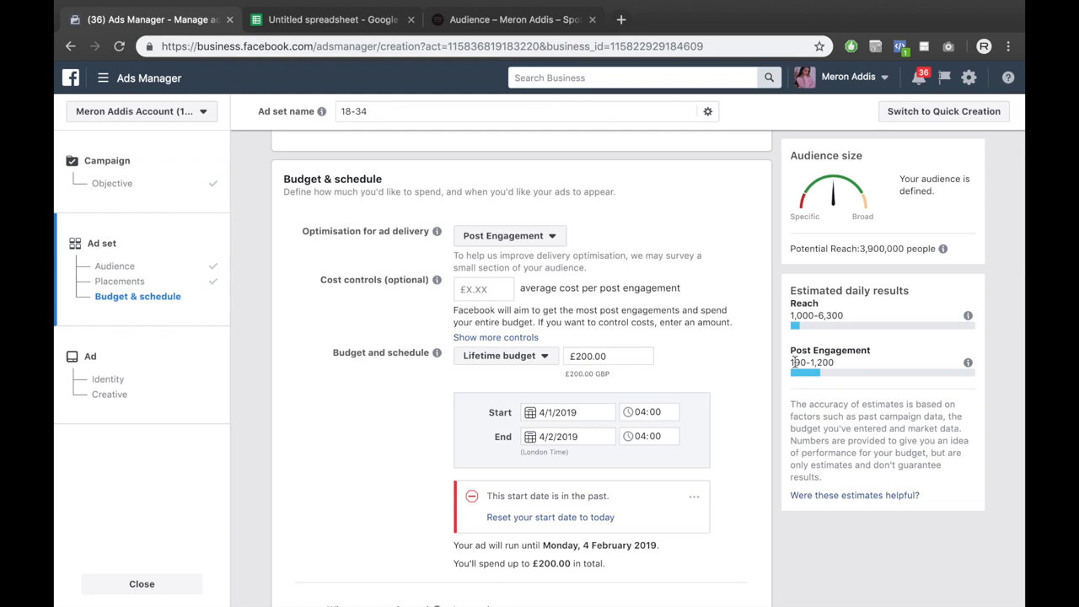
Step: Try a lifetime budget of £2,000 to compare the estimated daily results, and set it back to £200
click(599, 361)
text(0)
click(668, 354)
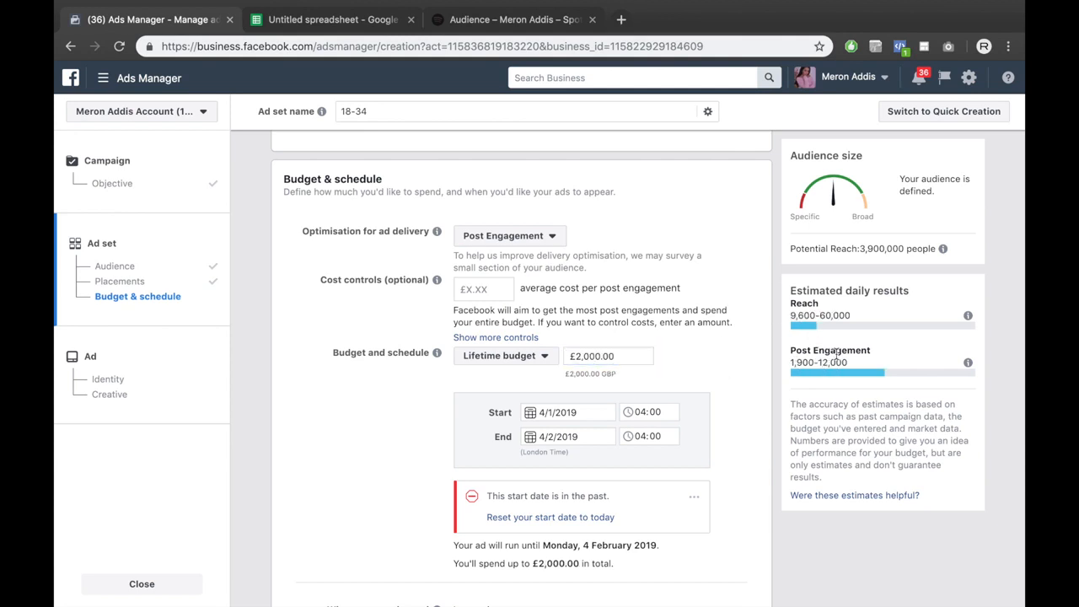
click(593, 355)
key(BackSpace)
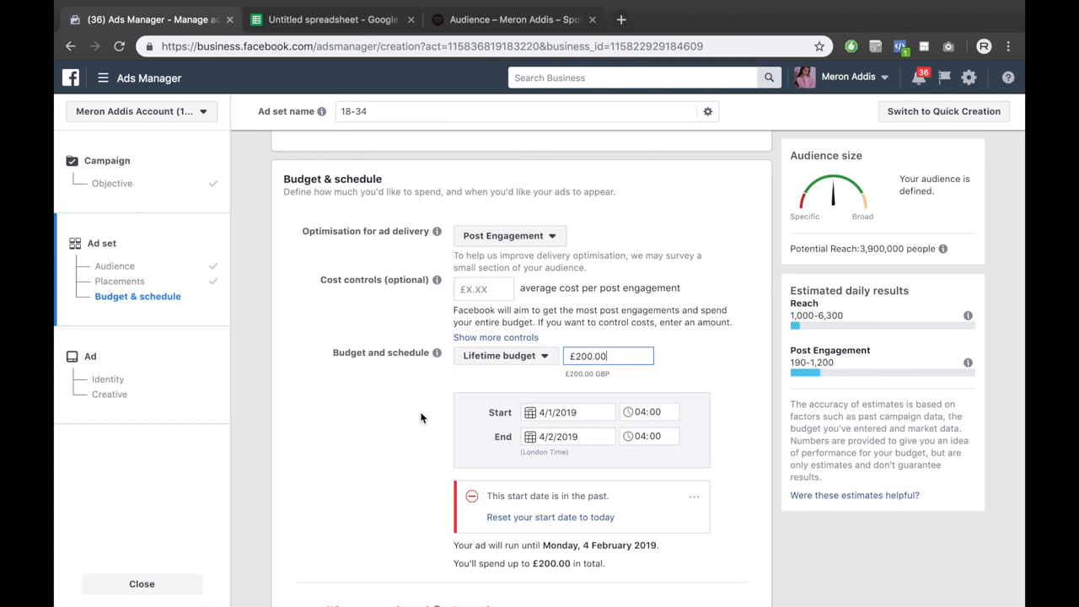
click(387, 472)
Step: Review the ad set's locations, age range, detailed targeting, placements and budget settings
click(641, 413)
scroll(474, 399, up, 15)
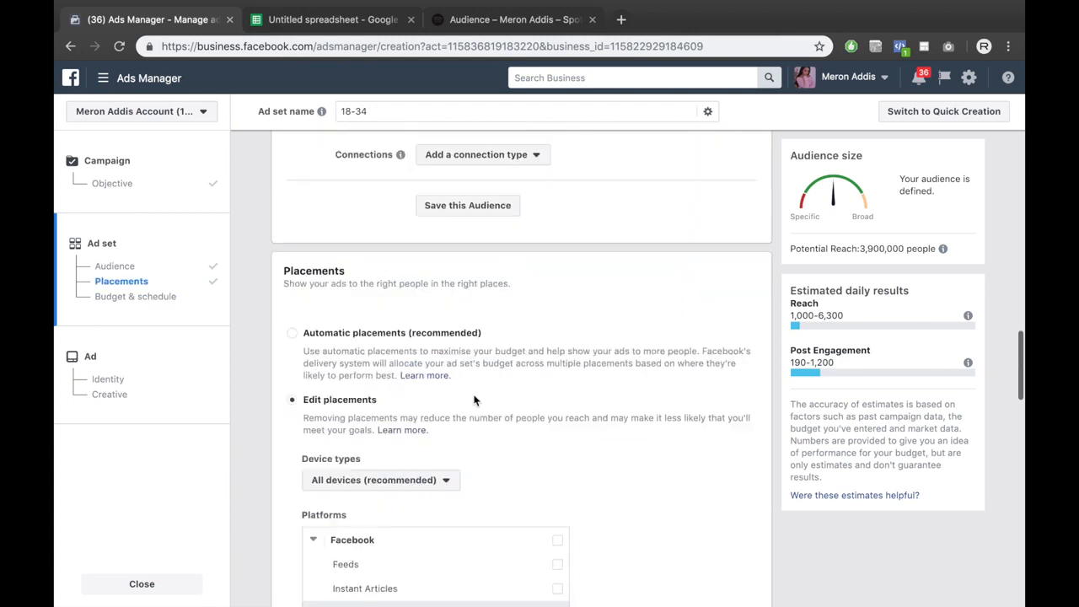
scroll(473, 400, up, 8)
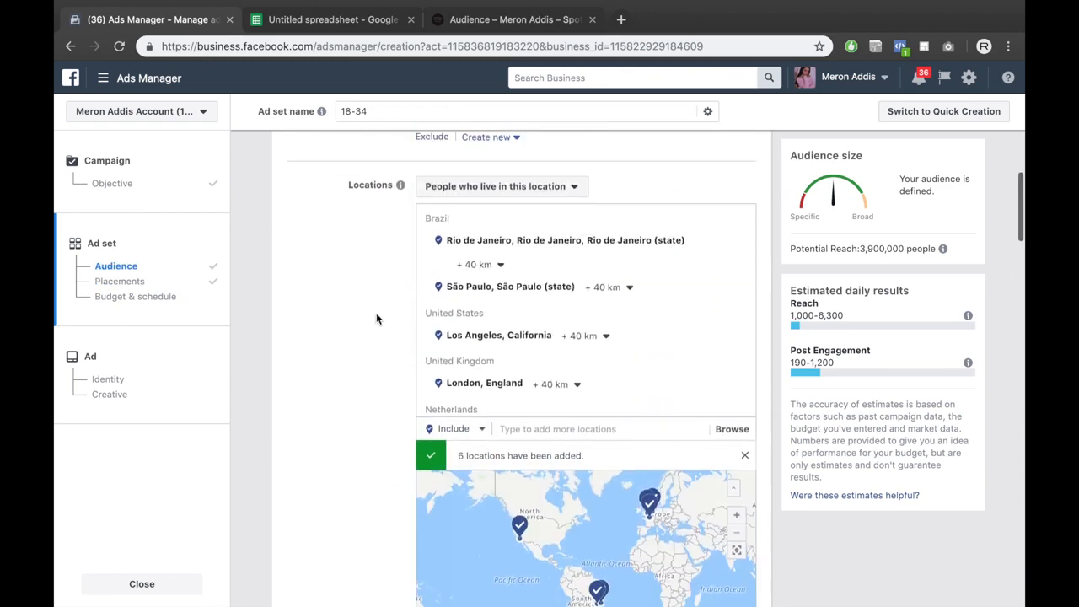
scroll(434, 333, down, 2)
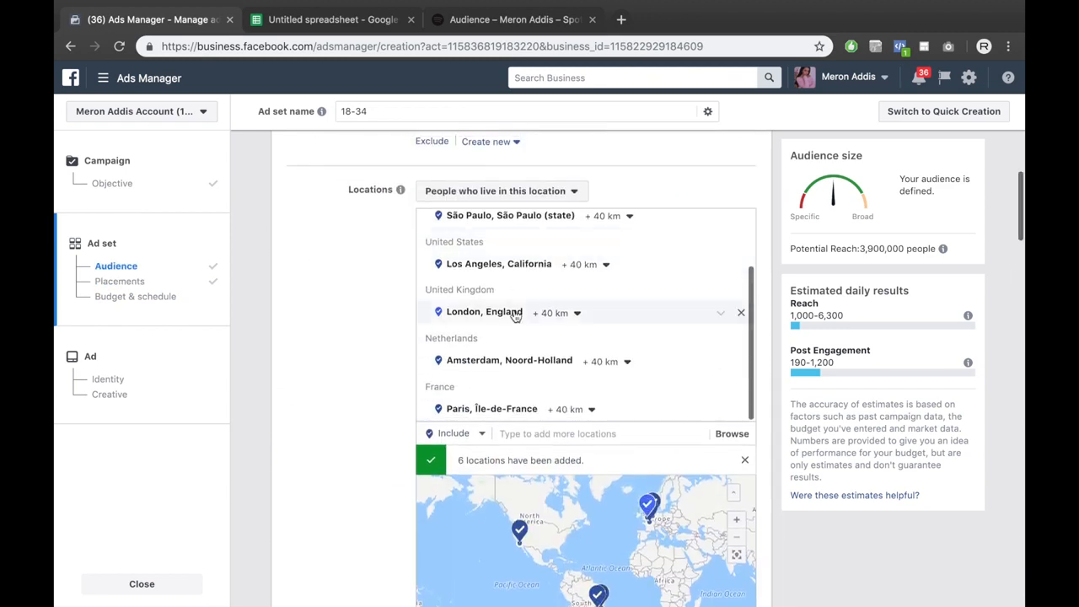
scroll(382, 335, down, 4)
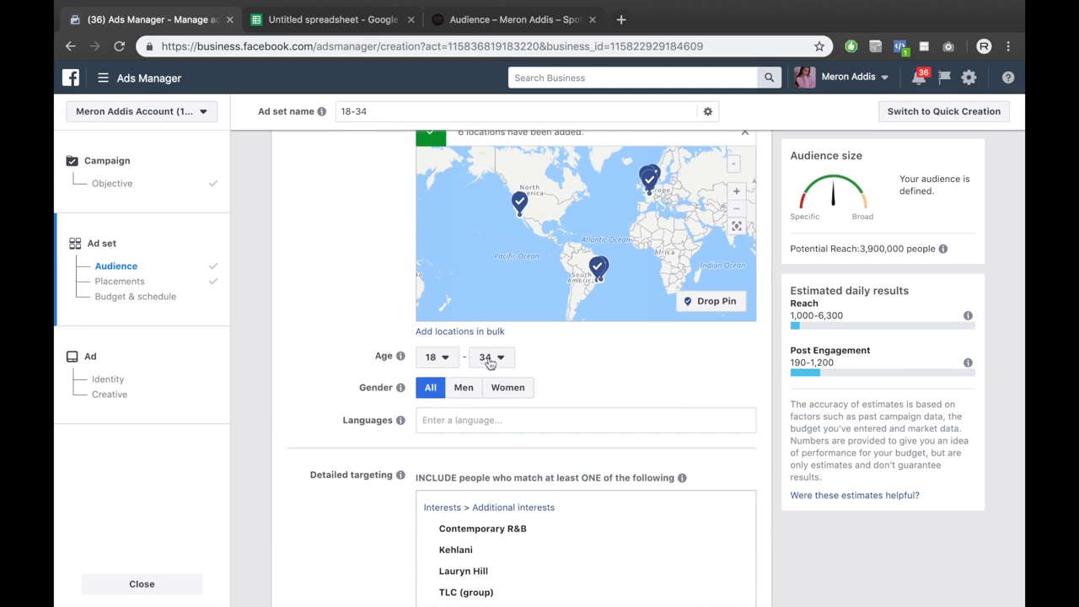
mouse_move(389, 357)
scroll(561, 424, down, 3)
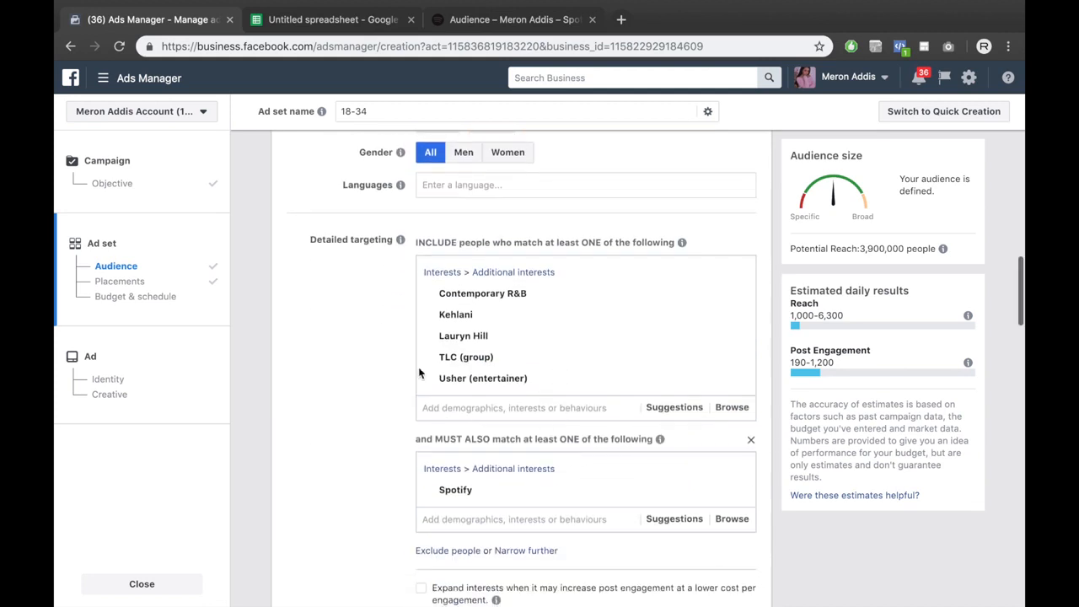
scroll(385, 458, down, 1)
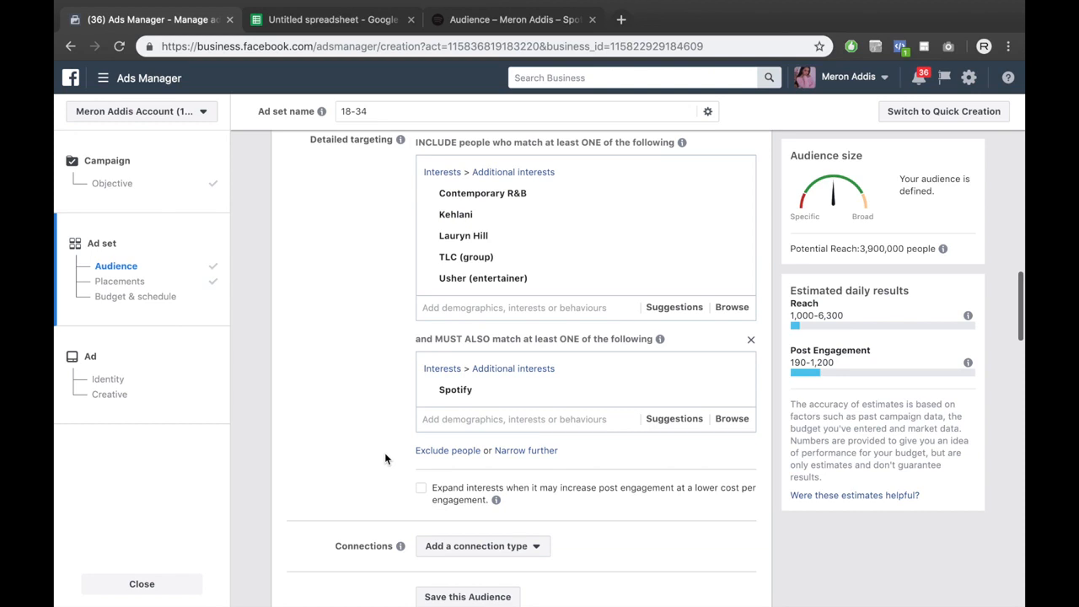
scroll(385, 457, down, 6)
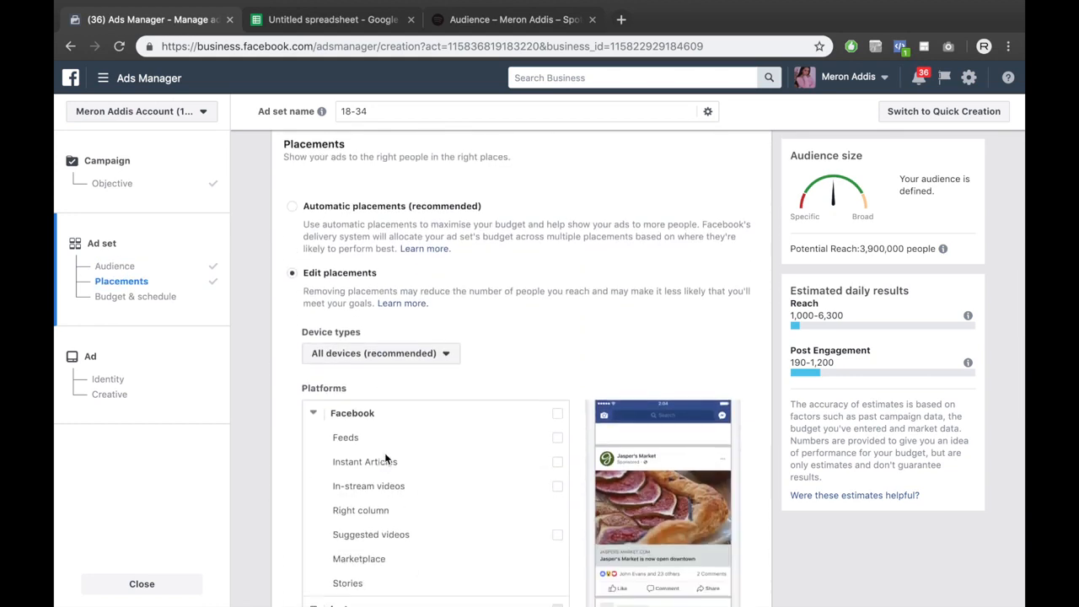
scroll(285, 511, down, 7)
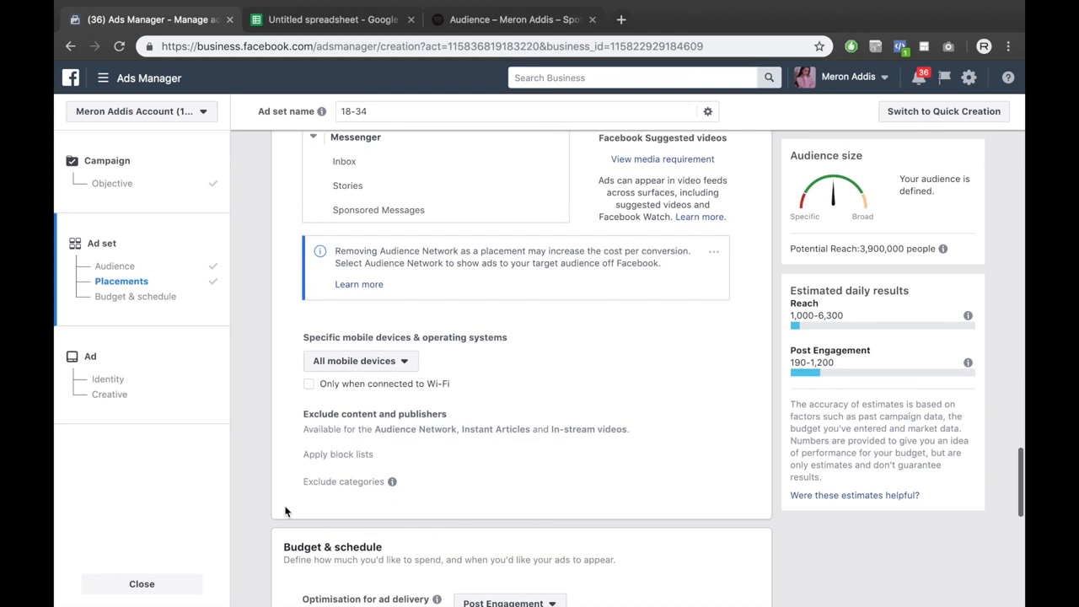
scroll(285, 512, down, 5)
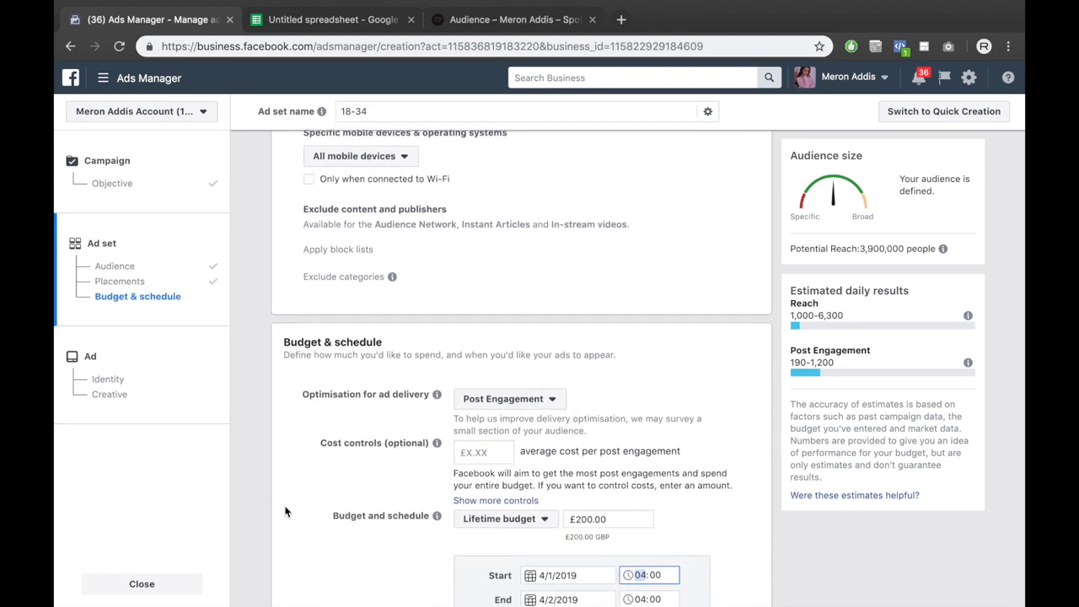
scroll(285, 512, down, 5)
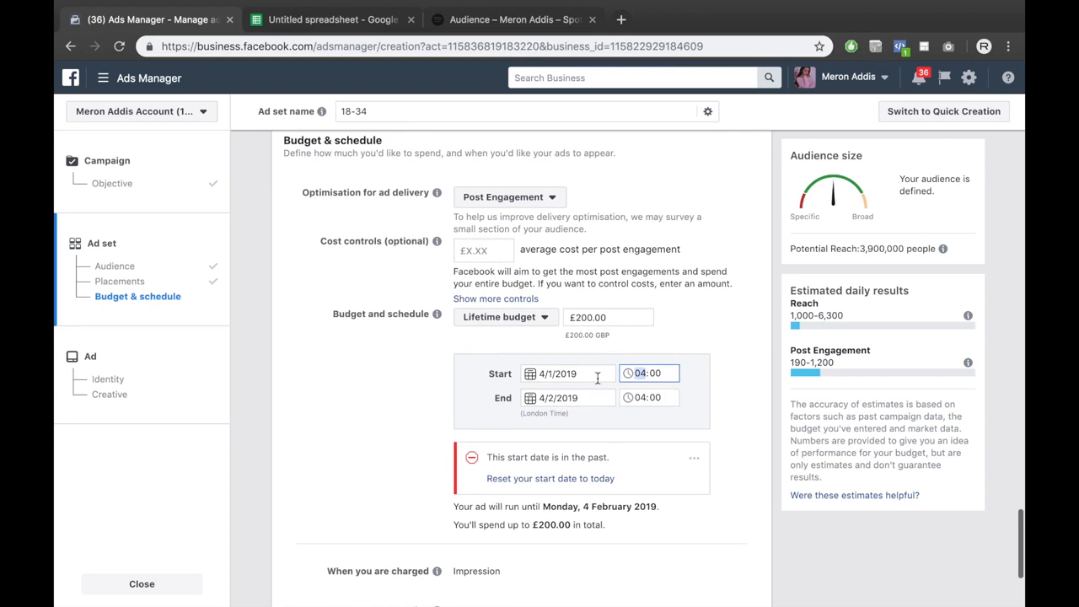
Step: Set the ad set's start to 5 January 2019 at 00:00
click(559, 376)
click(684, 439)
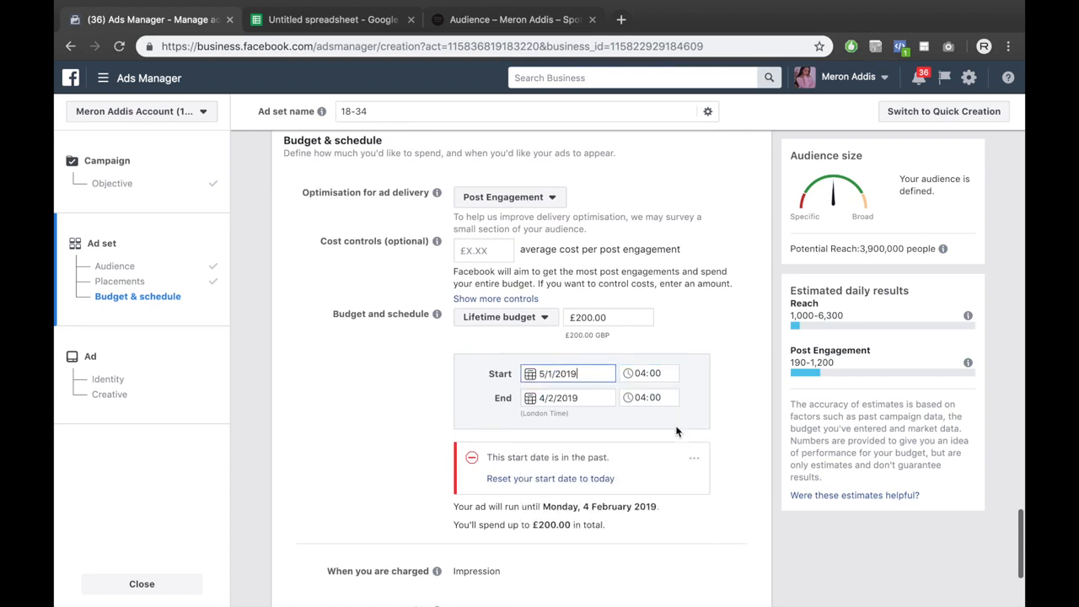
click(640, 376)
text(0)
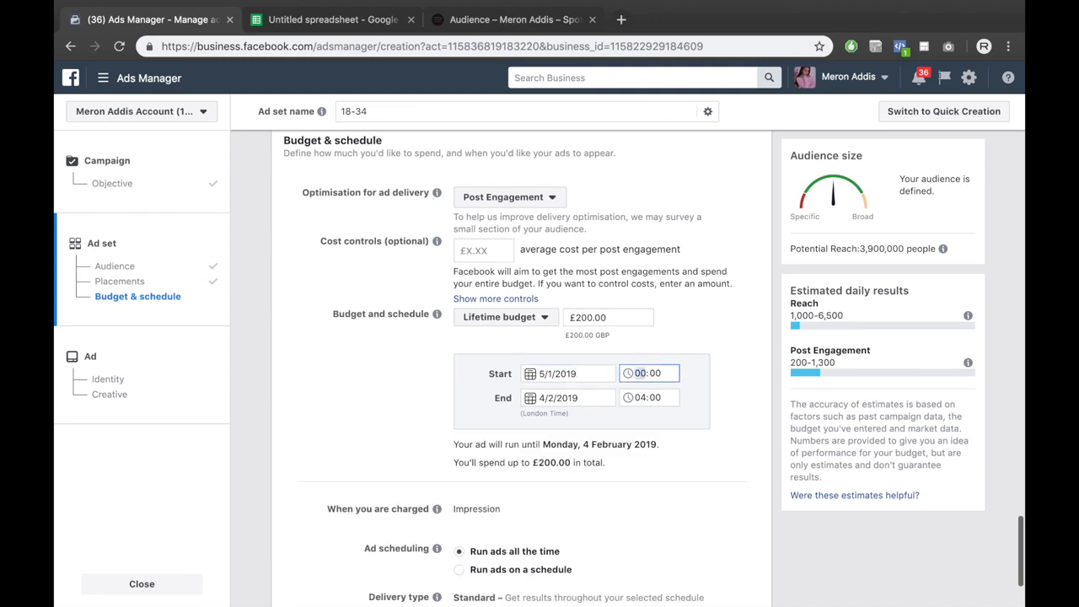
Step: Set the ad set's end to 5 February 2019 at 00:00
click(558, 396)
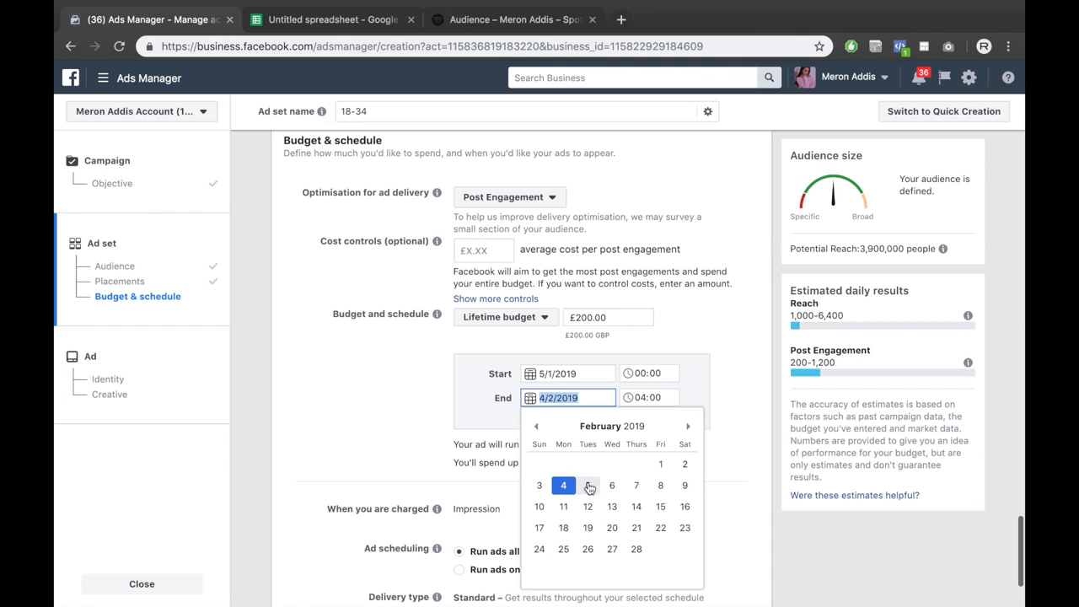
click(589, 486)
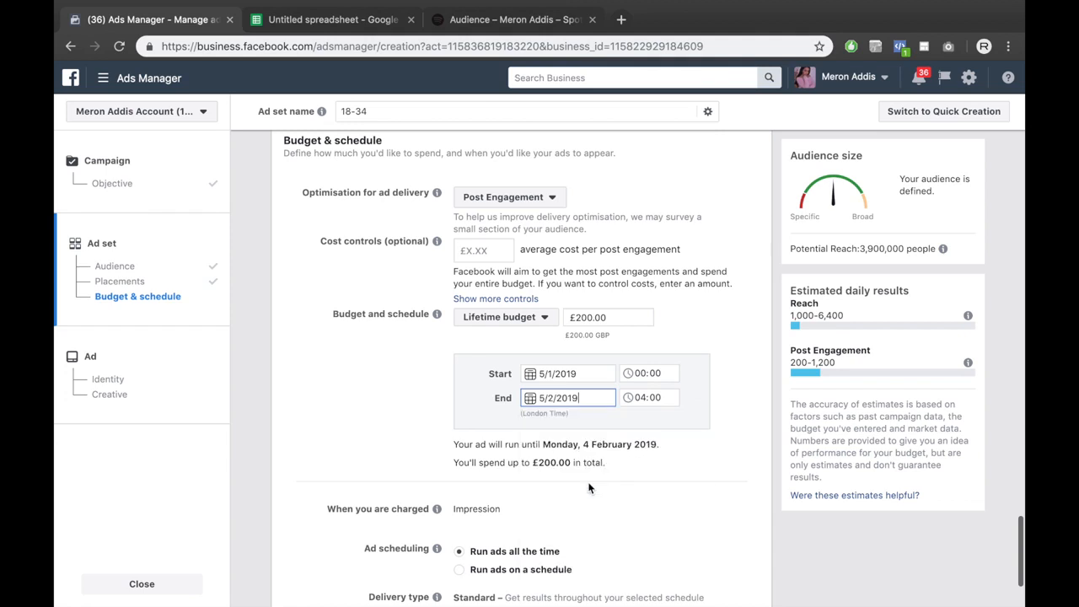
click(646, 396)
text(00)
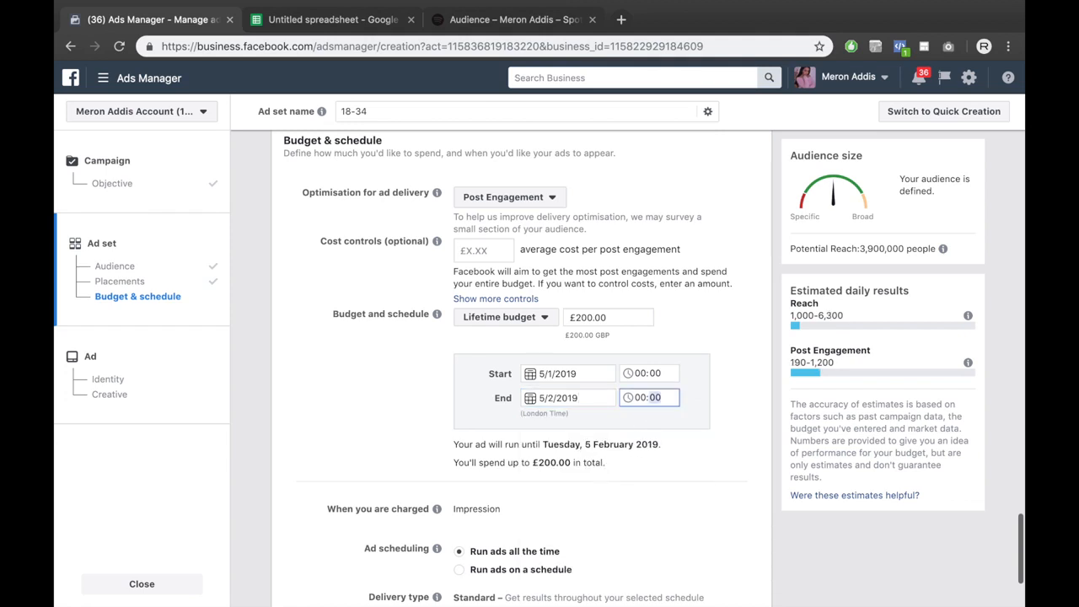
click(731, 335)
Step: Try out running ads on a schedule, examine the weekly time grid, and return to running ads all the time
scroll(349, 392, down, 3)
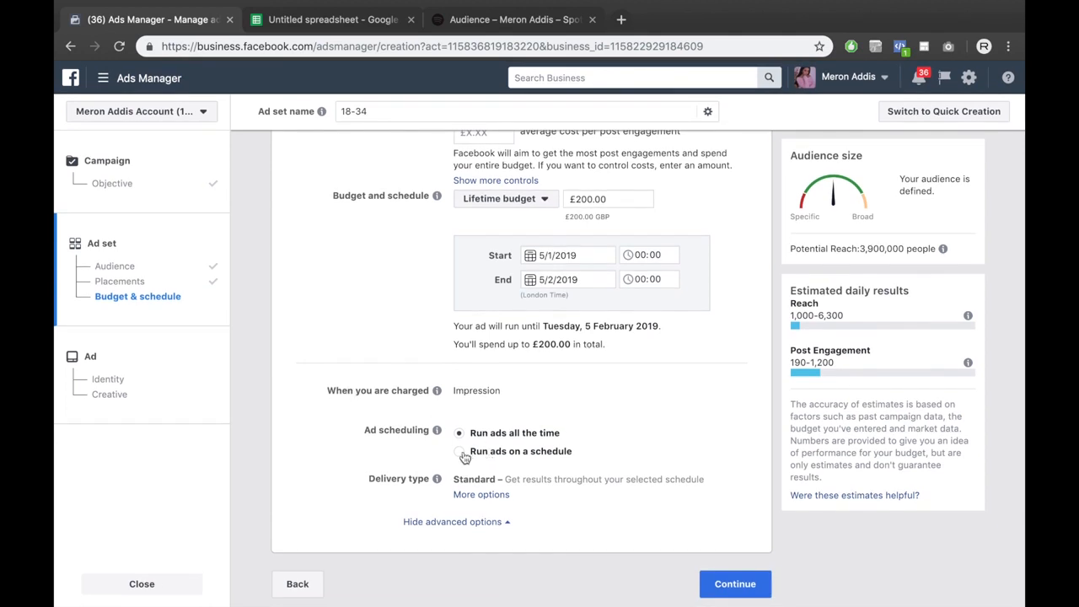
click(463, 452)
scroll(540, 472, down, 3)
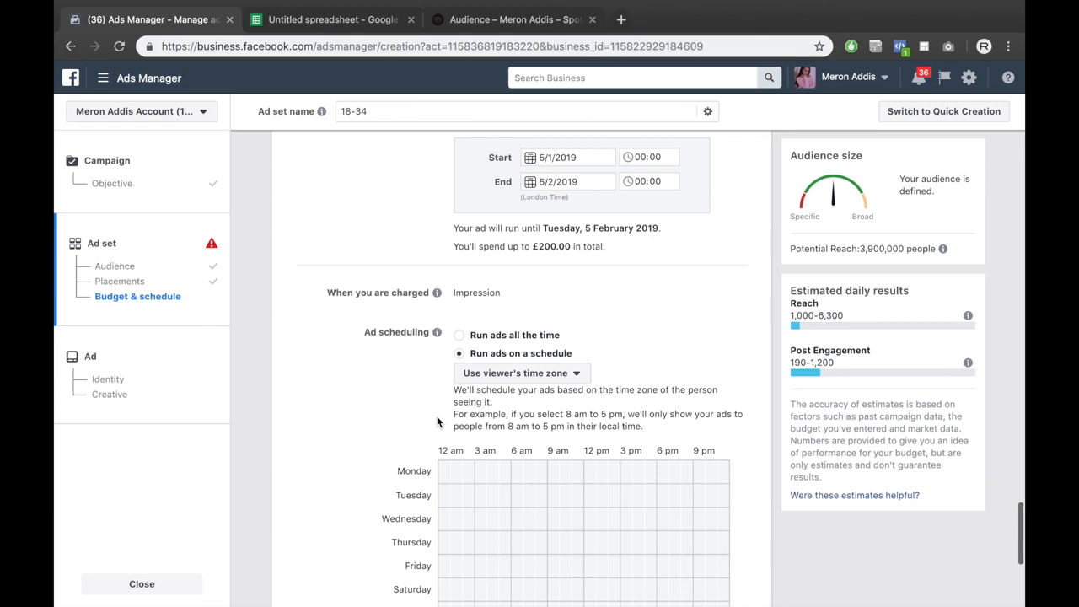
click(462, 338)
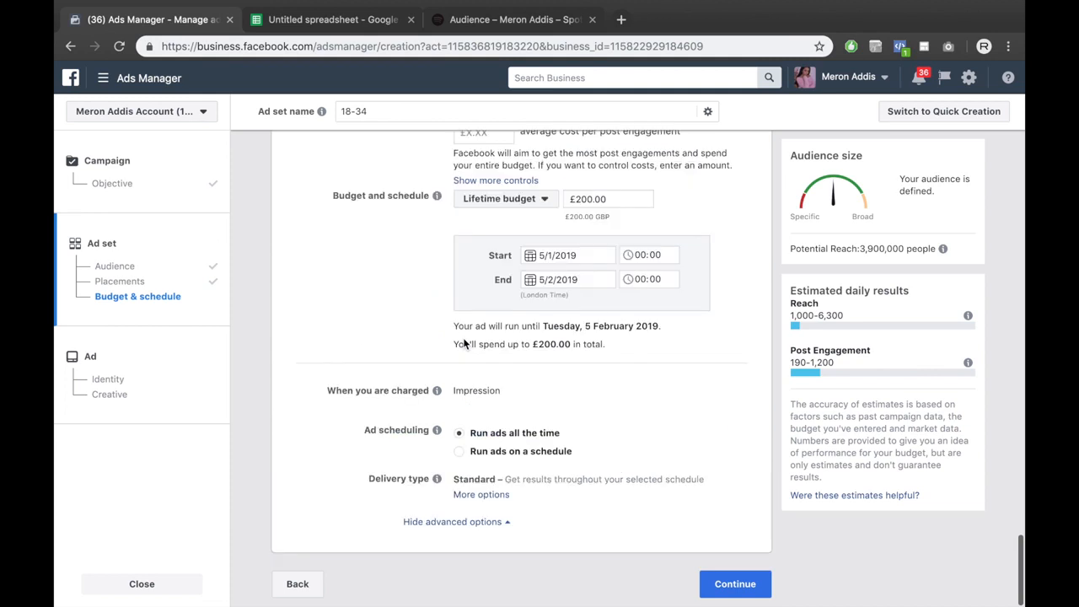
Step: Review the ad set's audience, placement, budget and scheduling settings, and continue to the ad setup
scroll(409, 343, up, 3)
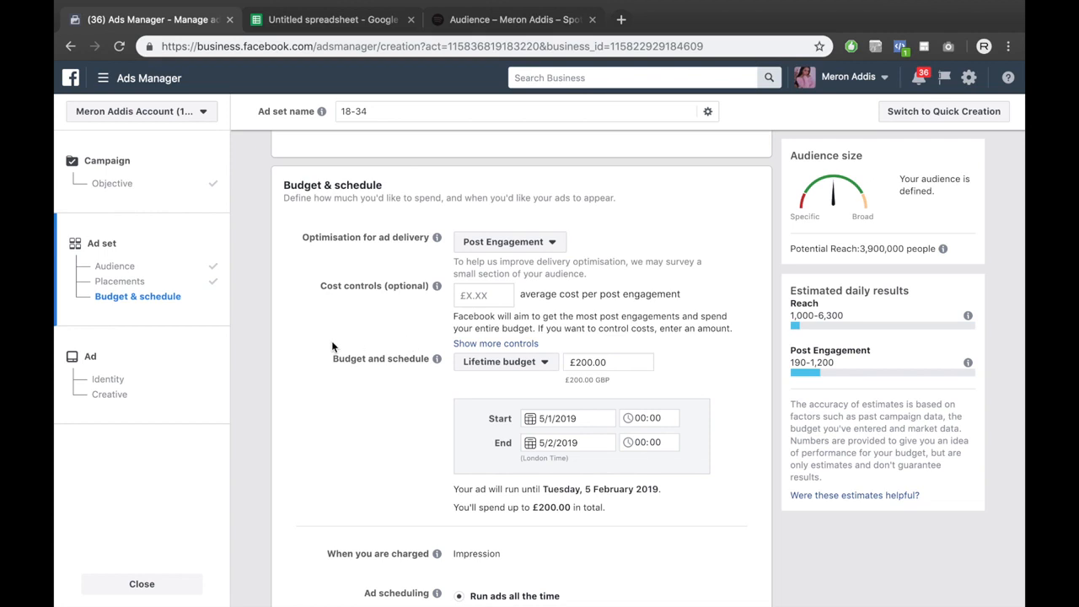
scroll(332, 346, up, 2)
scroll(332, 346, up, 3)
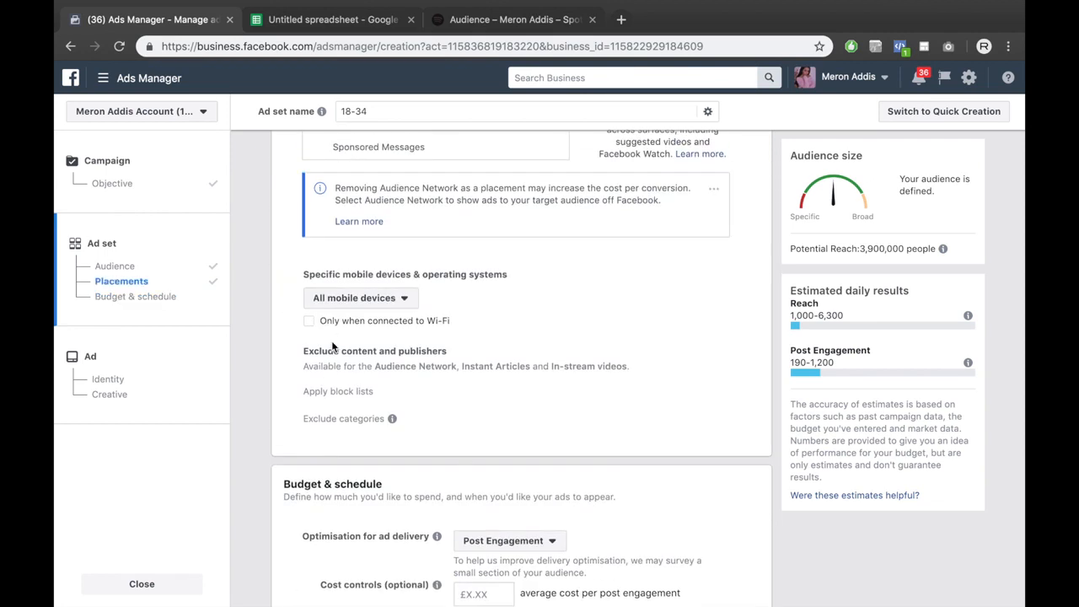
scroll(332, 346, down, 5)
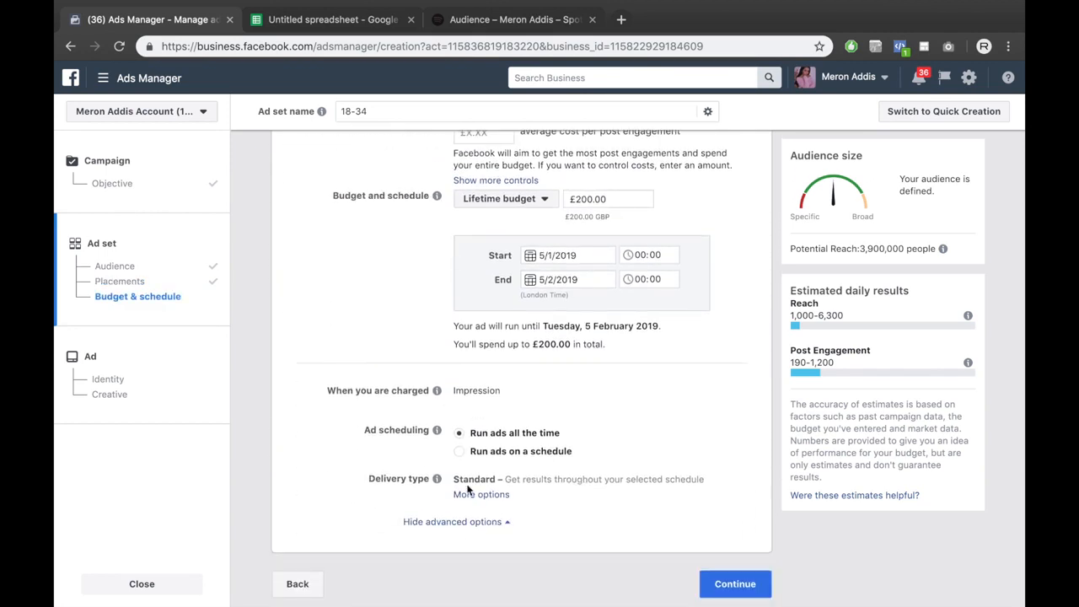
scroll(374, 326, up, 7)
scroll(374, 325, up, 4)
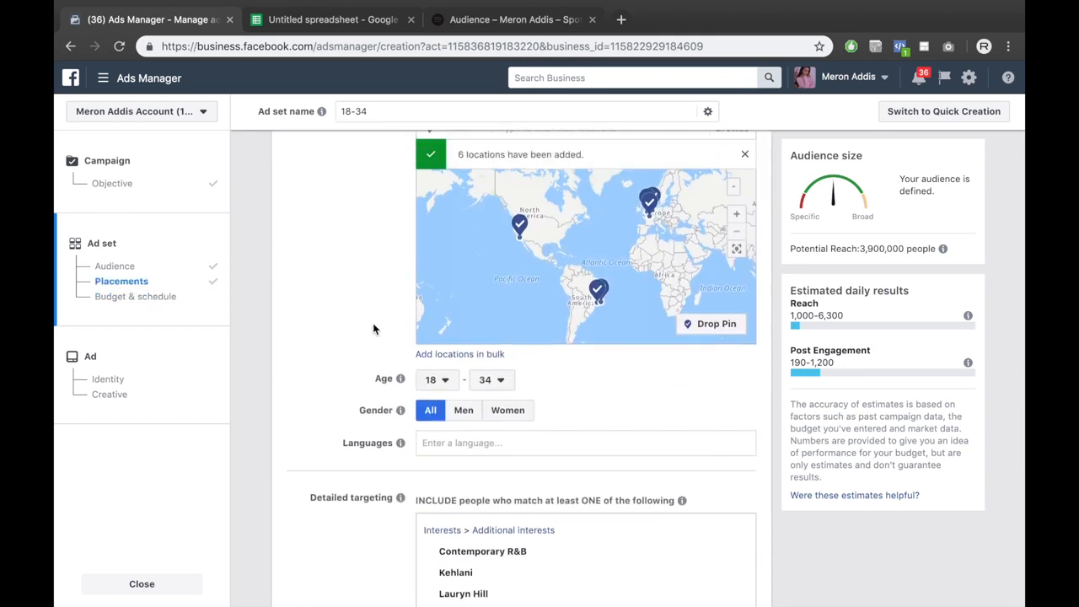
scroll(373, 325, down, 12)
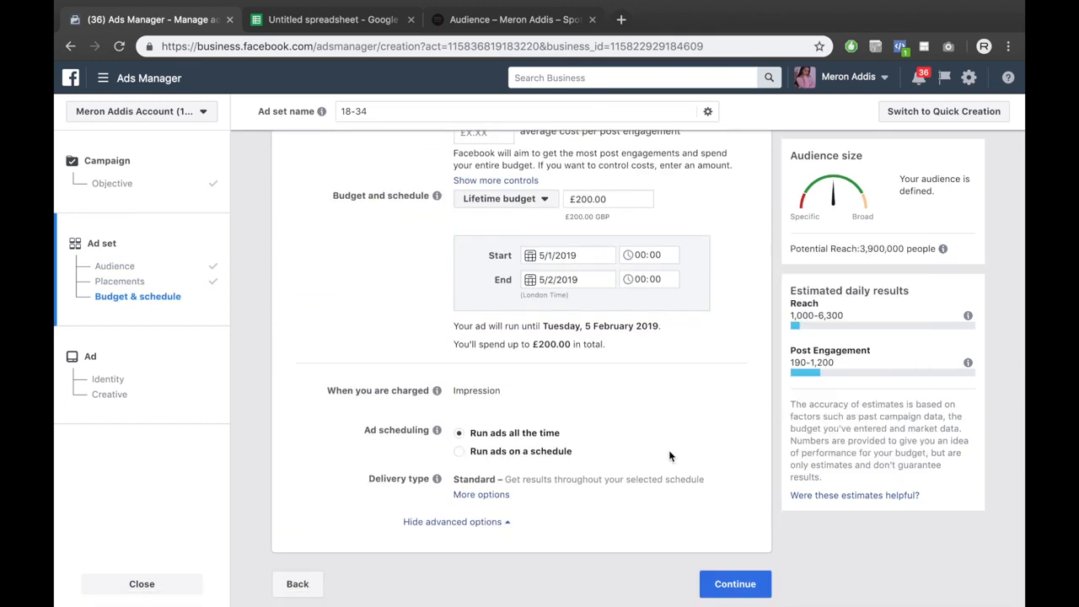
click(734, 584)
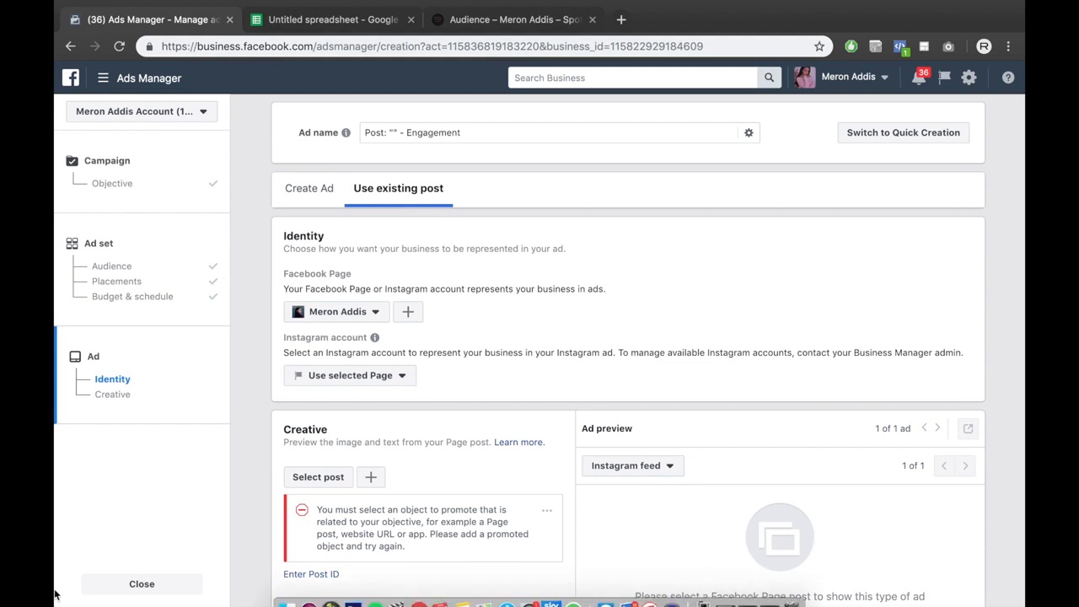
Step: Compare the setups for creating a new ad and using an existing post, and find the Page posts tool among the business tools
click(318, 187)
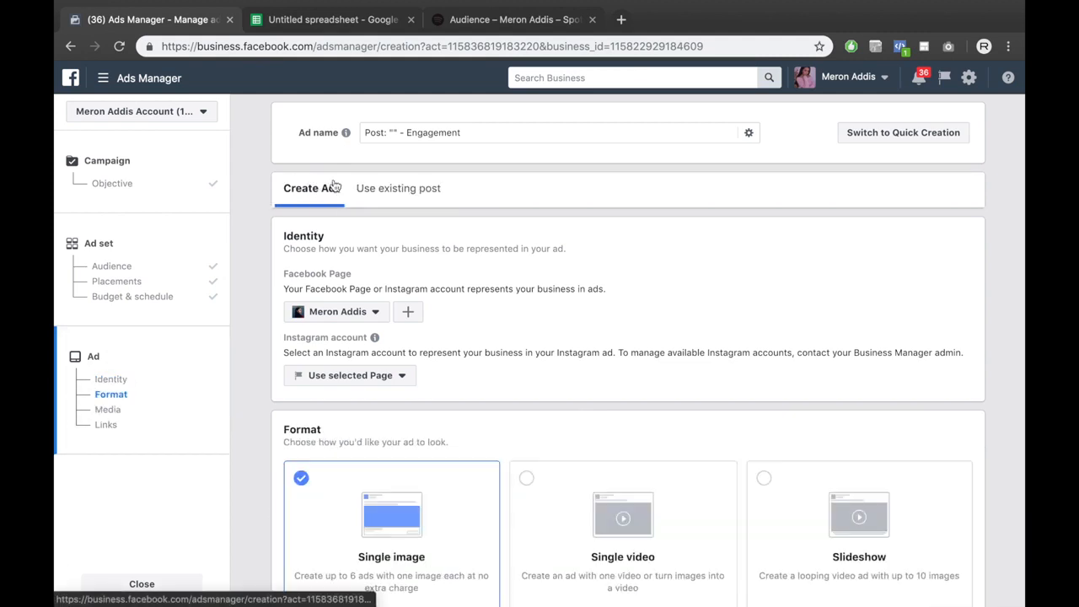
click(410, 189)
scroll(413, 185, down, 1)
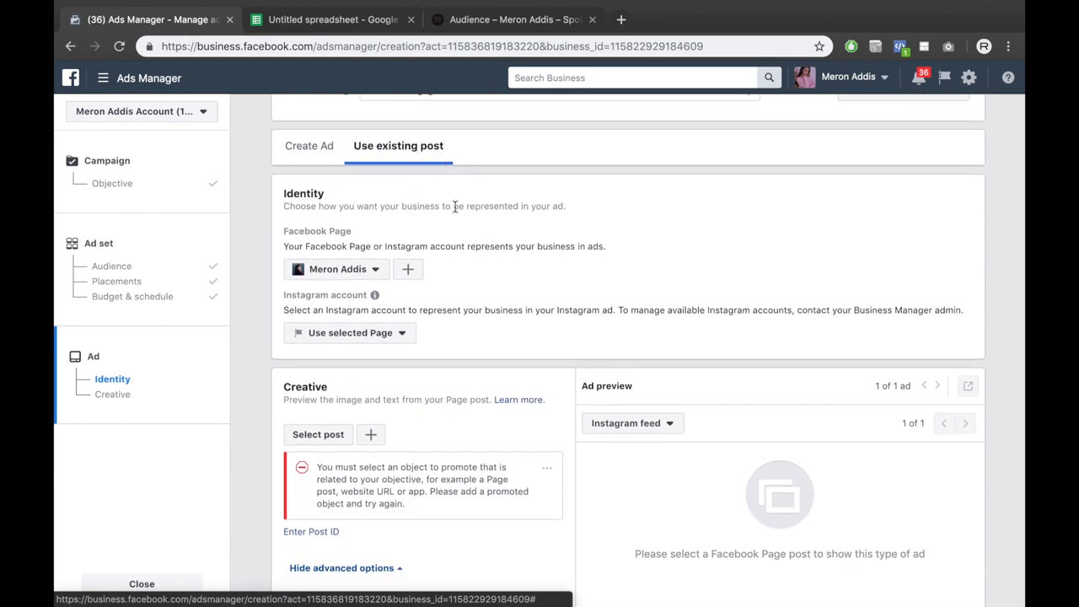
scroll(445, 164, up, 1)
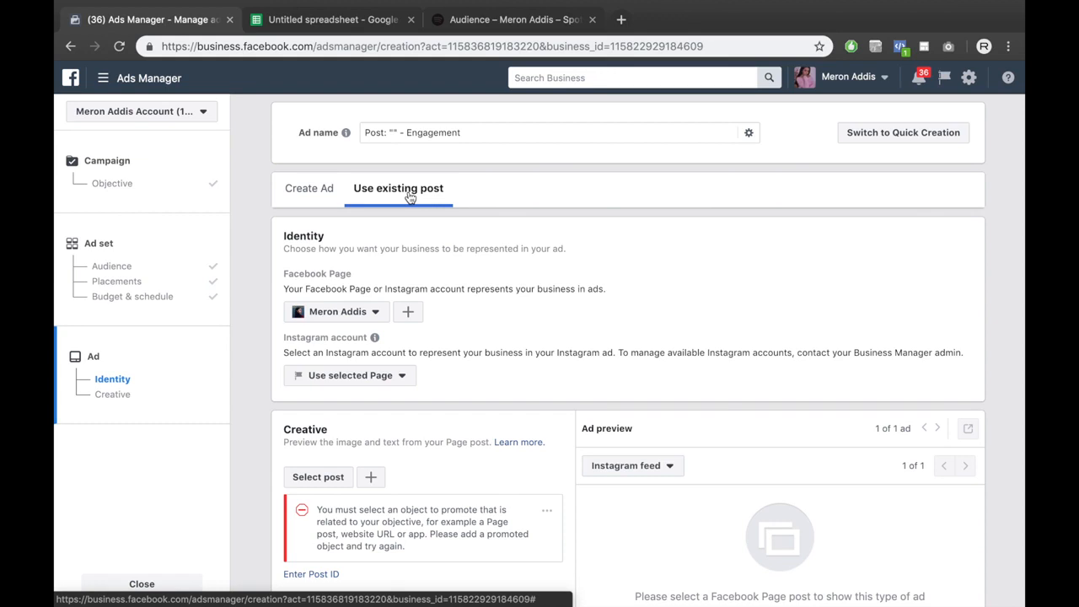
click(295, 184)
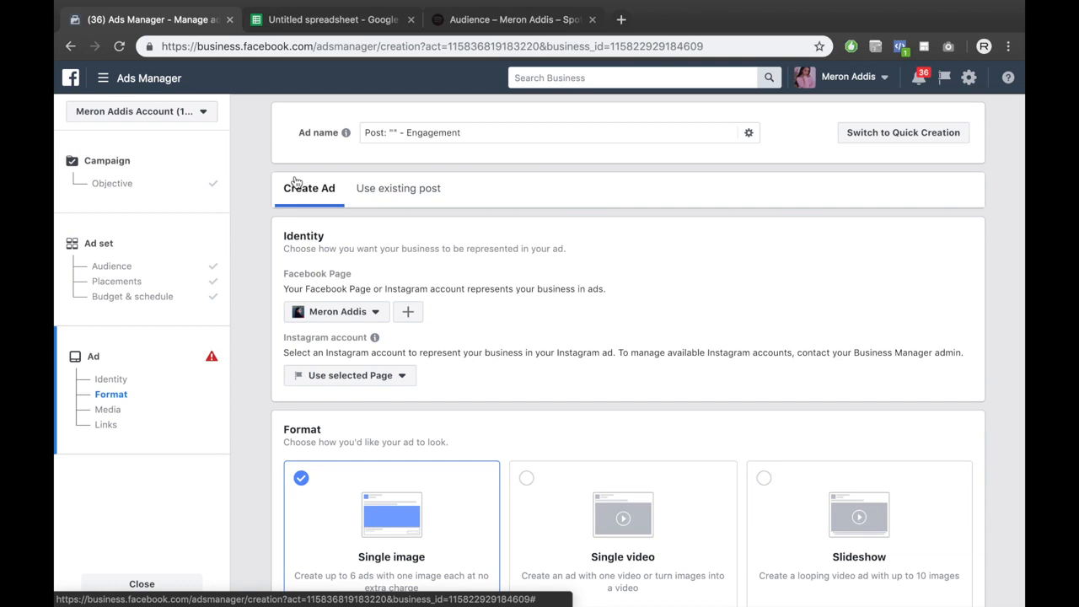
click(388, 188)
scroll(421, 188, down, 1)
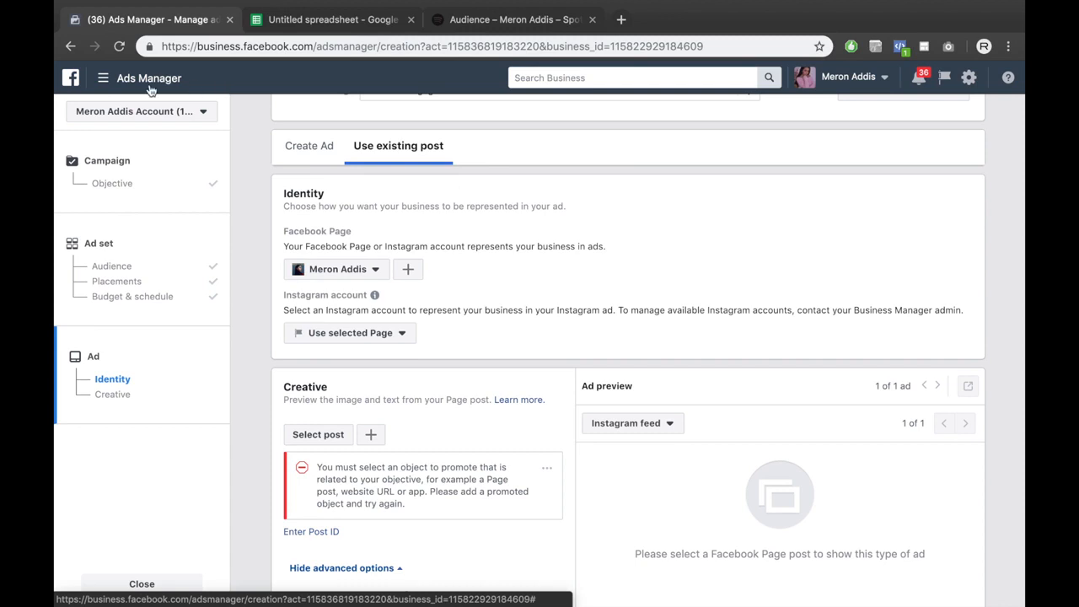
click(105, 77)
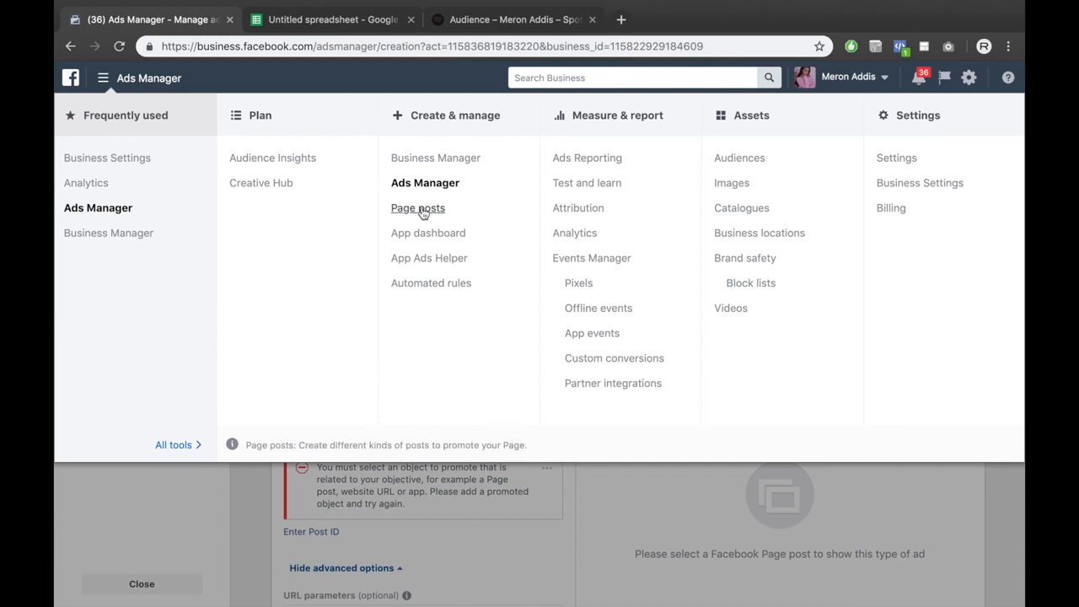
click(407, 547)
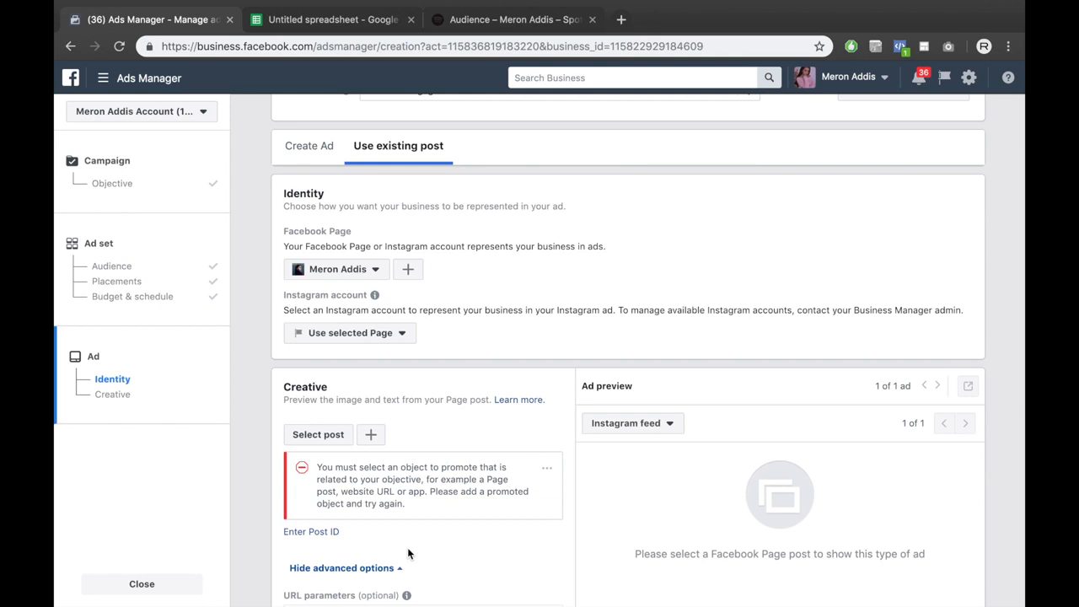
Step: Choose the musician's own Instagram account to represent the business in the ad
click(364, 343)
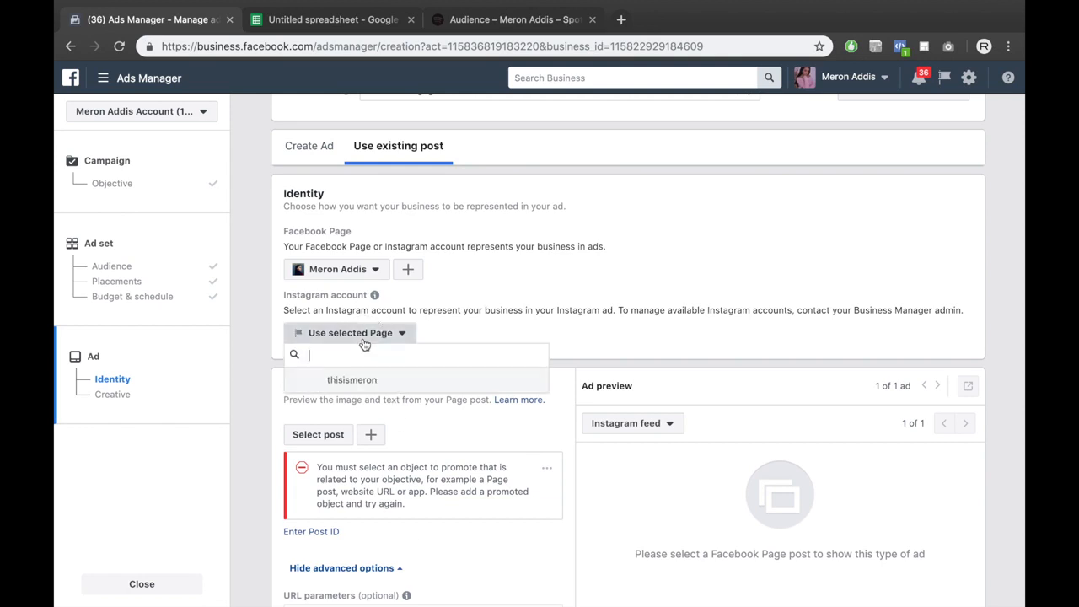
click(344, 381)
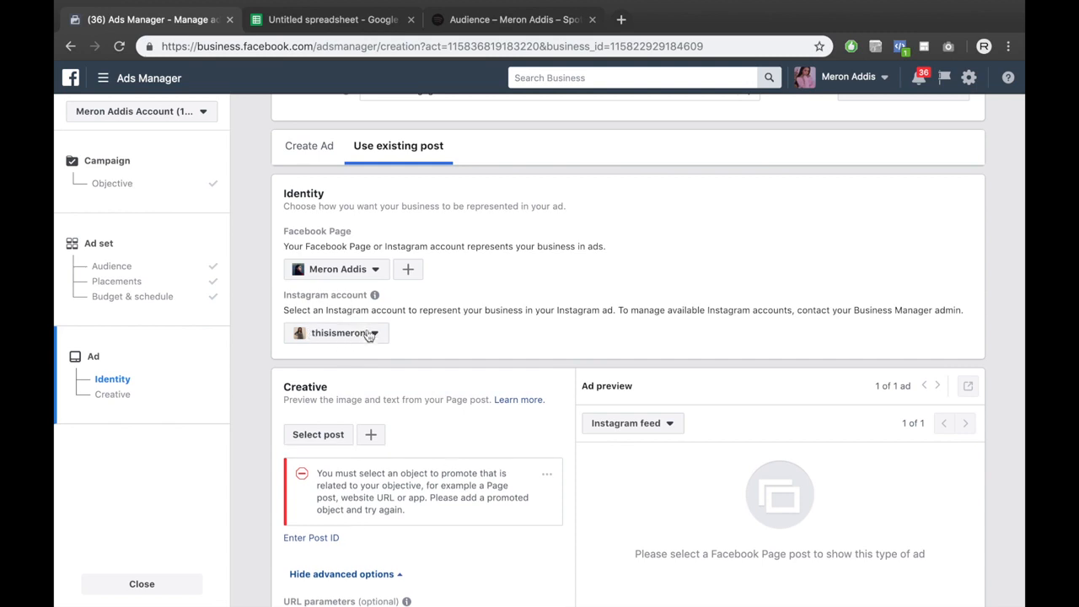
Step: Examine the existing Facebook Page and Instagram posts available for promotion, and leave the selection without choosing one
click(317, 437)
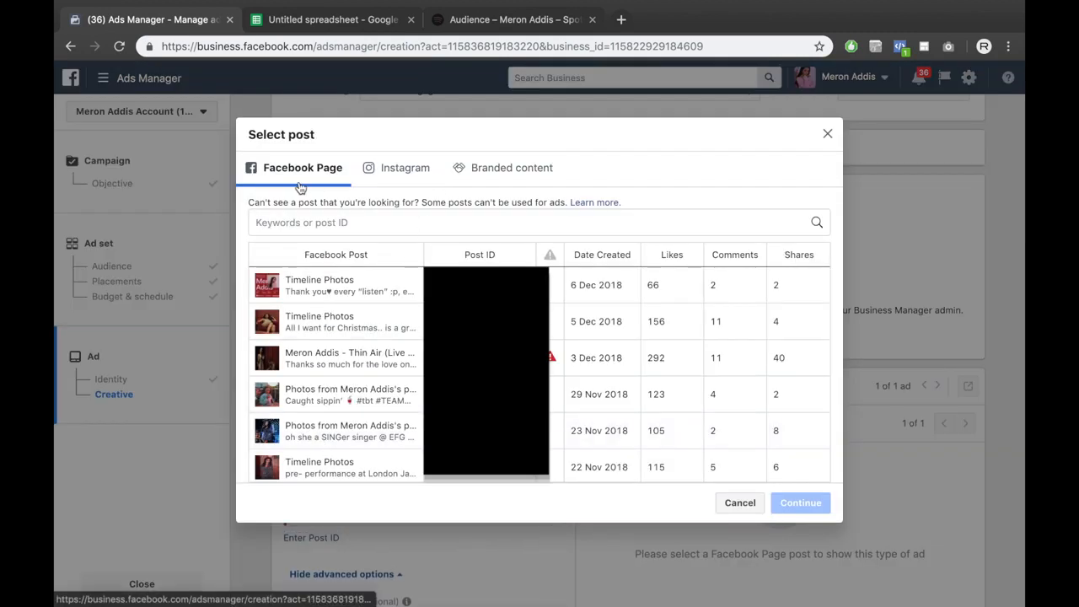
click(380, 168)
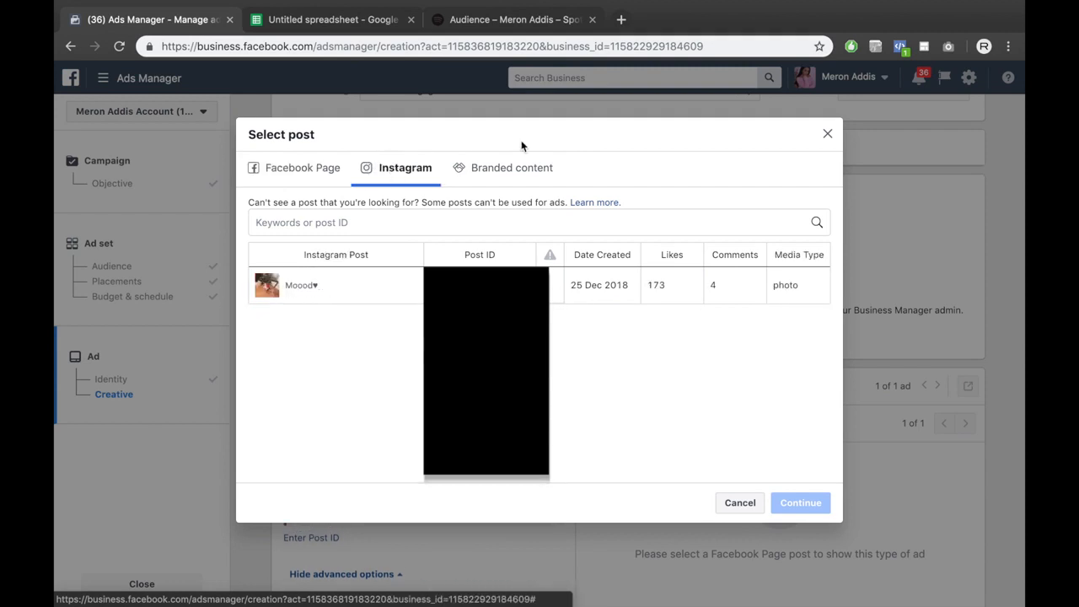
click(294, 169)
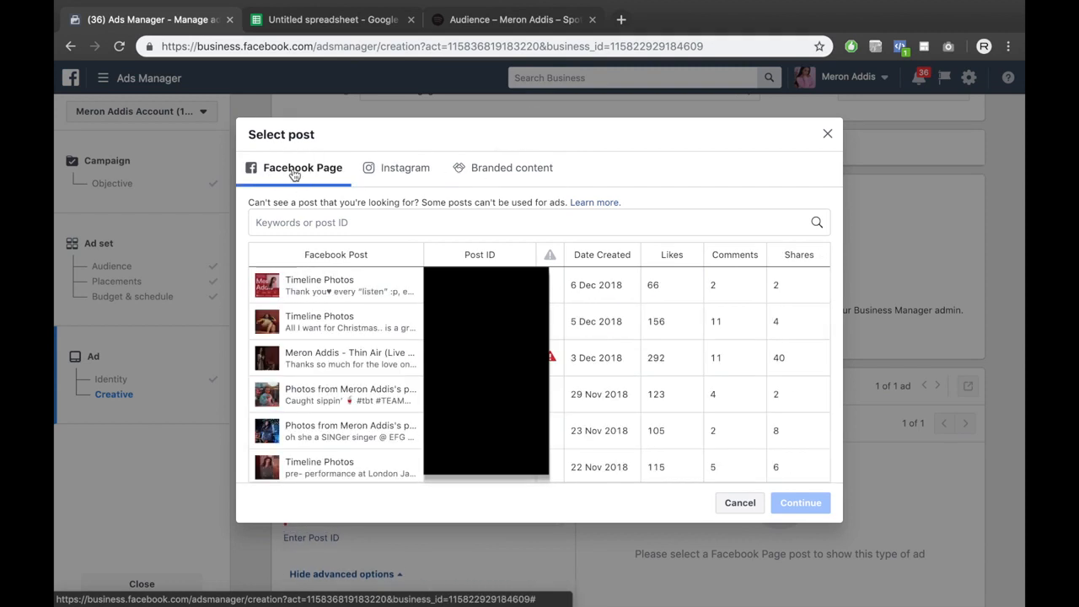
click(826, 133)
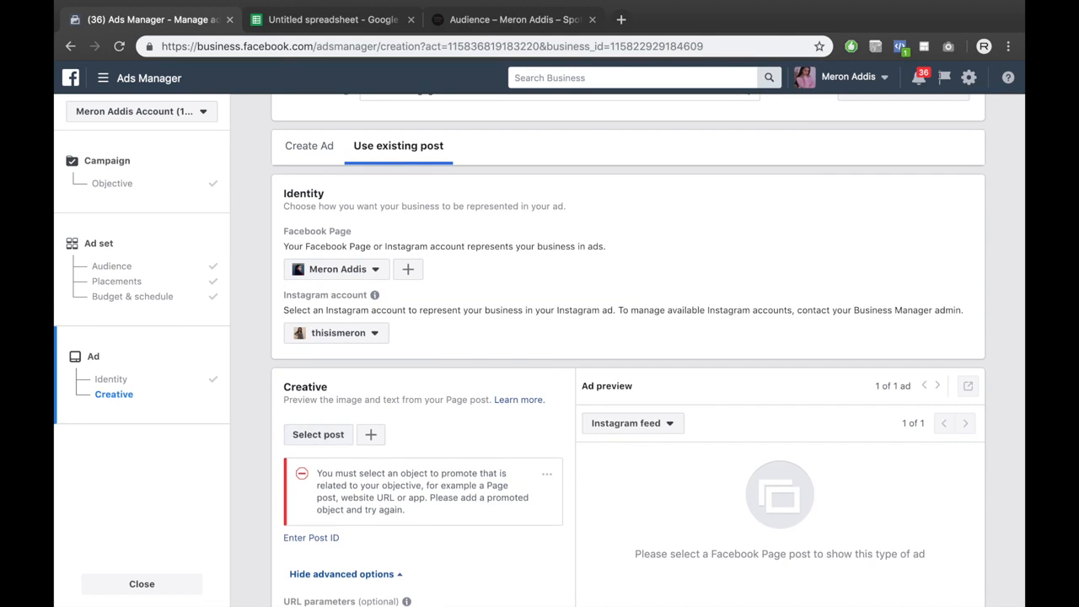
Step: Use the Instagram video post from 2 Dec 2018 about the Thin Air Acoustic version as the ad's creative
click(327, 437)
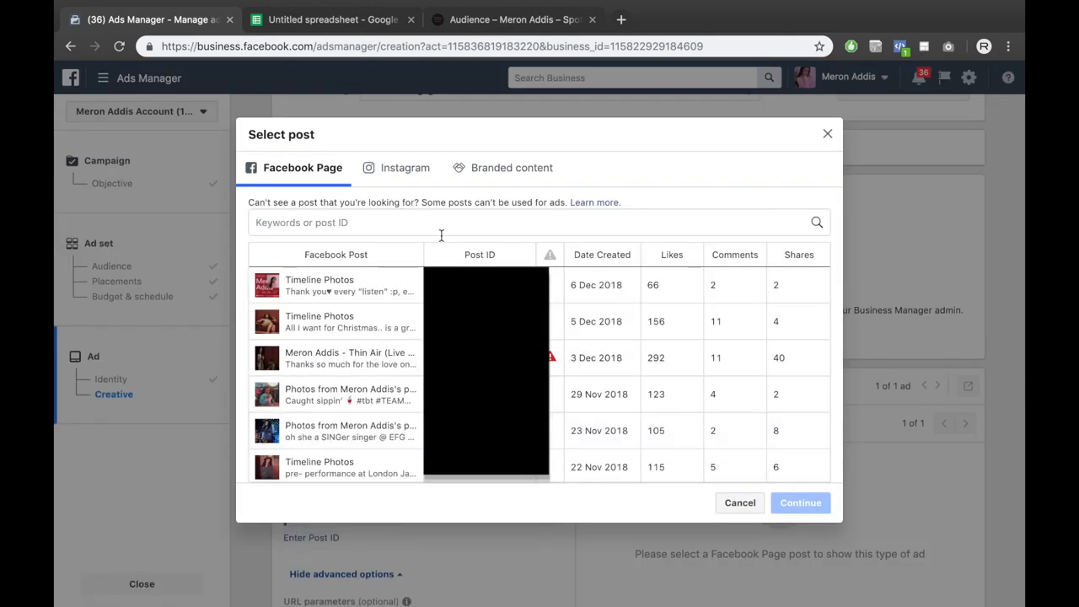
click(430, 179)
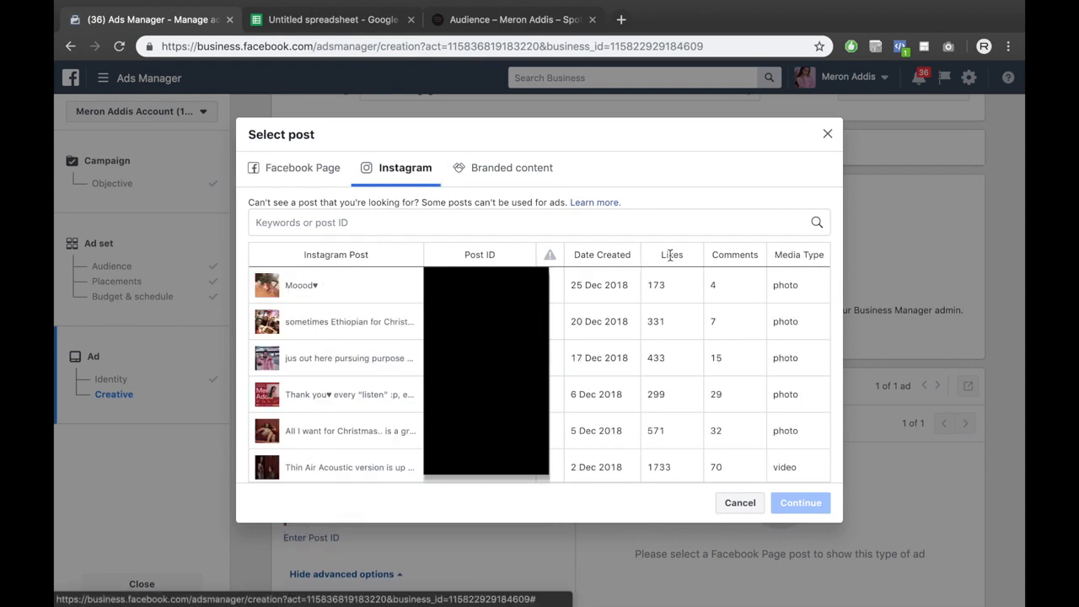
scroll(601, 390, down, 1)
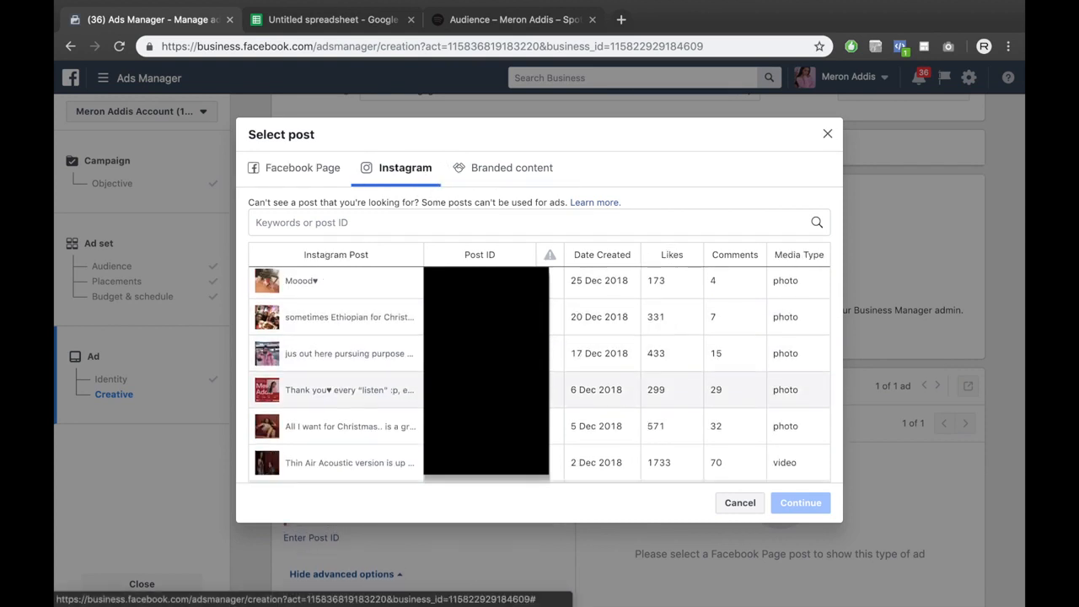
scroll(602, 392, down, 3)
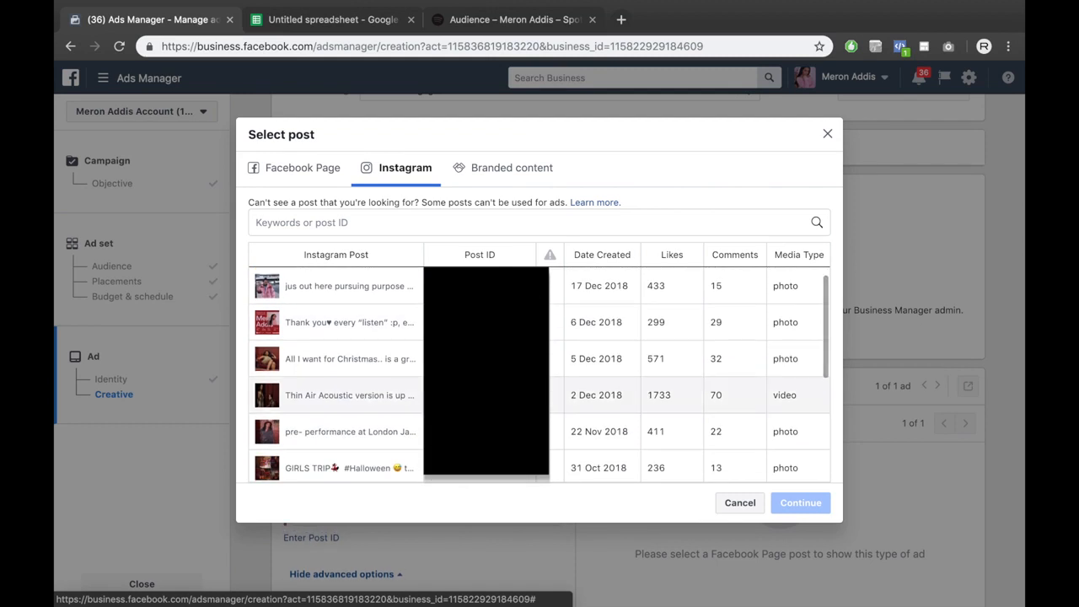
click(788, 398)
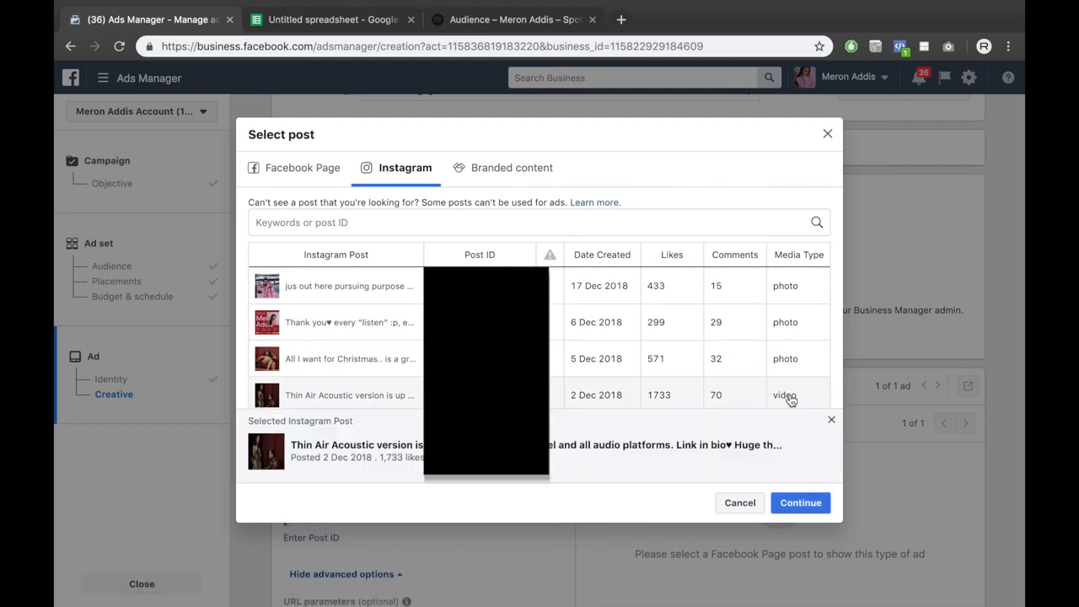
click(792, 508)
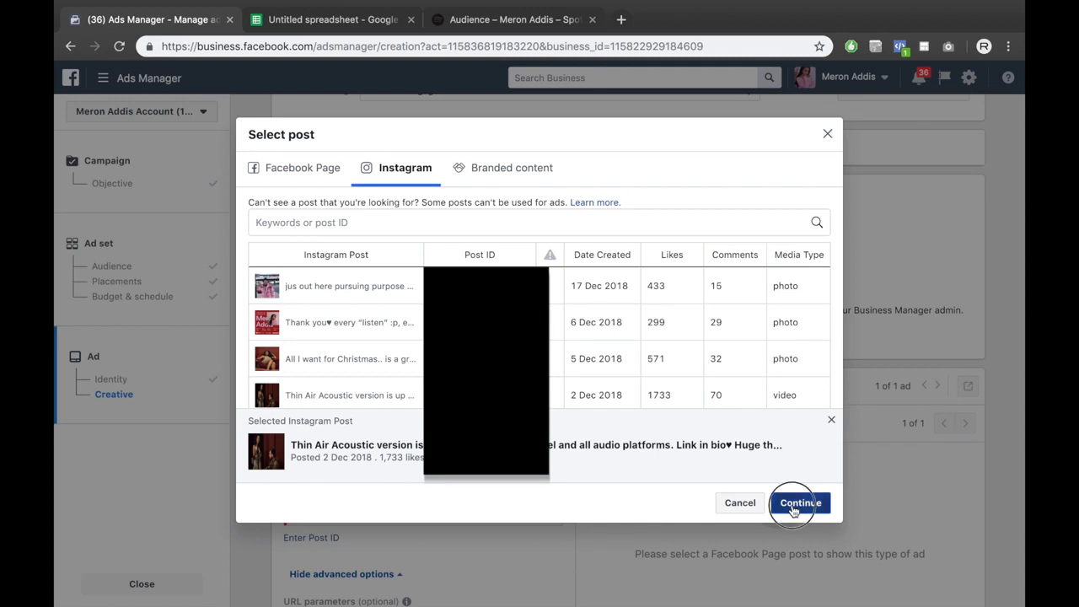
Step: Examine the ad preview of the chosen post and the placements it can be previewed in
scroll(502, 492, down, 2)
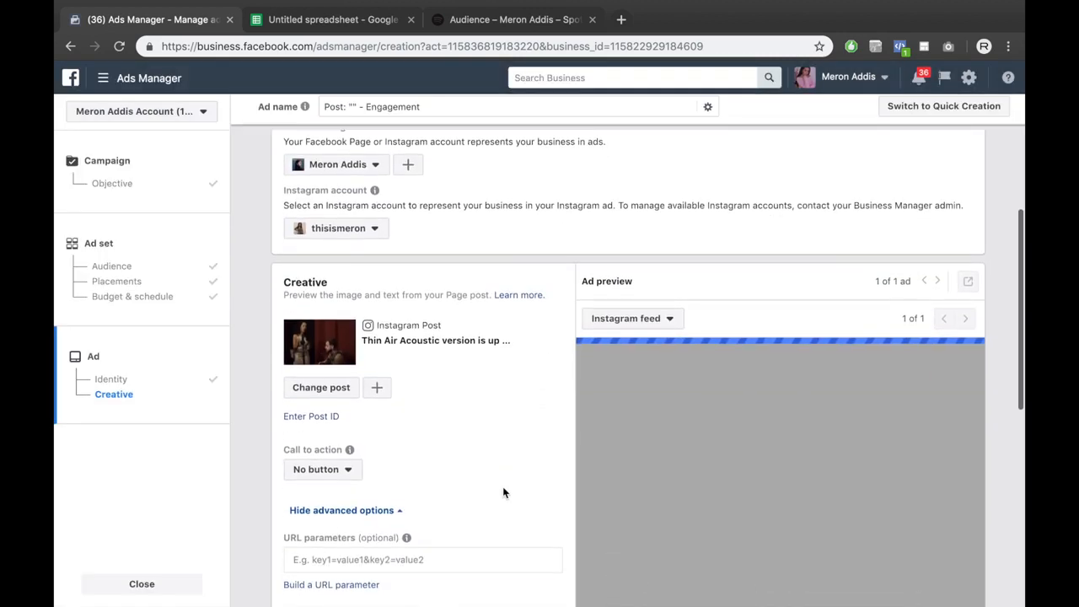
scroll(502, 492, down, 1)
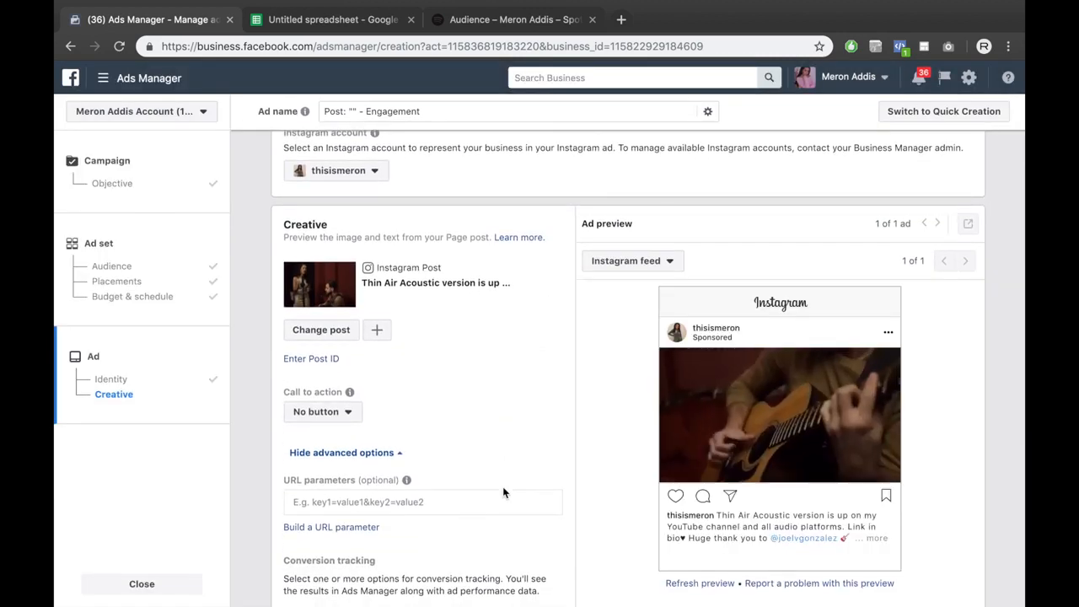
scroll(503, 492, down, 1)
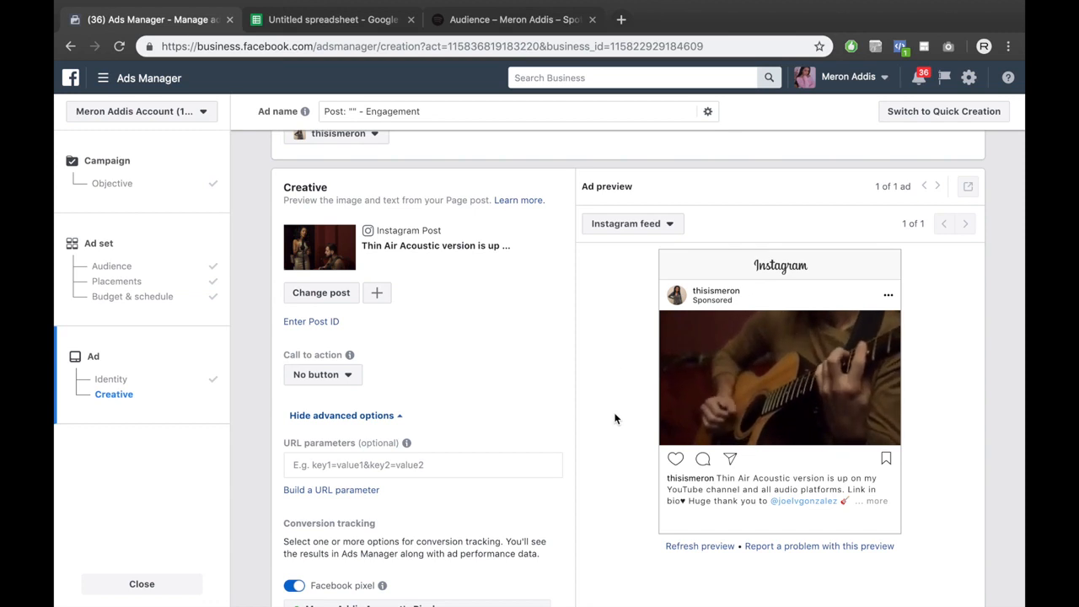
click(642, 224)
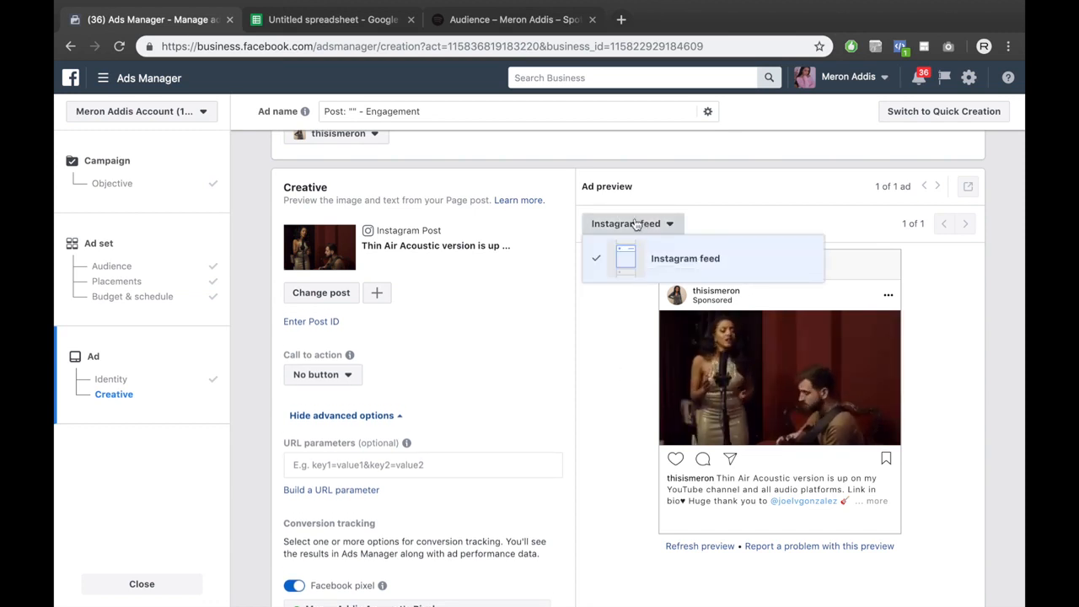
click(608, 370)
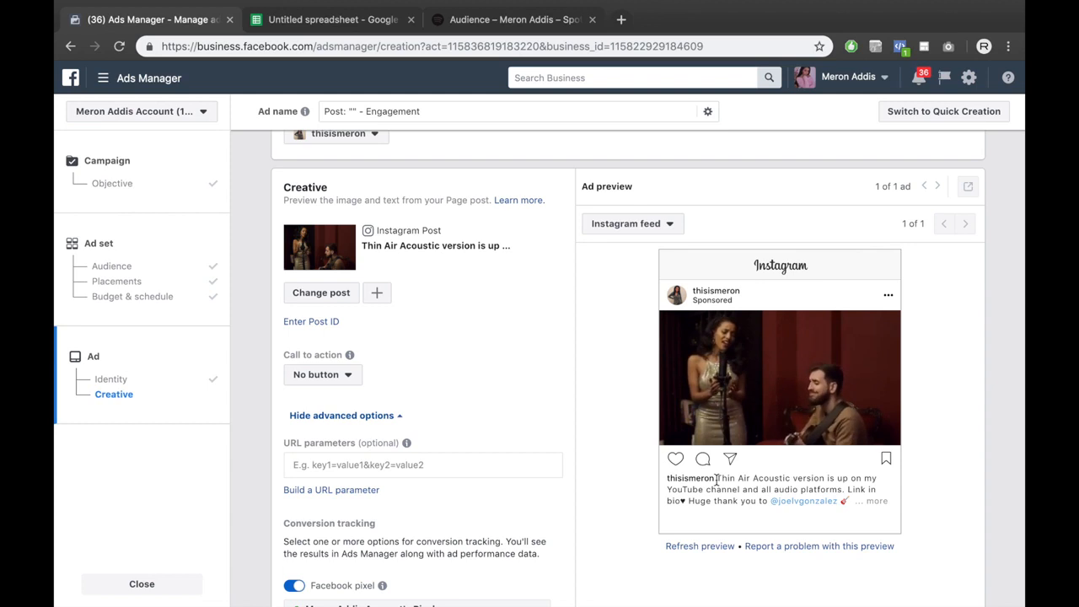
Step: Set the ad's call to action to Learn More
click(344, 380)
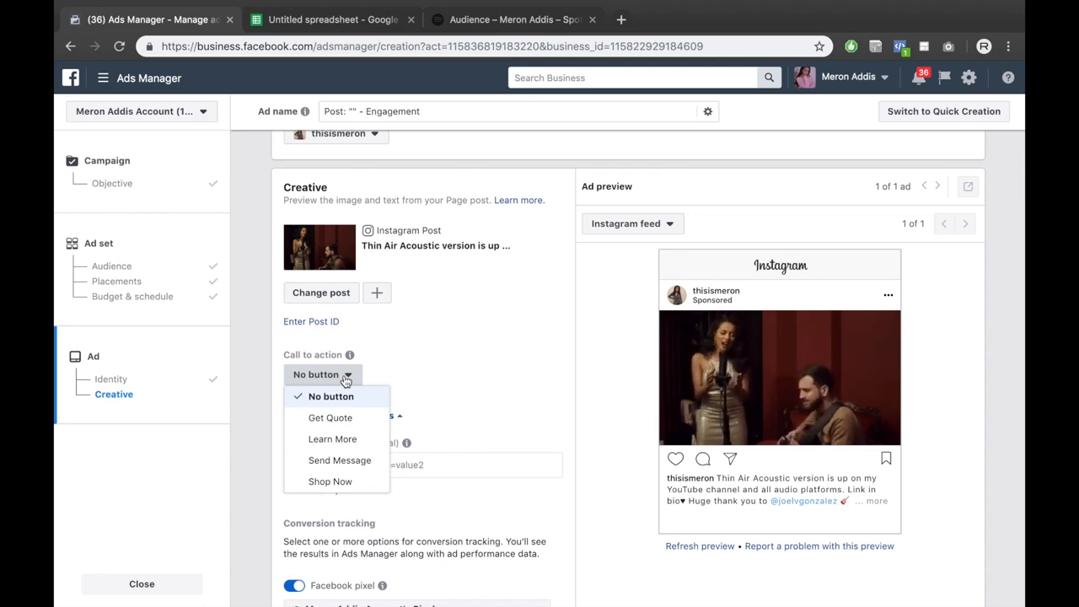
click(341, 439)
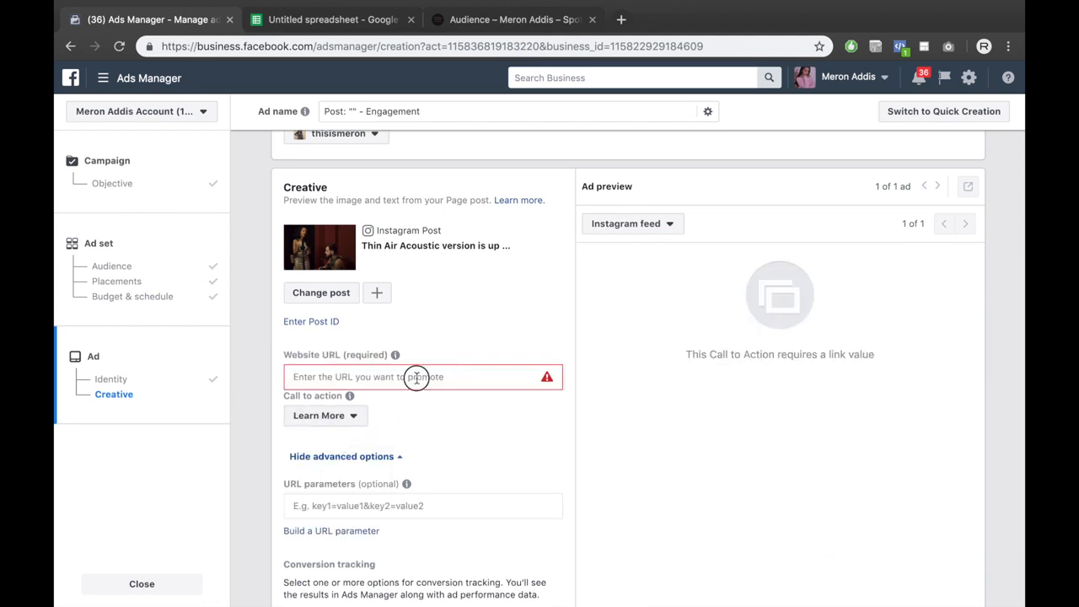
click(416, 377)
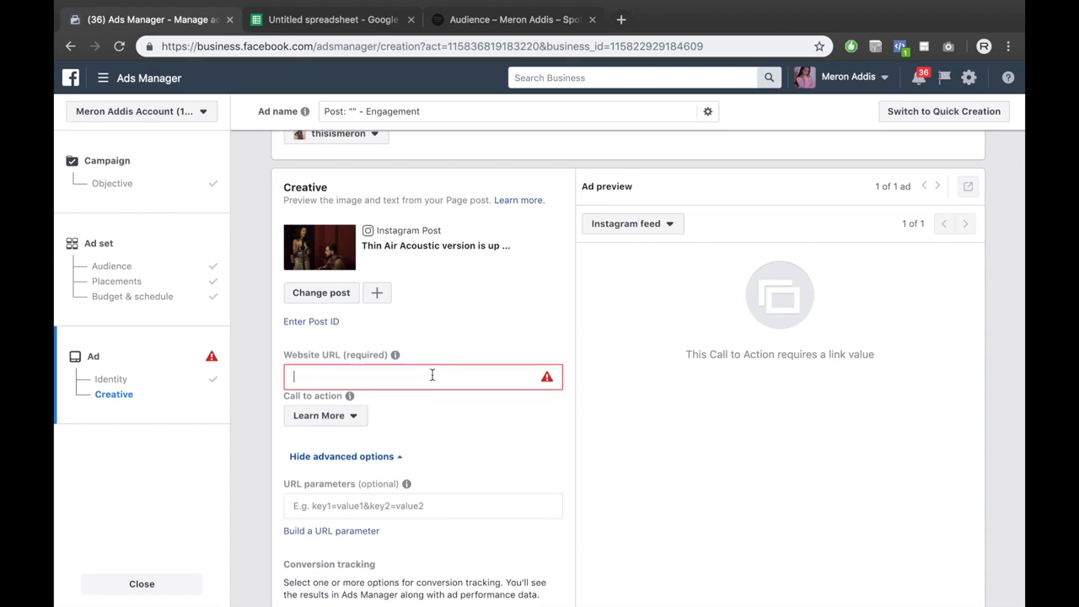
text(youtube.com)
key(ctrl+a)
key(BackSpace)
text(M)
key(BackSpace)
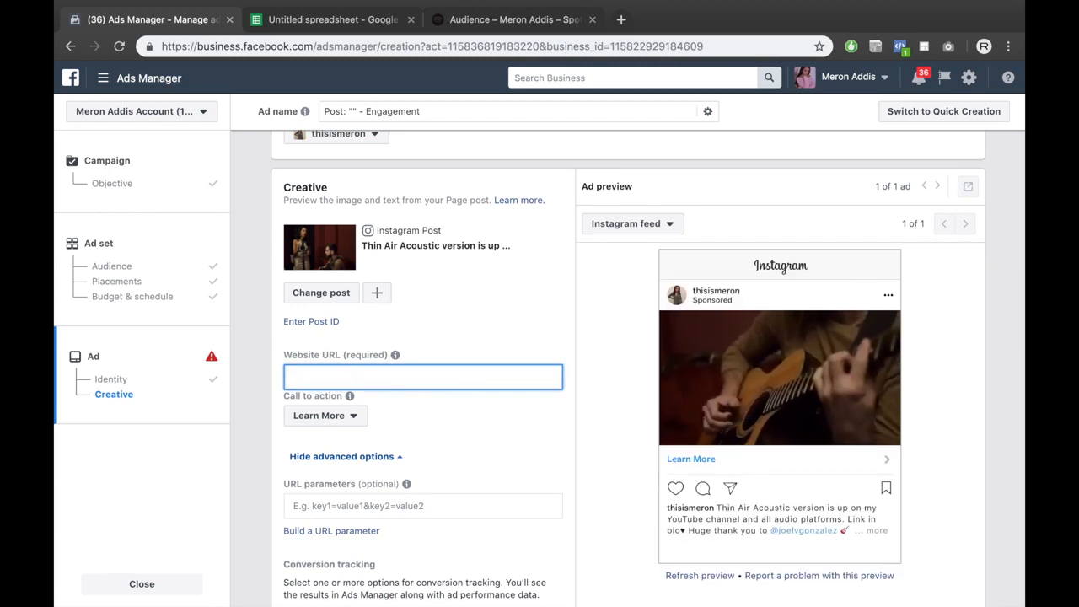
Step: Enter the musician's own website address as the ad's required website URL
text(MeronA)
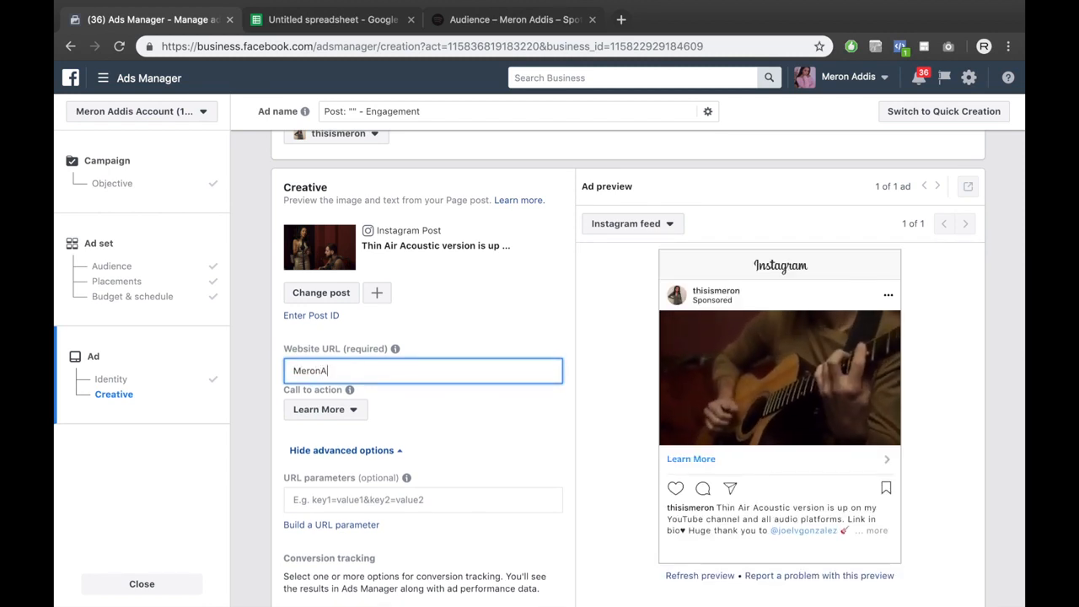
text(ddis.com)
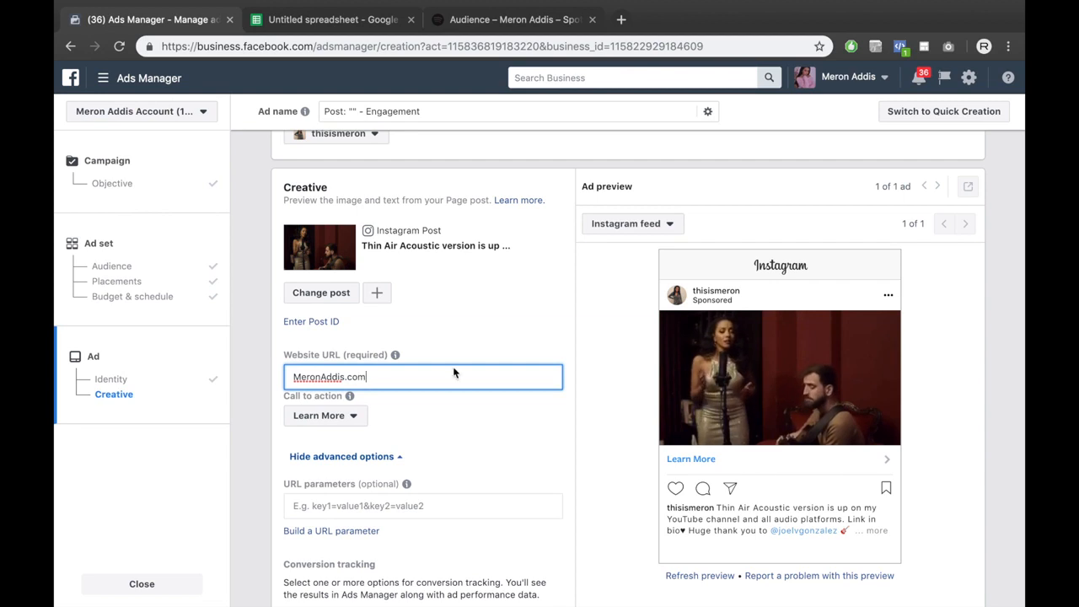
click(488, 312)
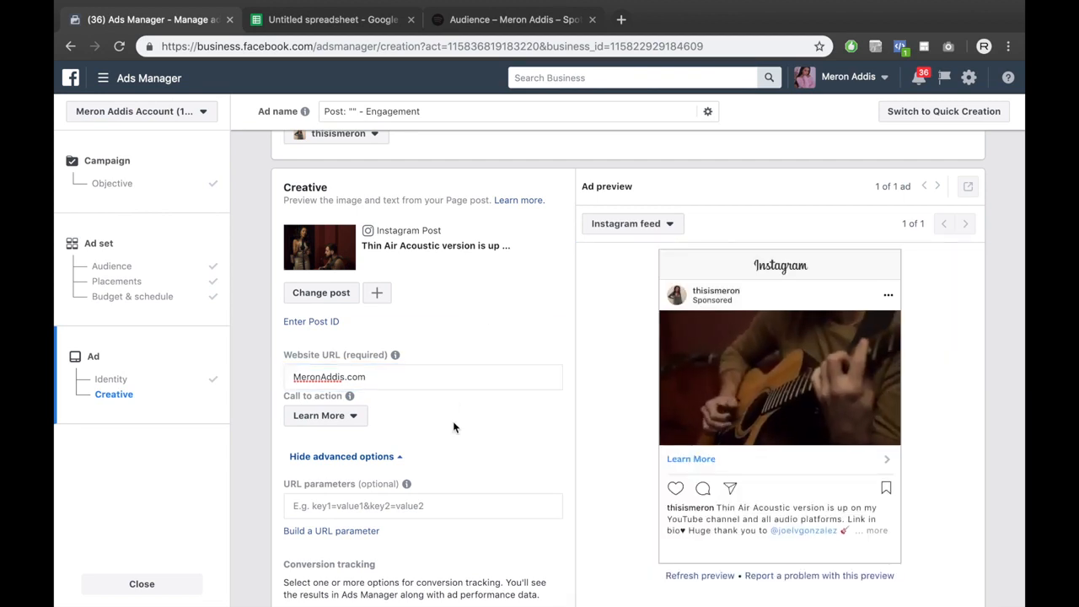
Step: Examine the ad's advanced options, including URL parameters, Facebook pixel, app events and offline events tracking
scroll(453, 428, down, 2)
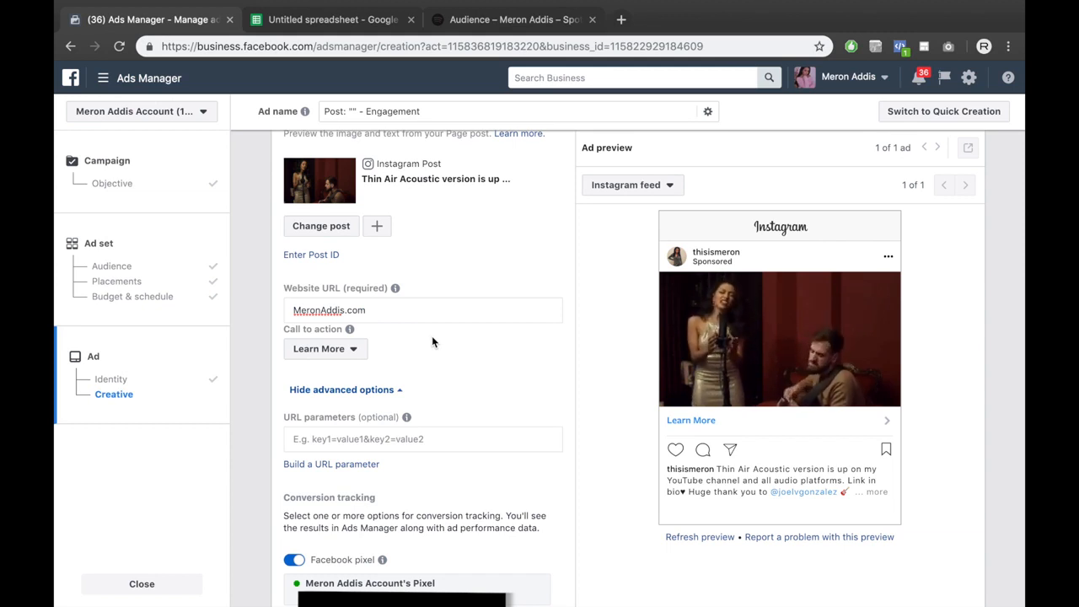
scroll(480, 358, down, 1)
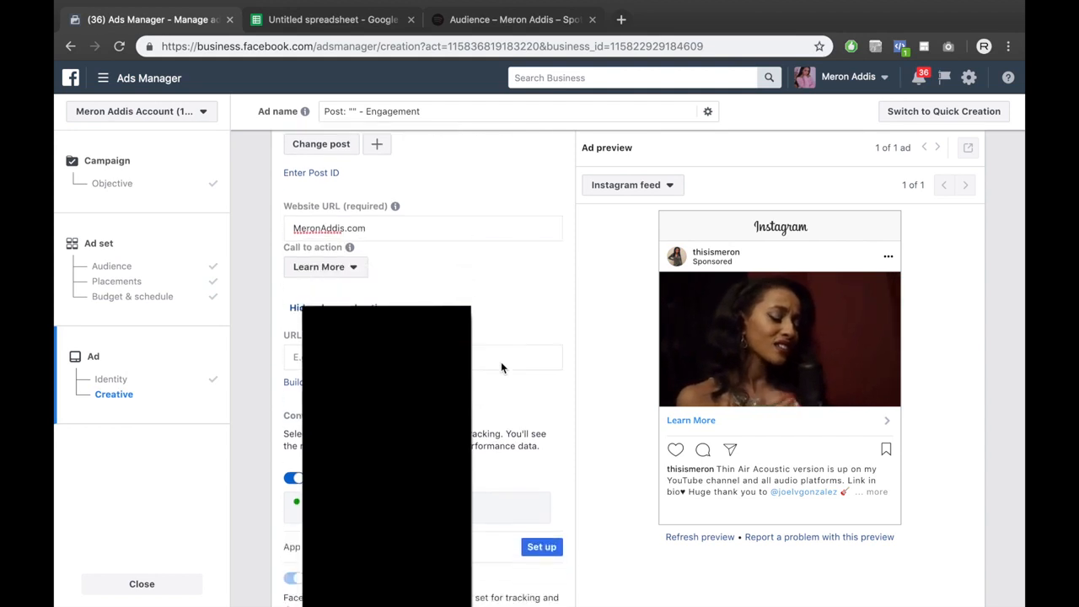
scroll(500, 367, down, 3)
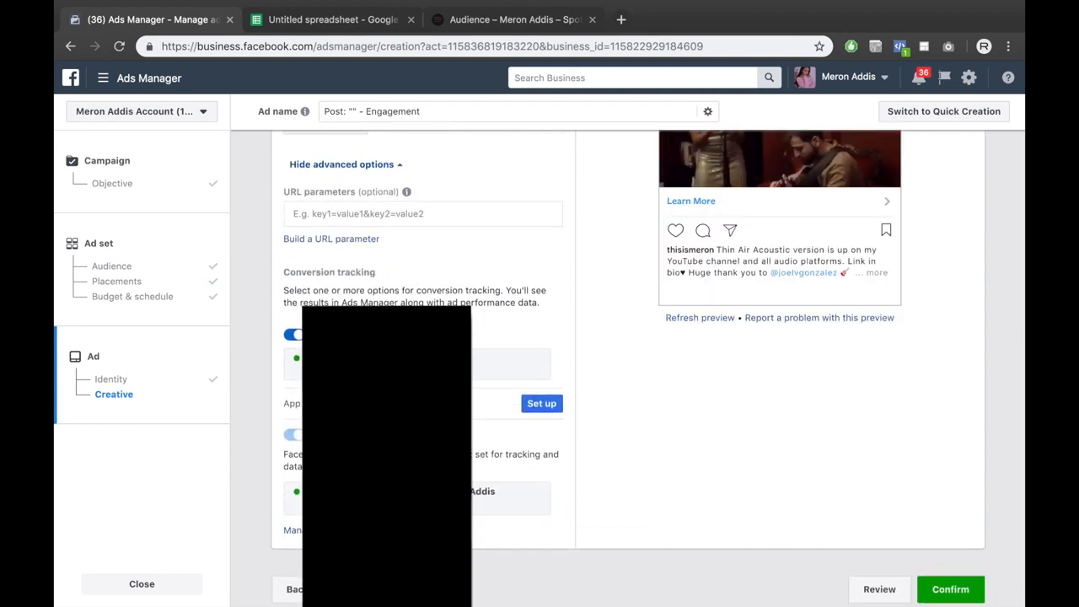
scroll(647, 368, up, 1)
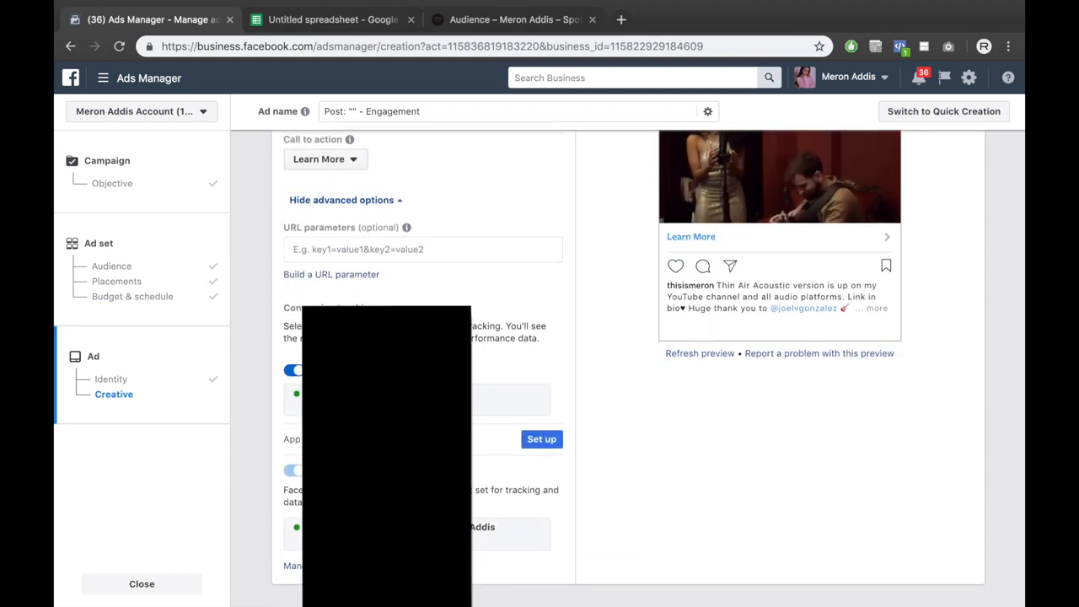
scroll(479, 301, up, 2)
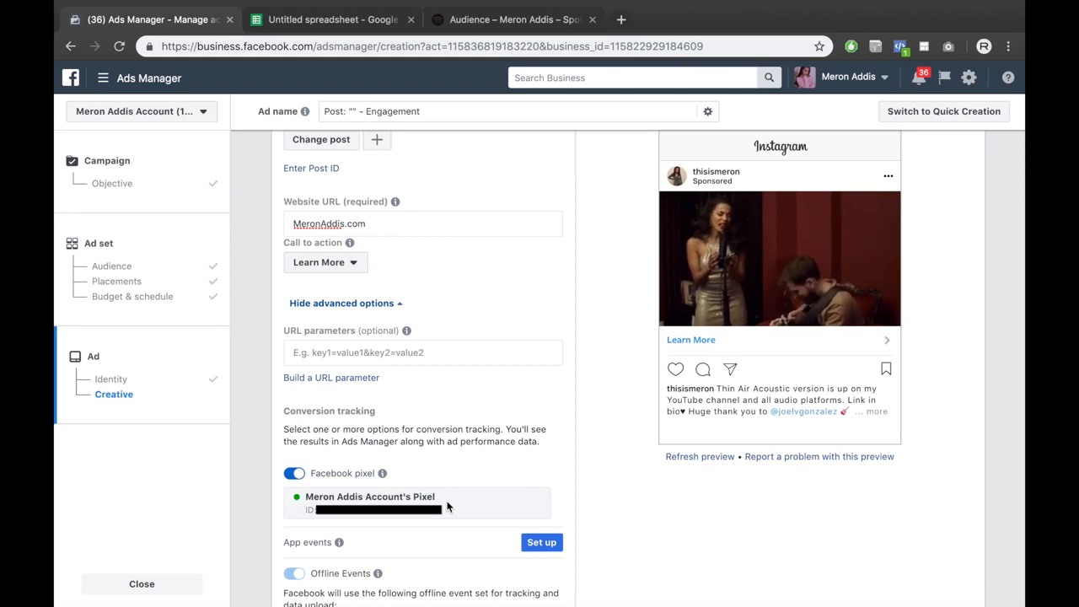
scroll(493, 435, down, 1)
scroll(493, 435, down, 3)
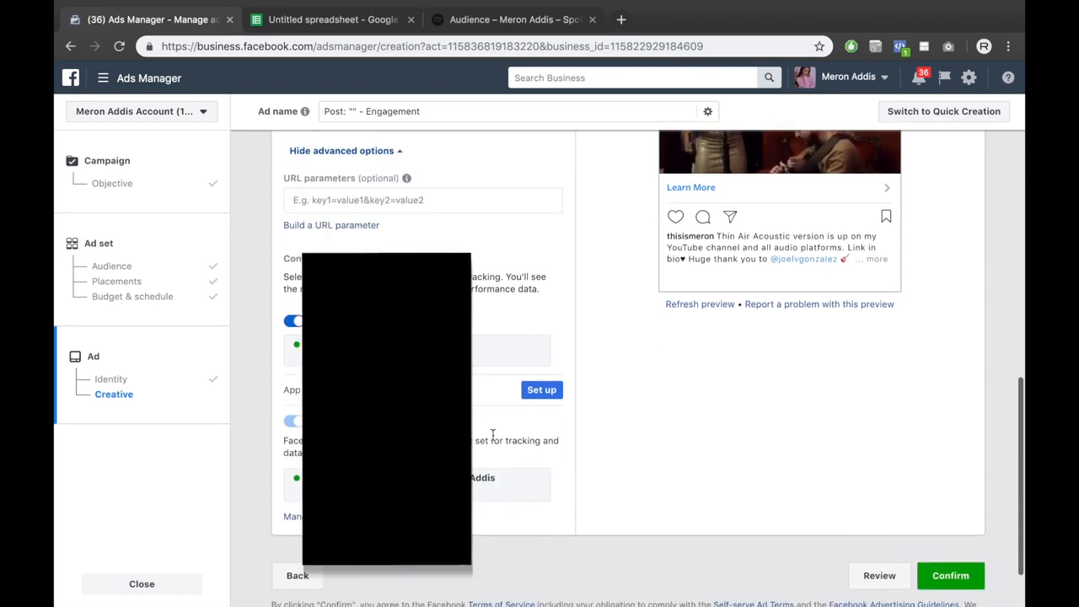
scroll(495, 440, down, 2)
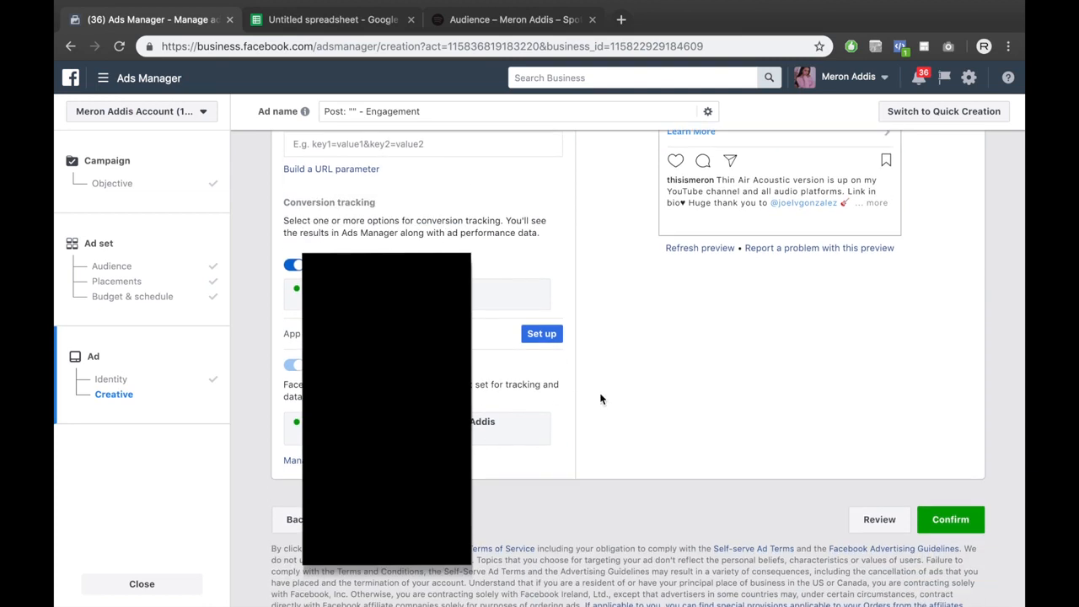
scroll(655, 329, up, 4)
scroll(847, 524, down, 4)
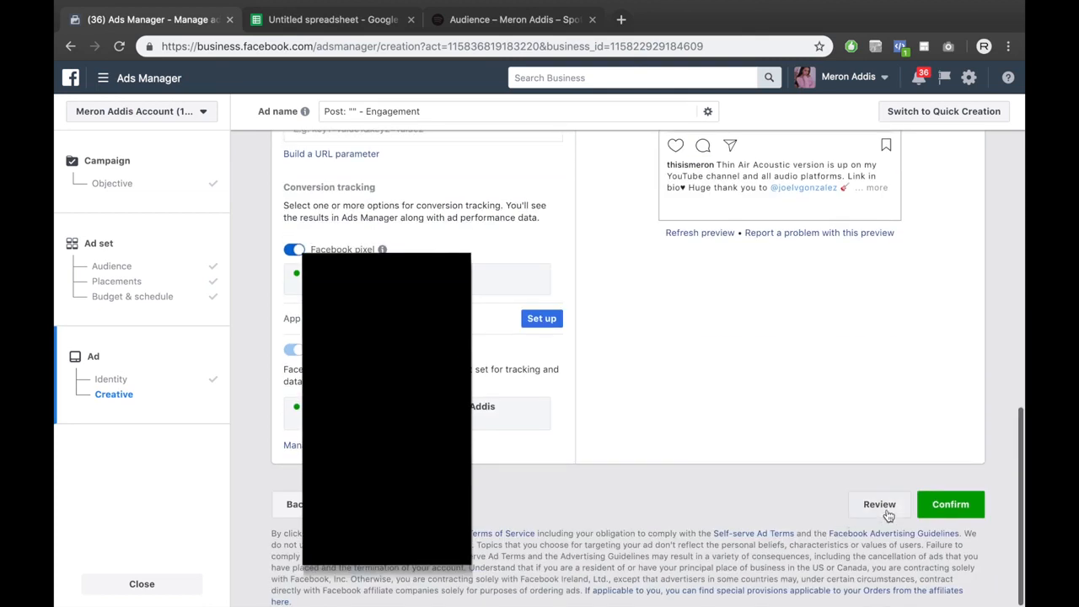
Step: Open the review of the draft campaign and name the ad set "18-34 / Spotify Top 6 / R&B Artists"
click(887, 510)
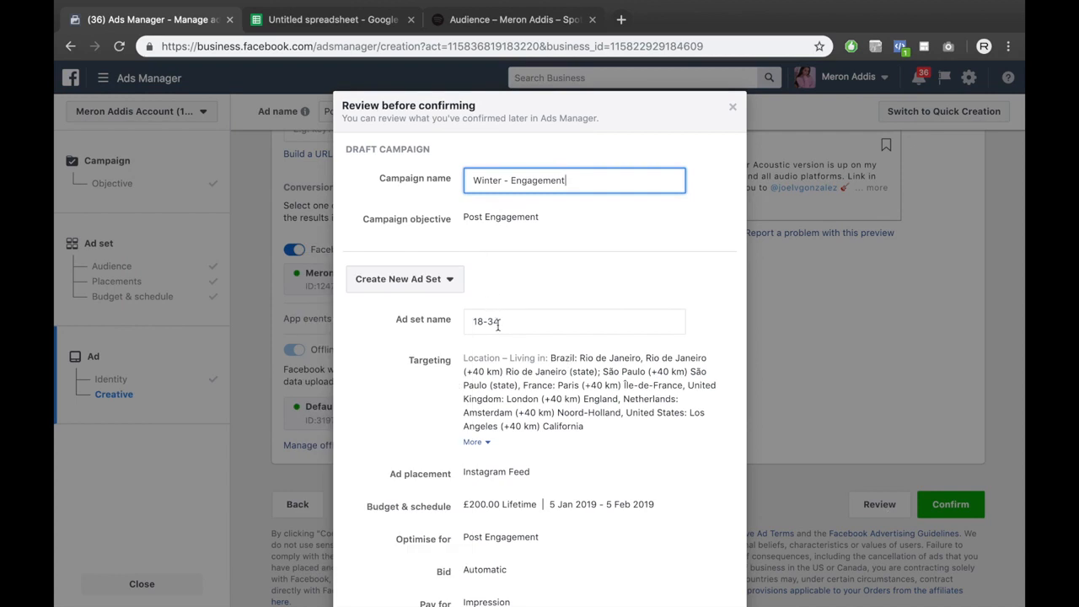
scroll(497, 324, down, 3)
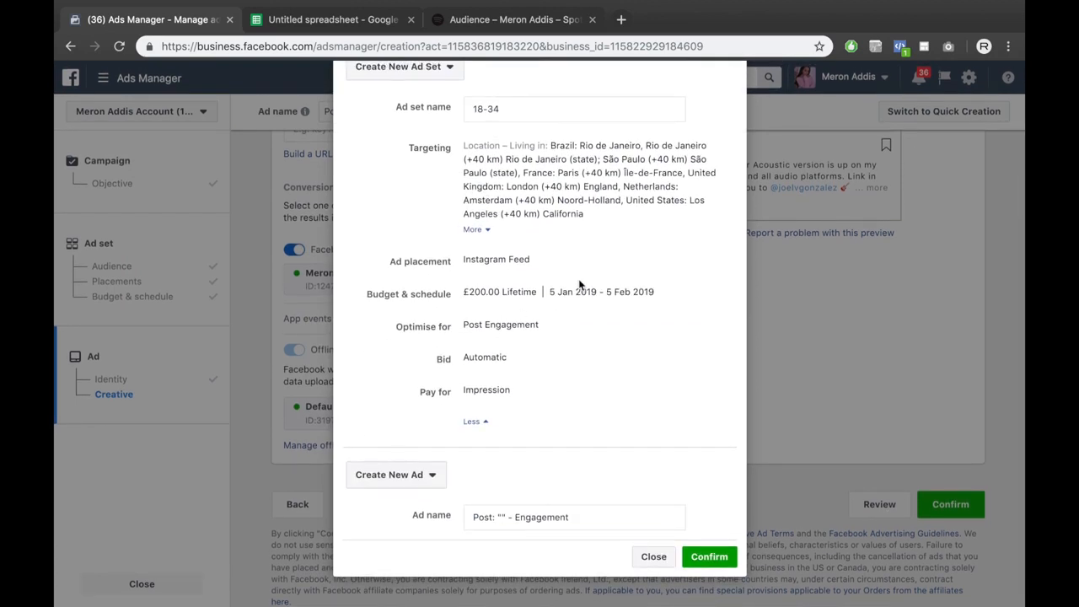
scroll(579, 285, up, 2)
scroll(578, 290, down, 2)
scroll(611, 282, up, 5)
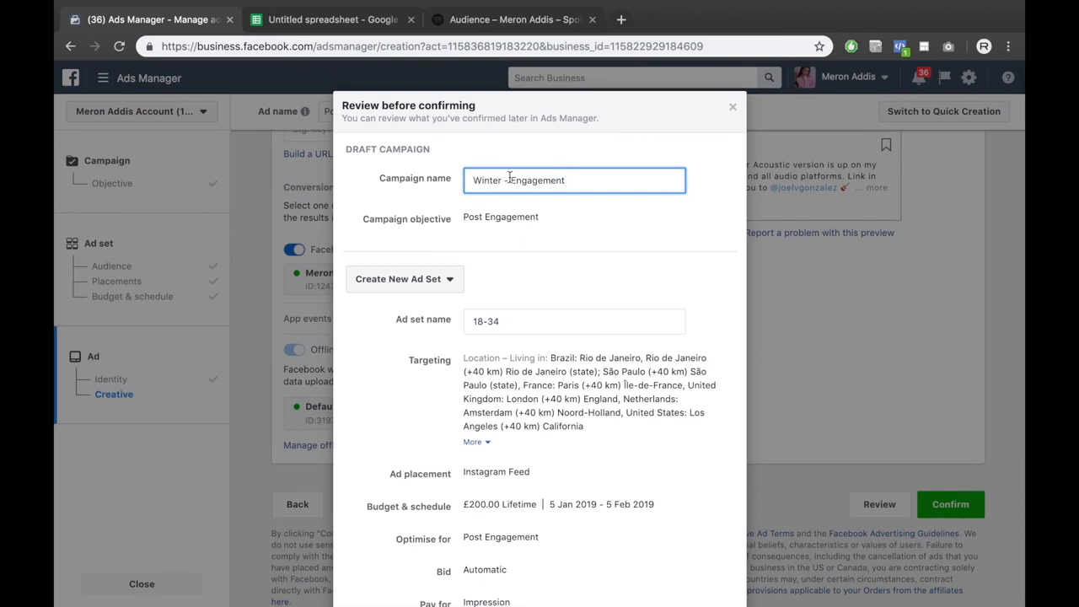
click(521, 326)
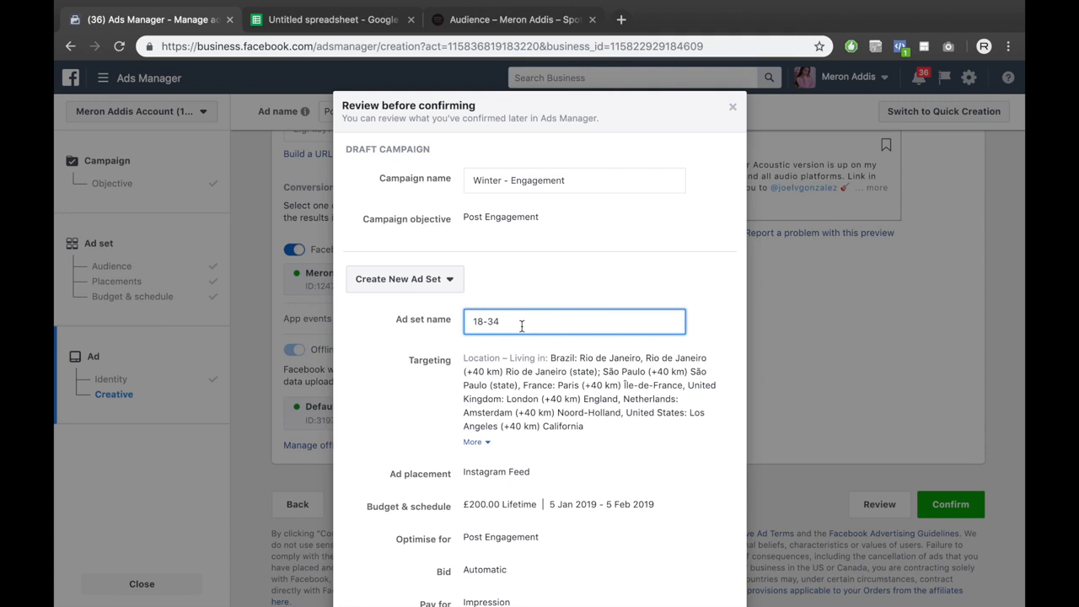
text(/ Spotify Top 6 /)
click(483, 441)
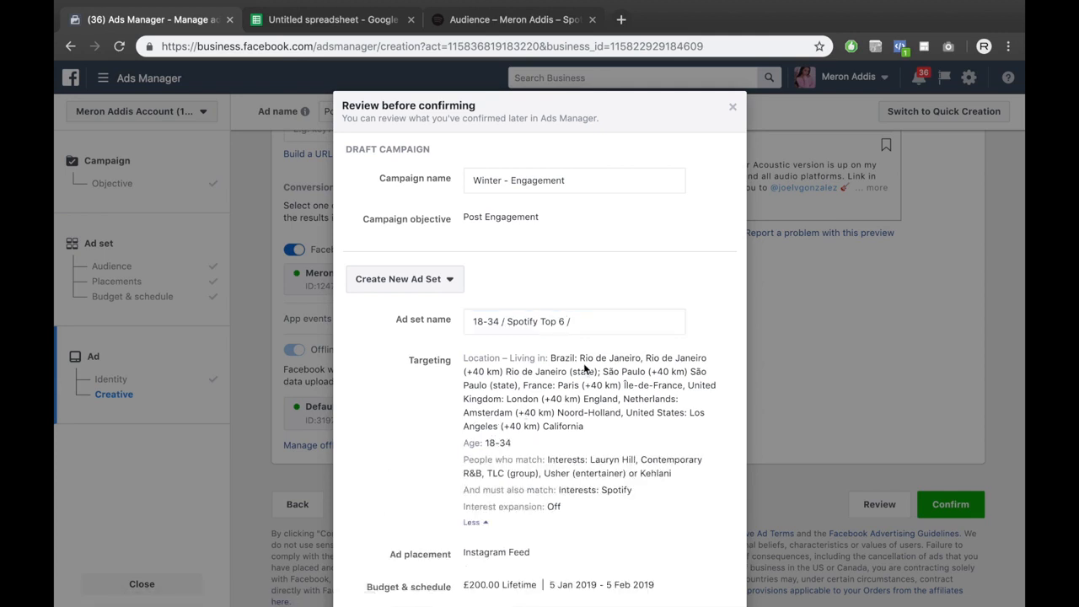
click(608, 322)
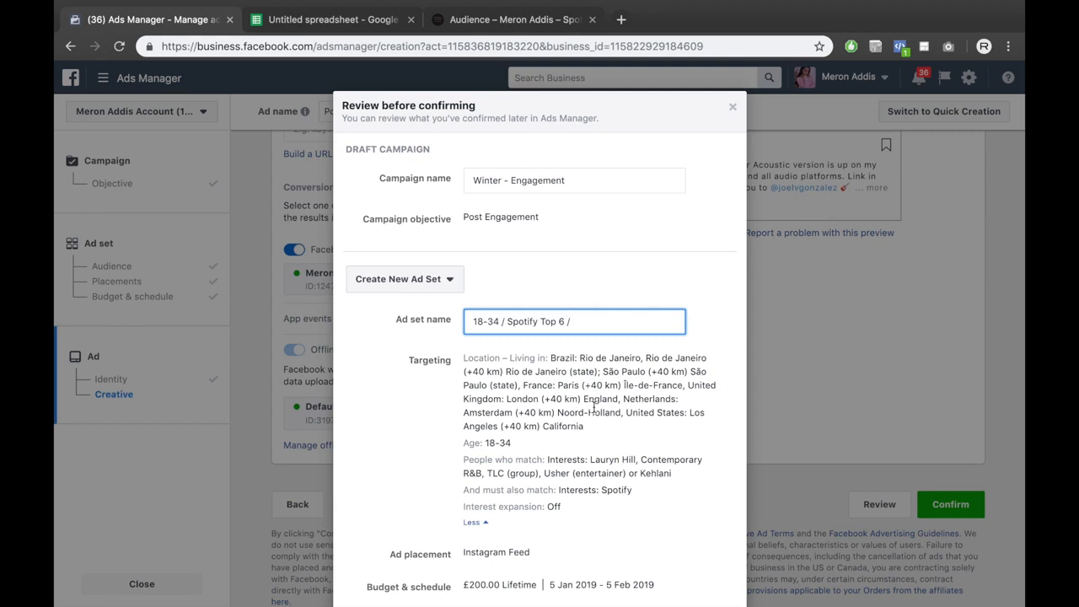
text(R&B Artists)
click(666, 285)
Step: Rename the ad as "Winter music video" in the review and confirm the campaign
scroll(666, 284, down, 3)
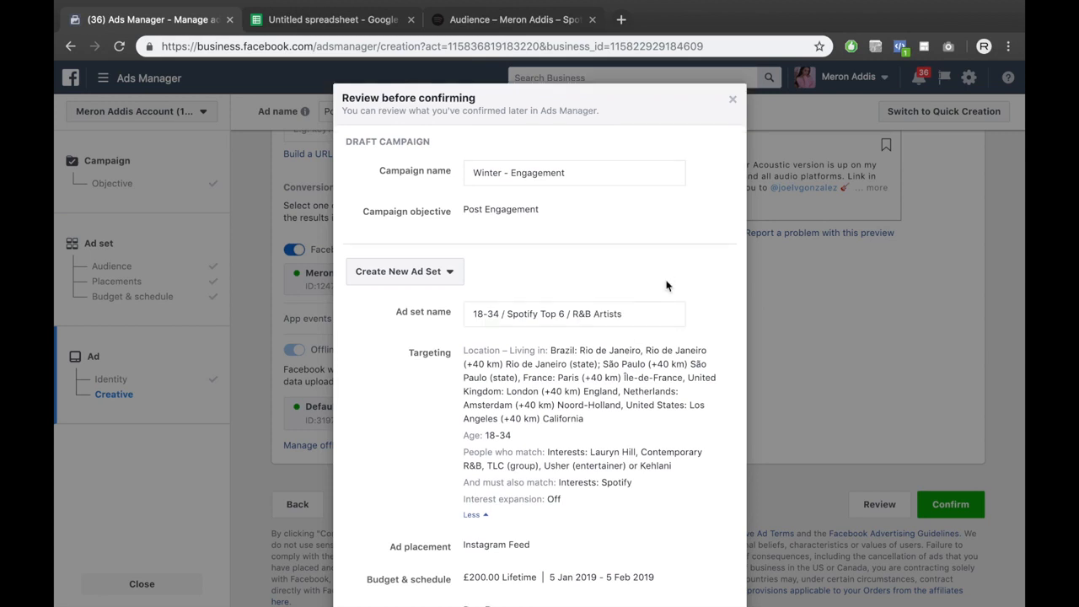
scroll(666, 286, down, 1)
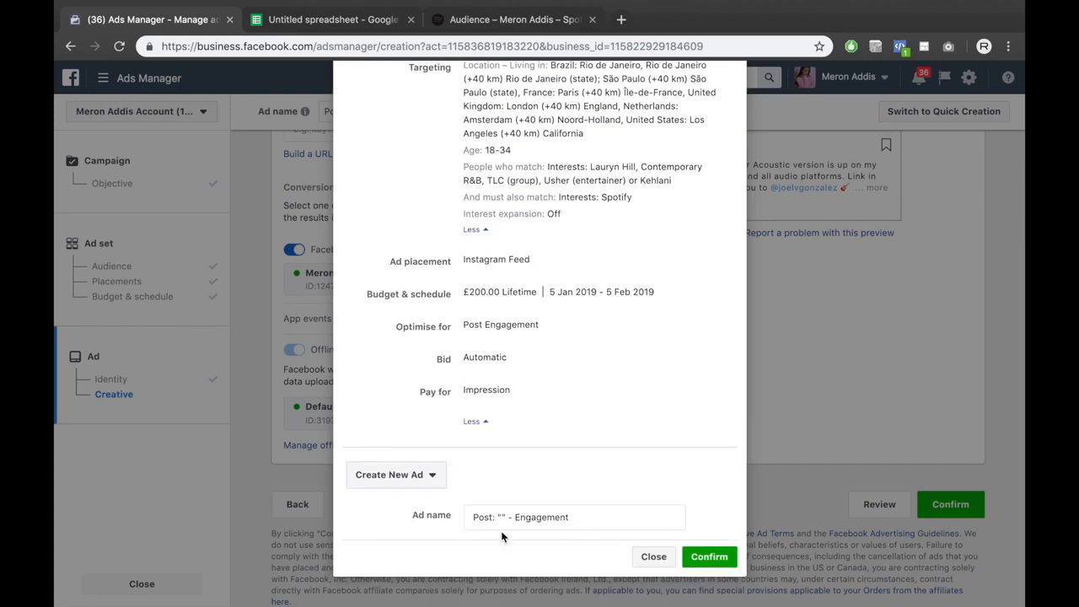
double_click(479, 522)
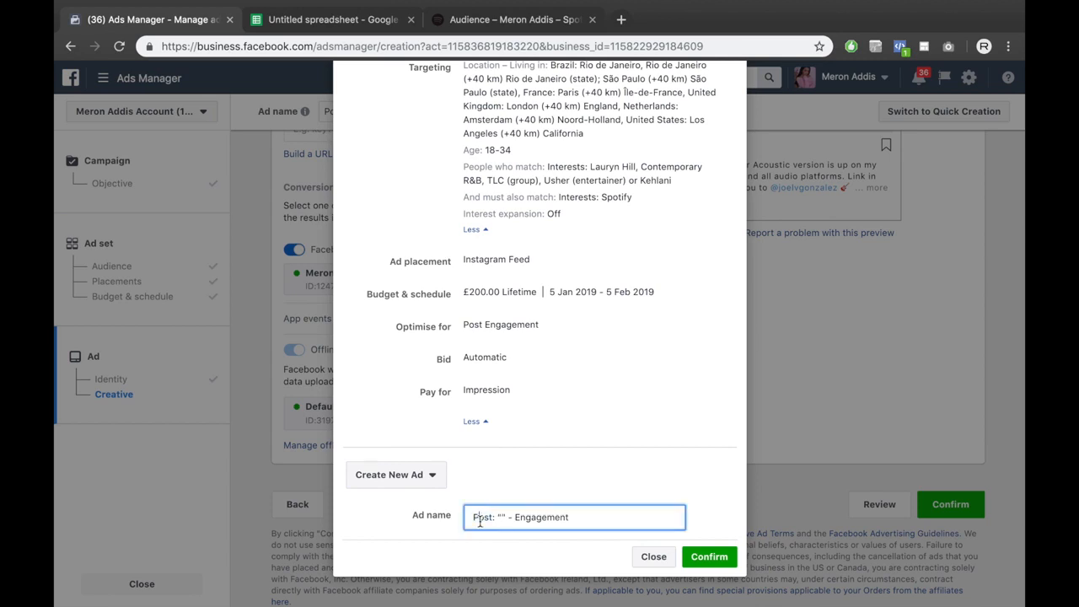
triple_click(480, 522)
key(BackSpace)
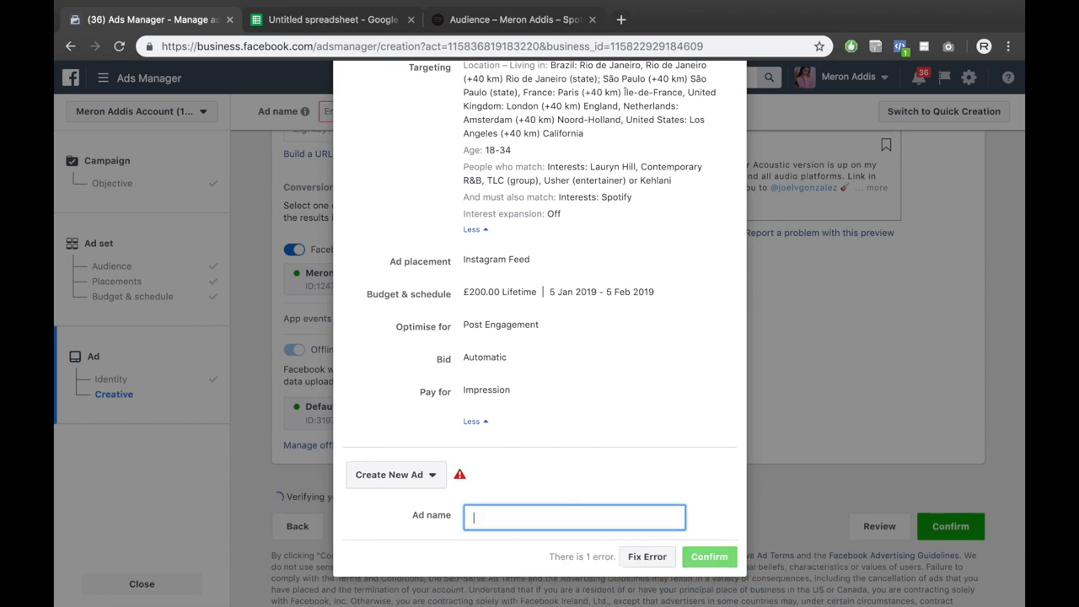
text(Winter m)
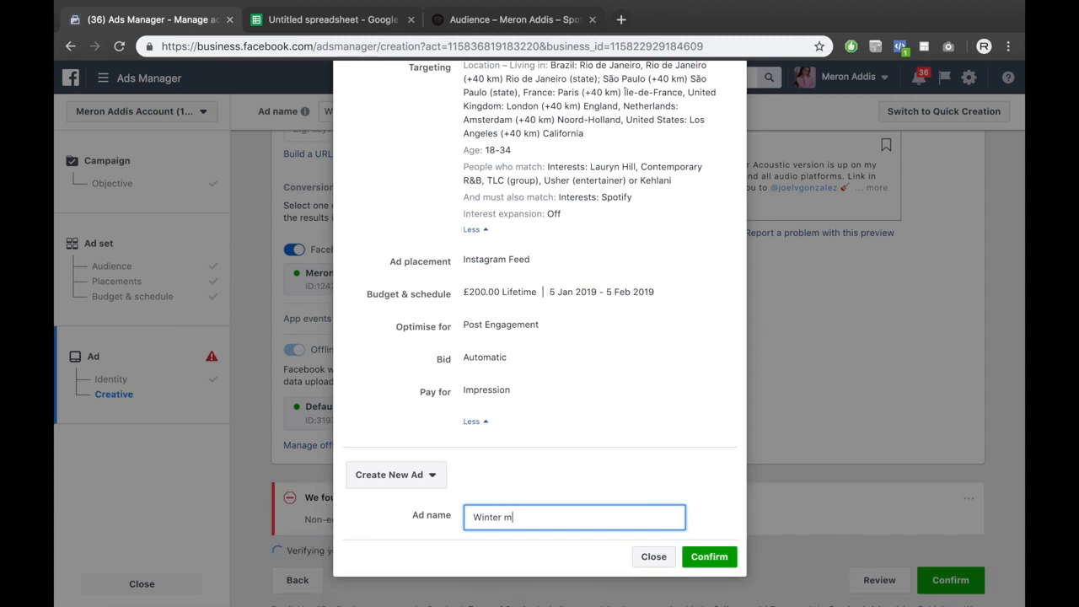
text(usic video)
click(643, 405)
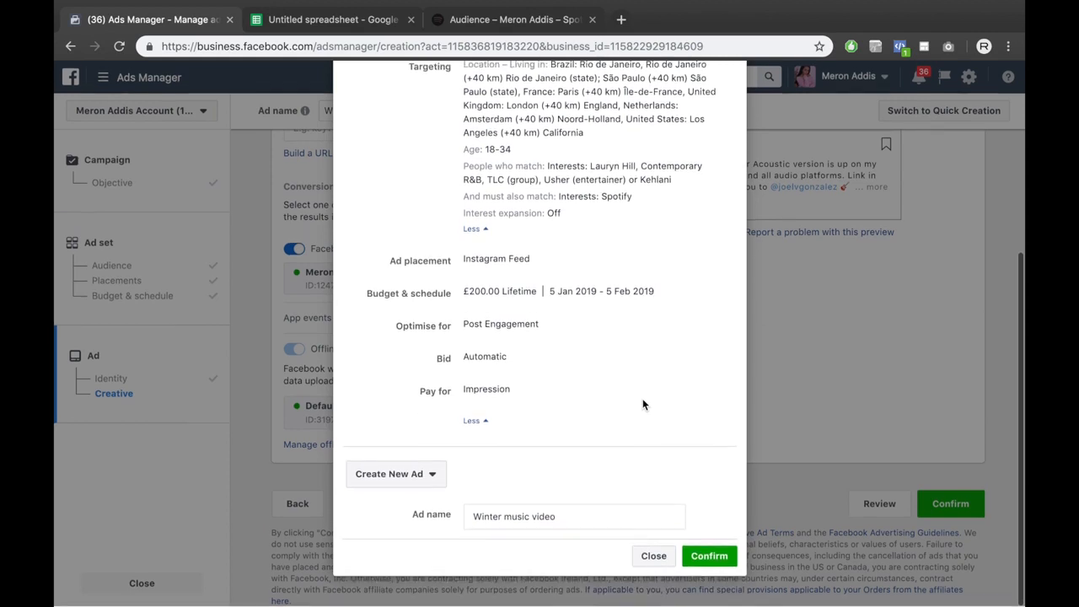
click(699, 561)
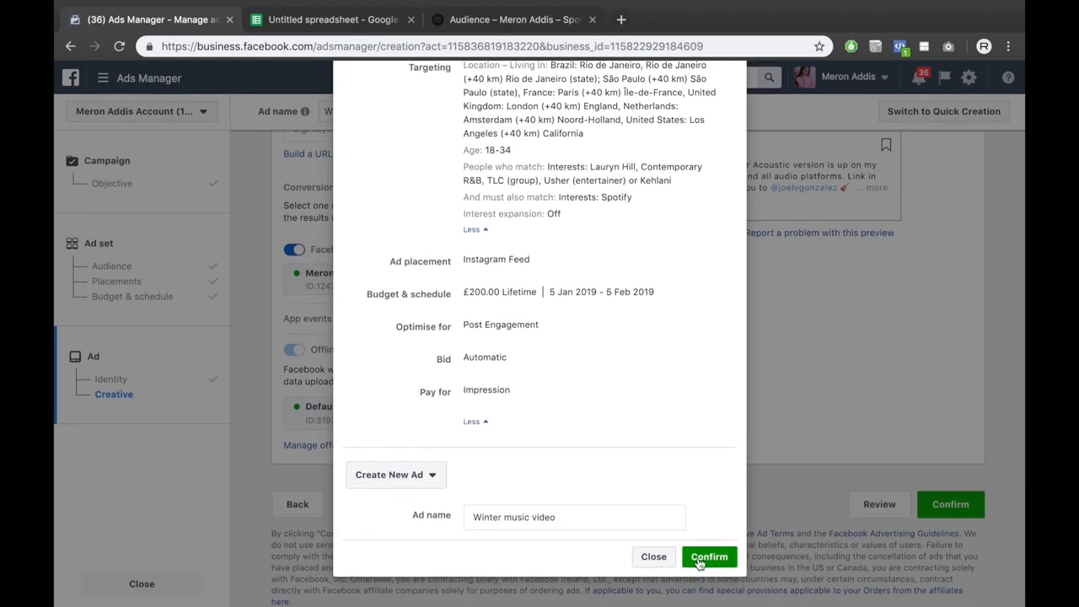
click(699, 558)
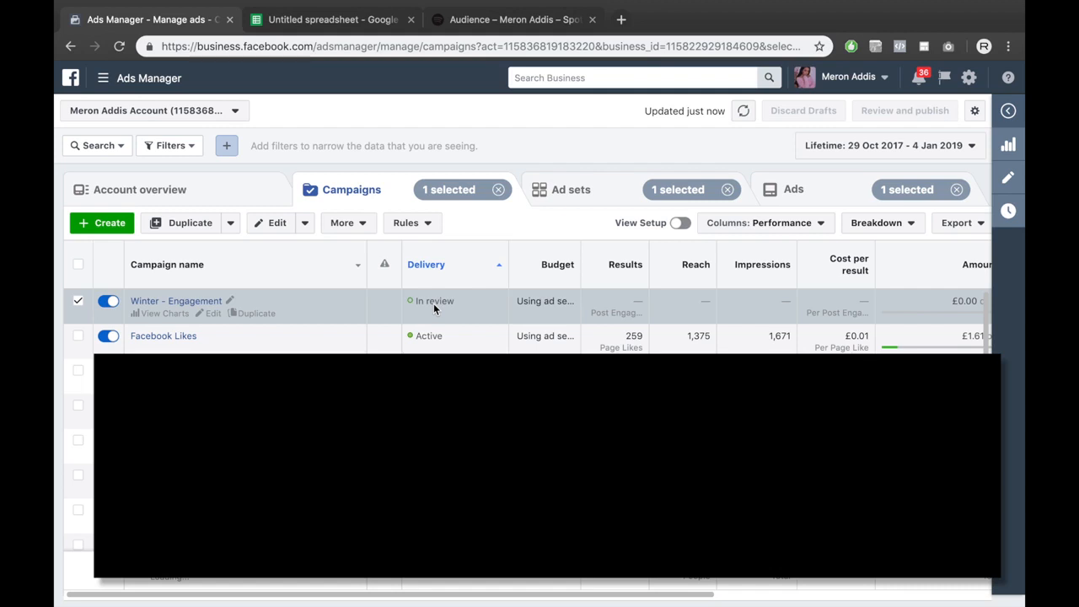
Step: Examine the new ad set's budget and schedule settings in its editor, and return to the campaigns list
click(546, 190)
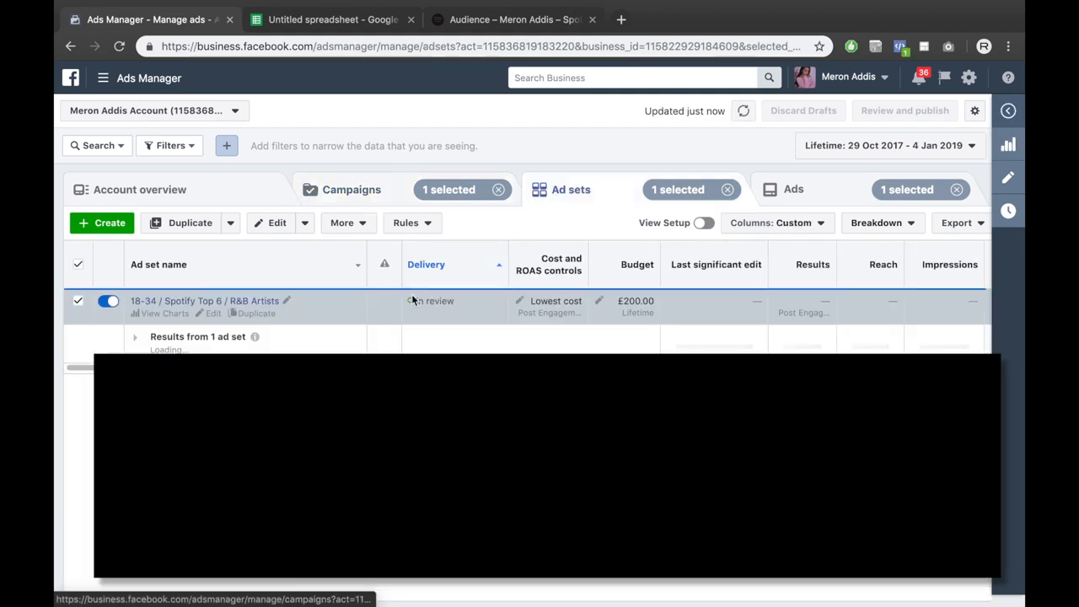
click(214, 313)
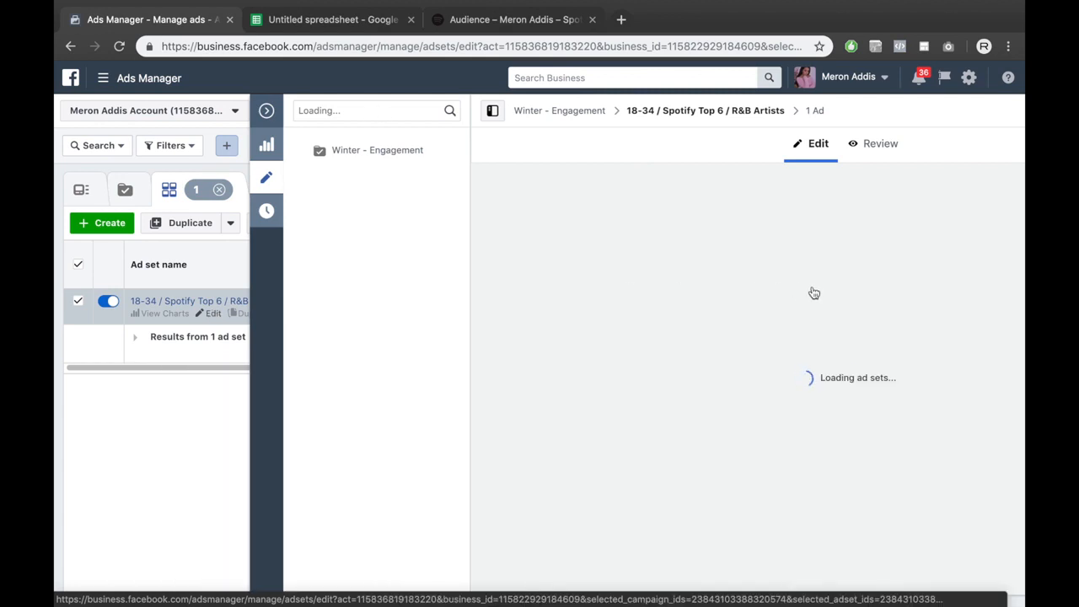
scroll(650, 363, down, 2)
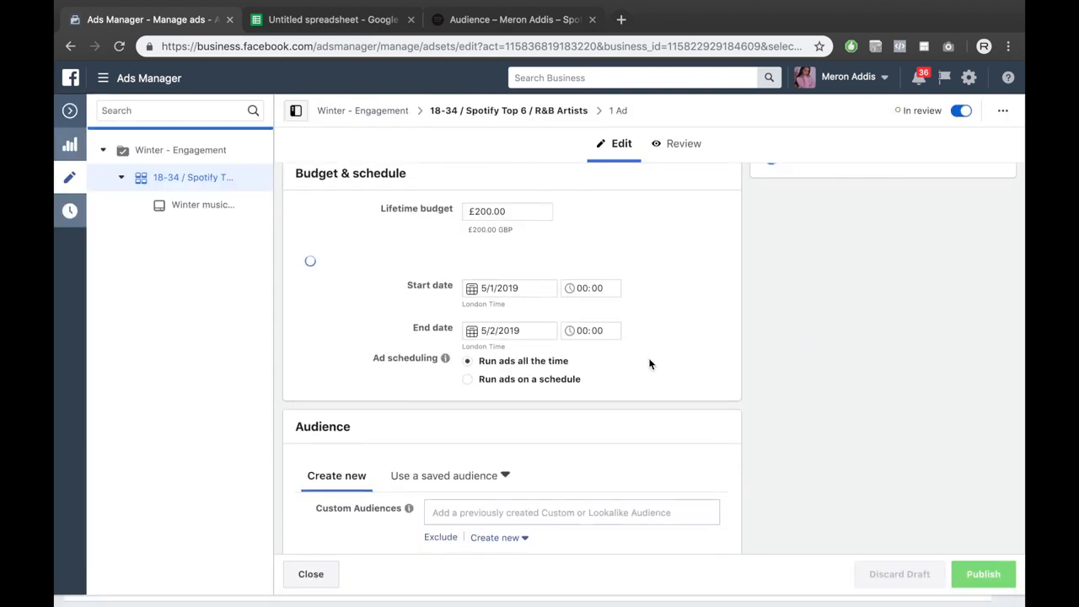
scroll(650, 363, down, 1)
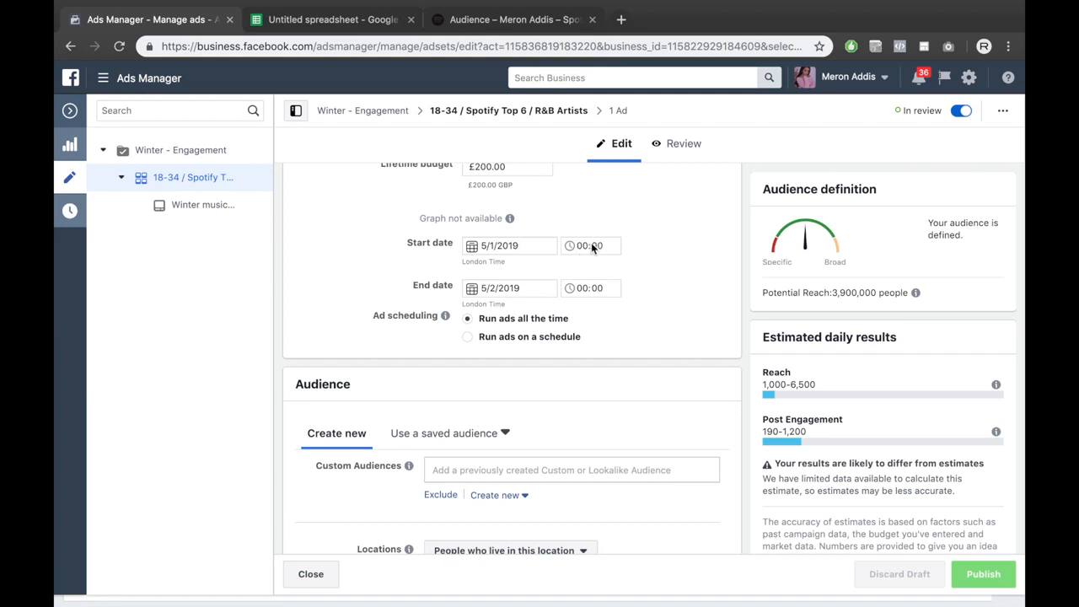
click(70, 112)
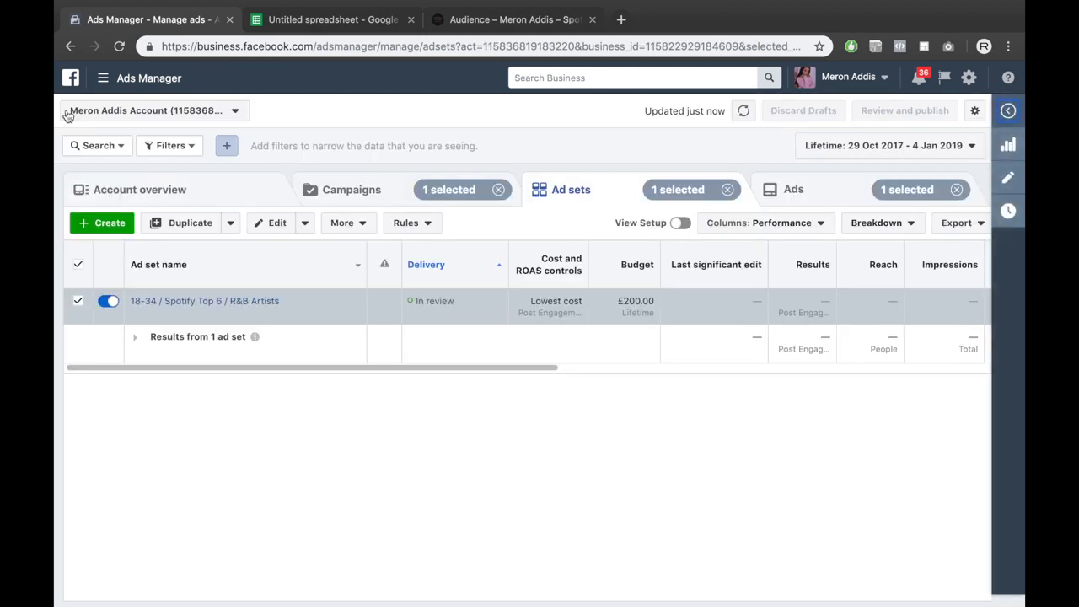
click(371, 192)
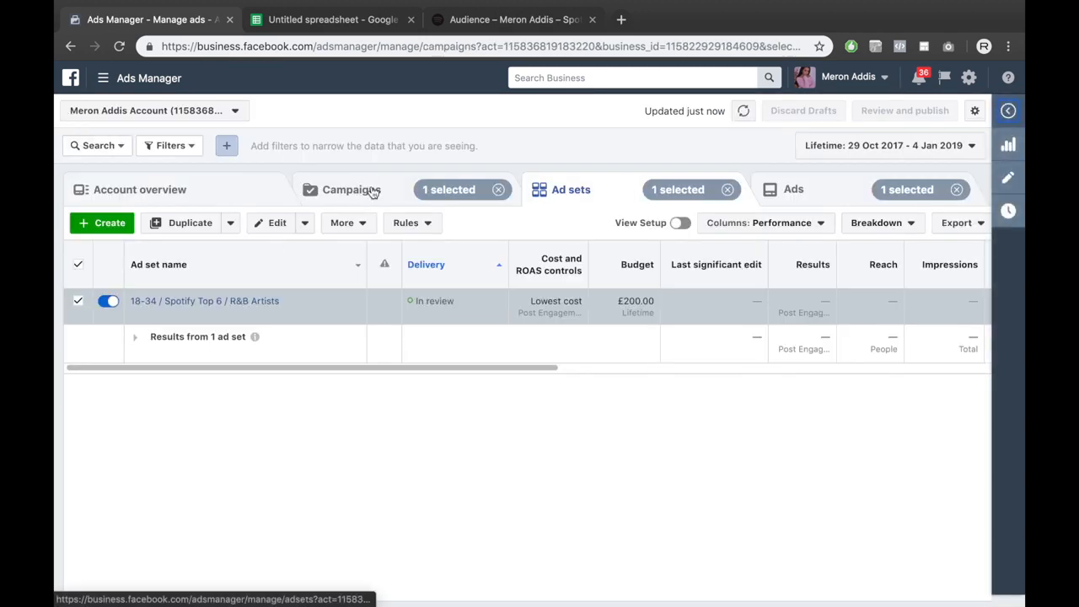